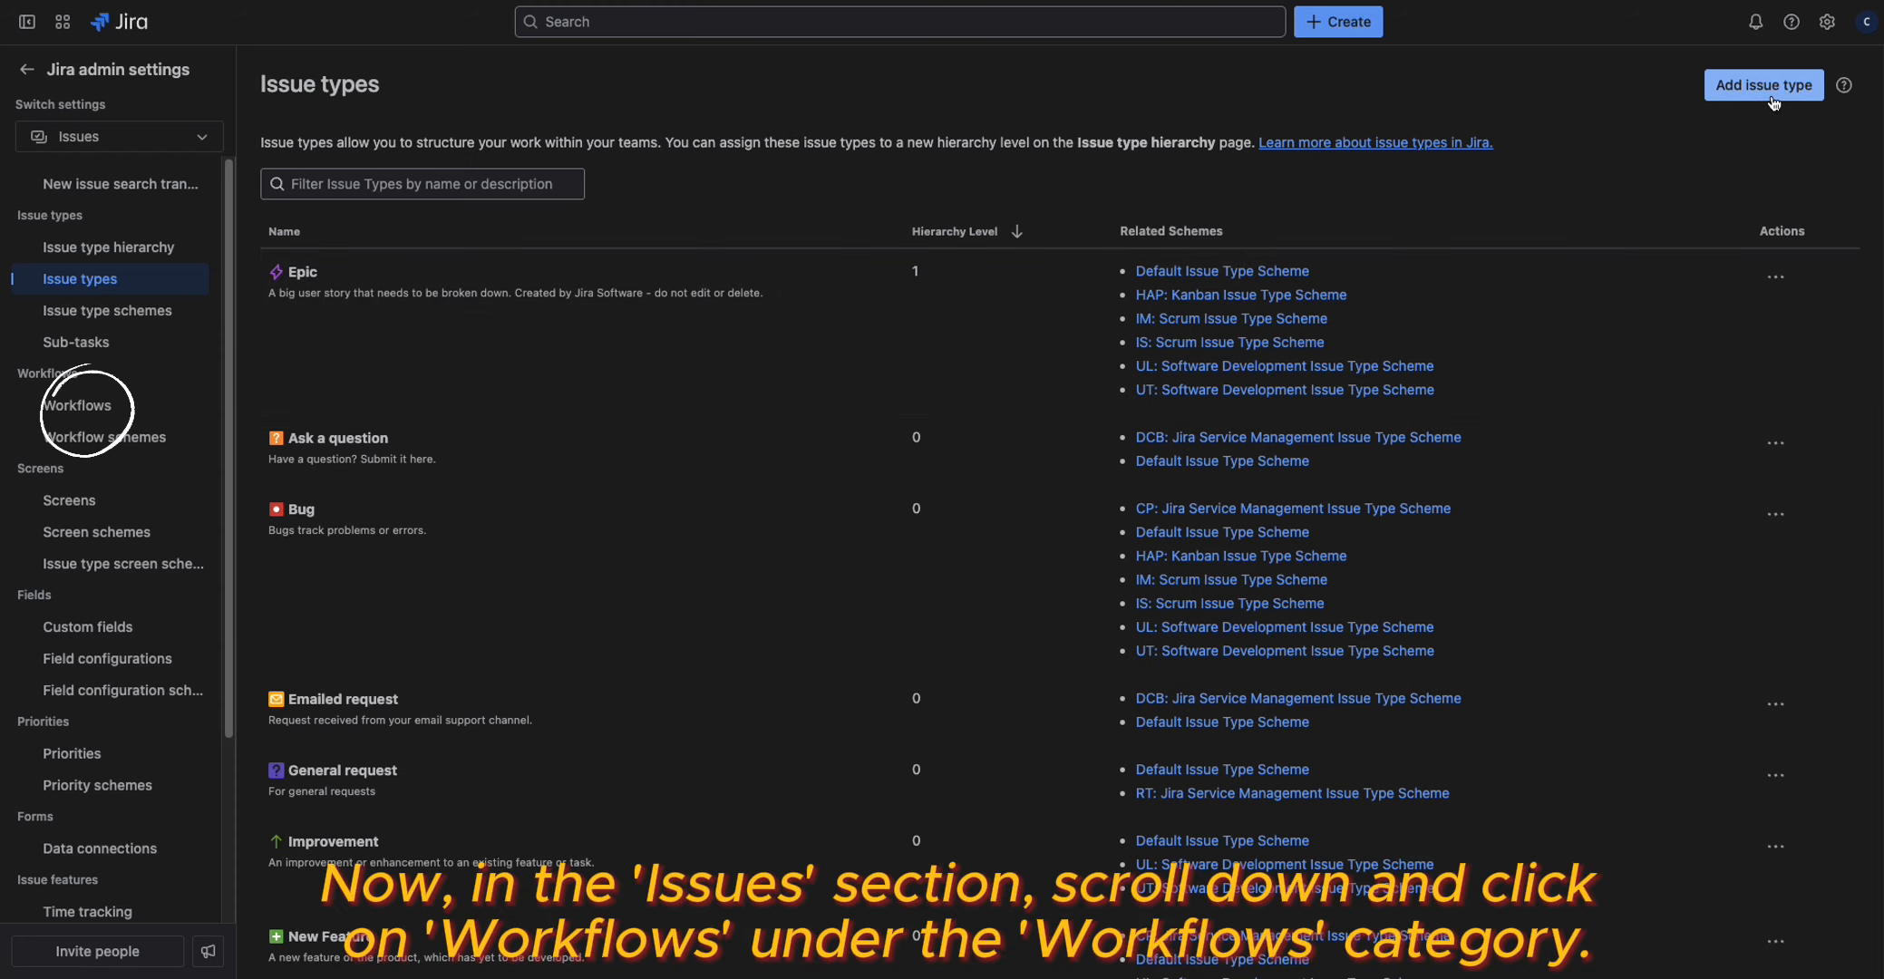
Step: Create a new workflow named "JSM: Incident Management Workflow" in the issue workflow settings
scroll(1774, 103, "down", 1)
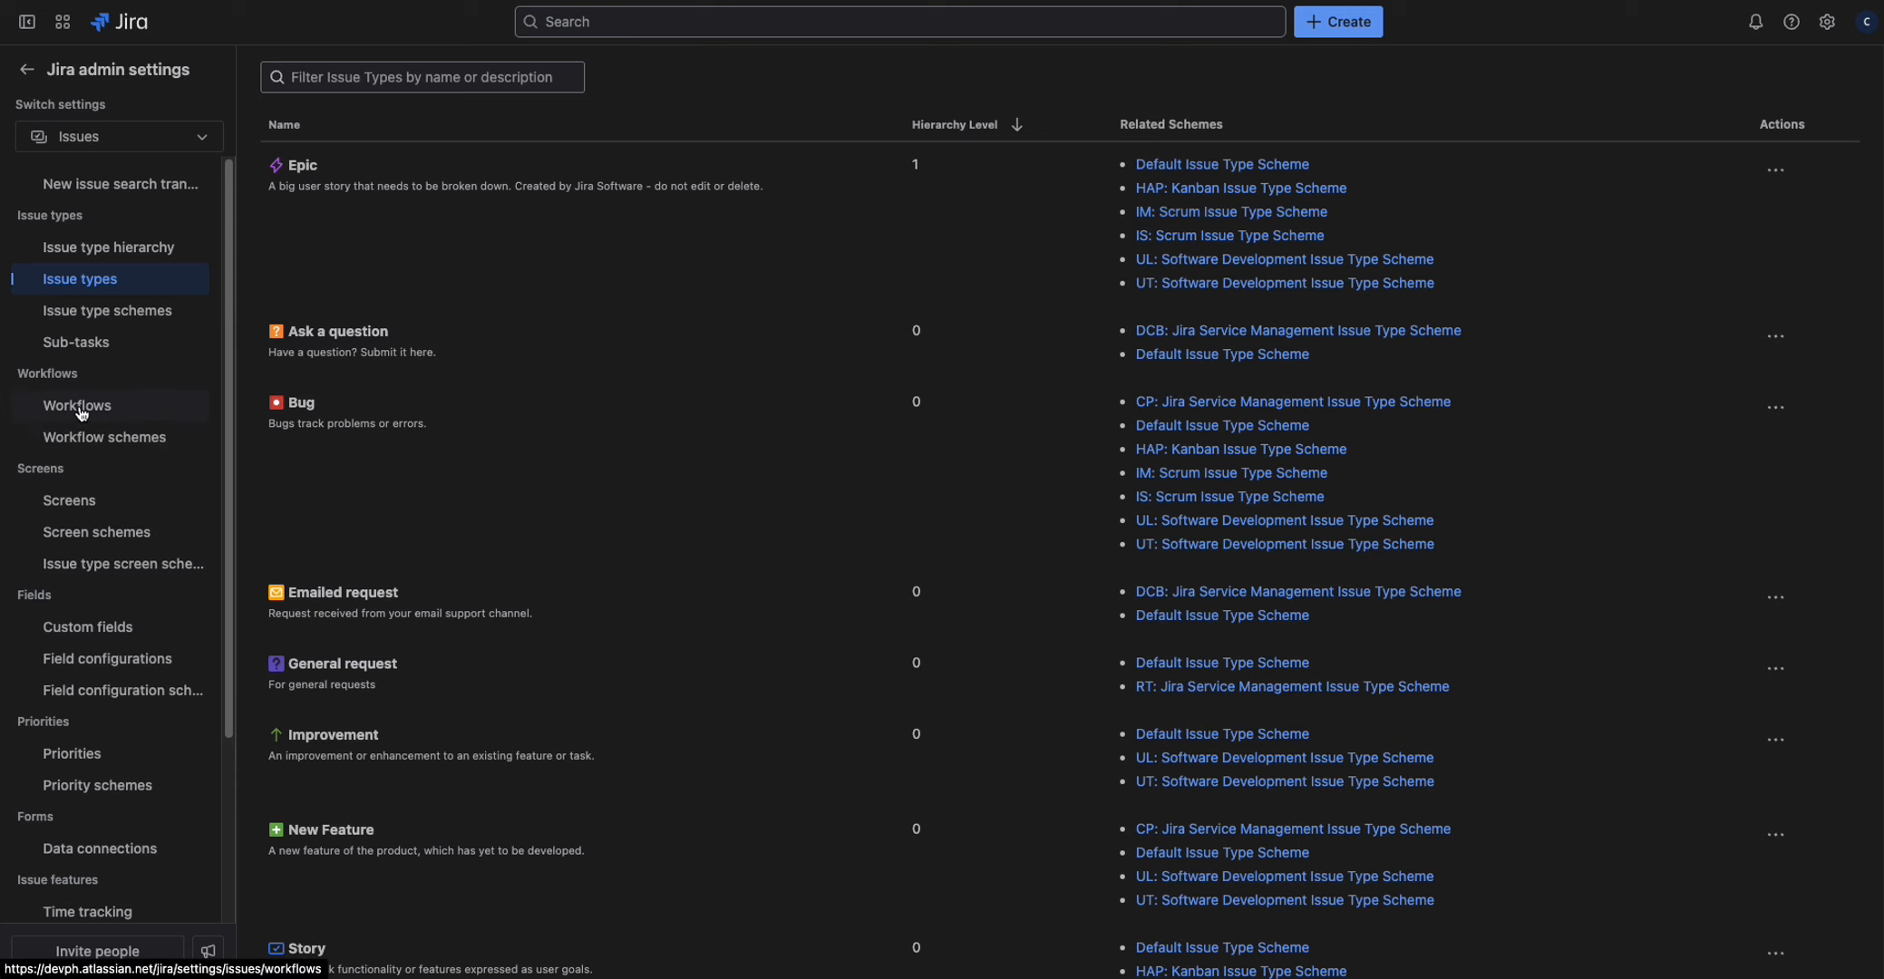
left_click(82, 414)
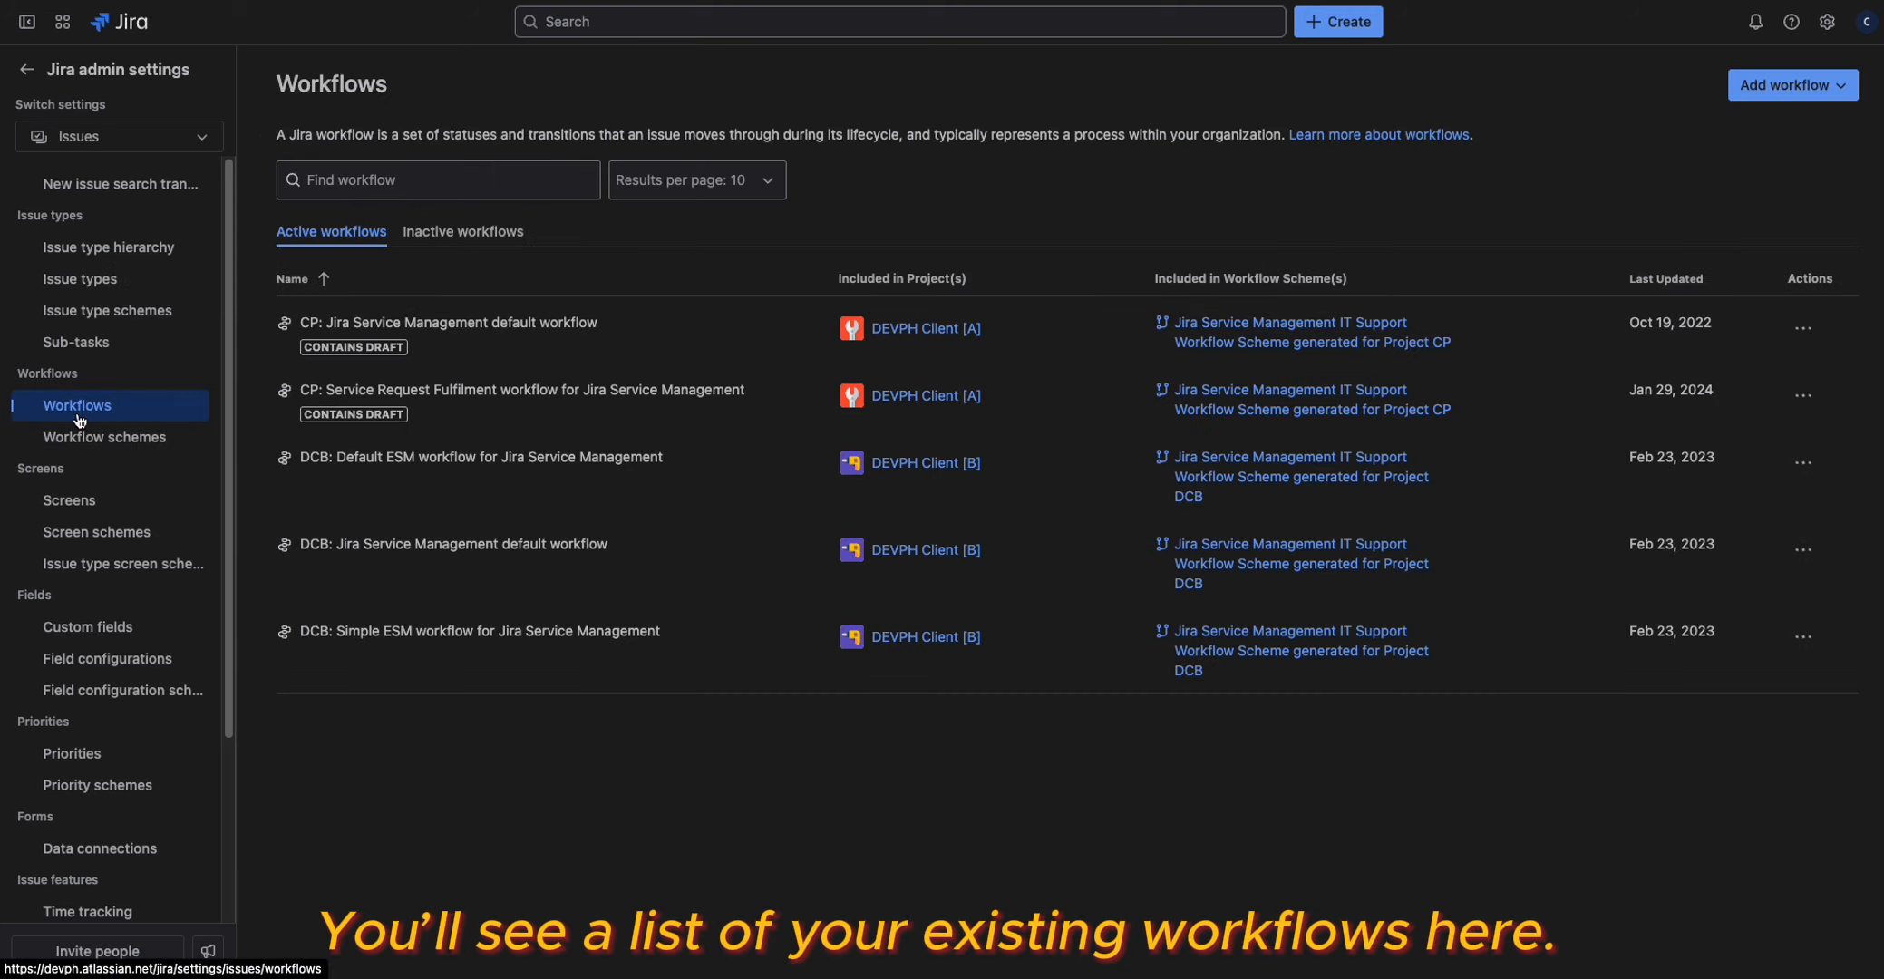
left_click(1778, 88)
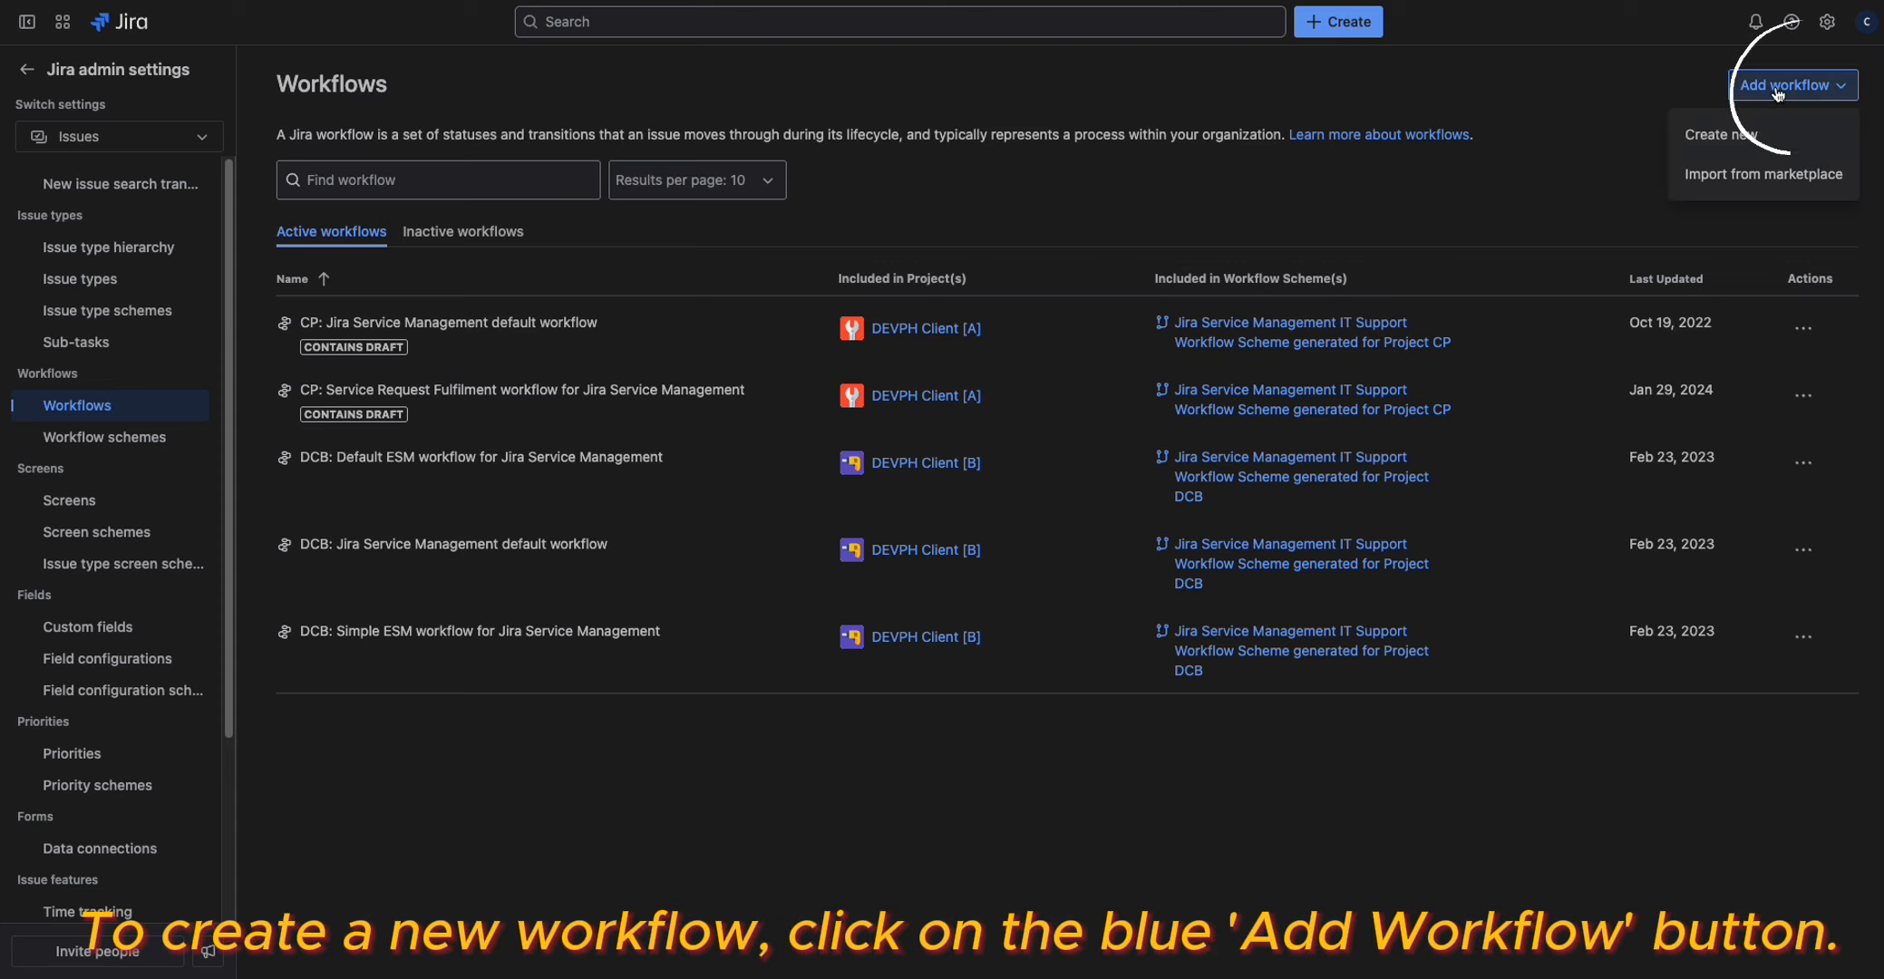
left_click(1705, 134)
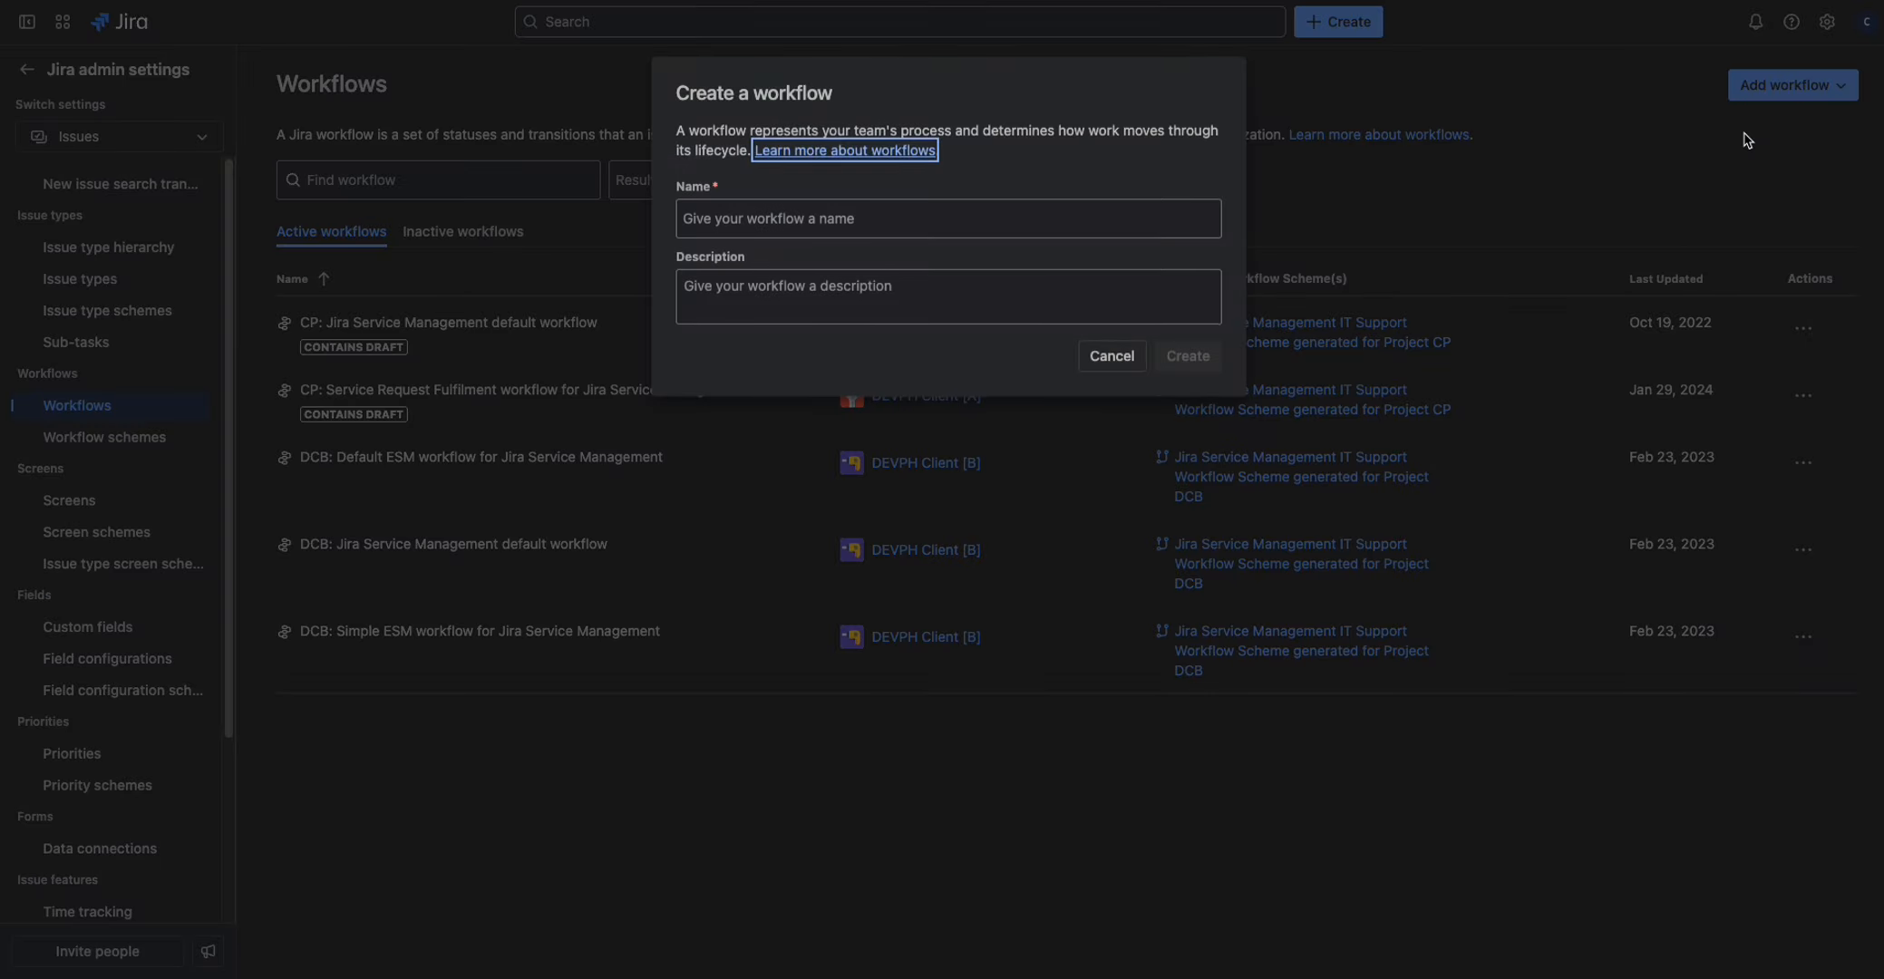
left_click(972, 225)
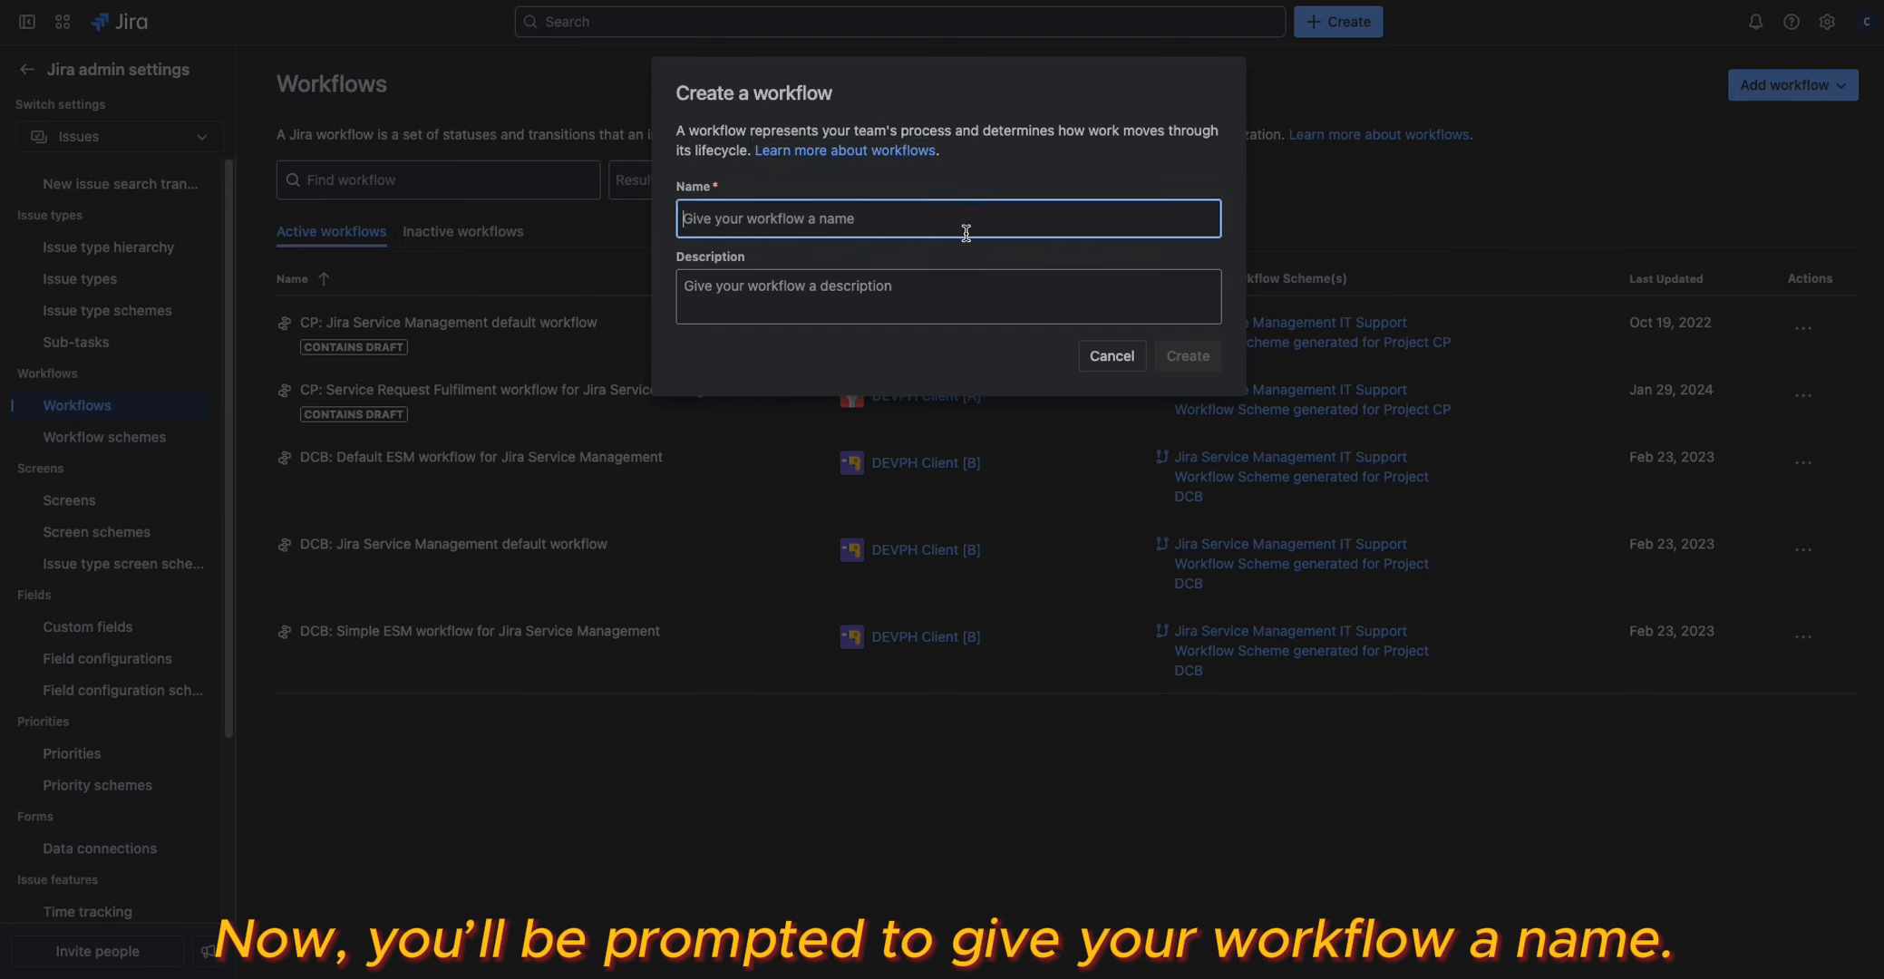
type("Ji")
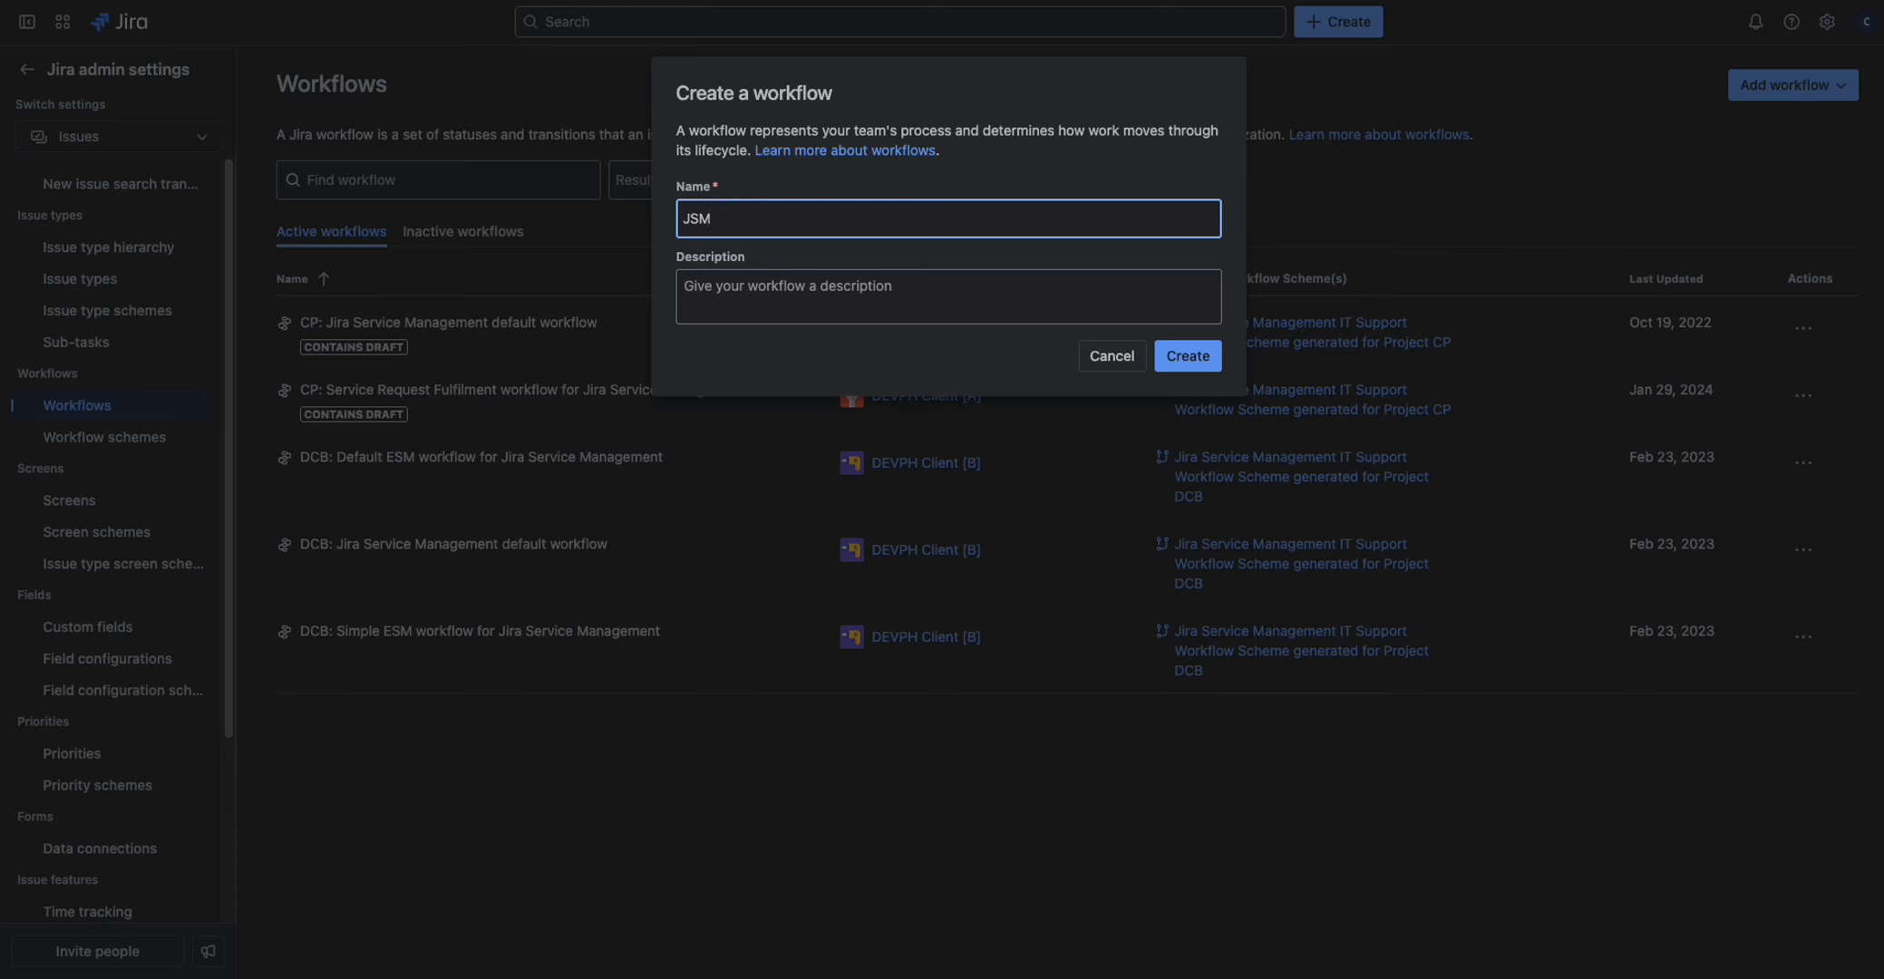
type("M: I")
type("ncident Management Workflow")
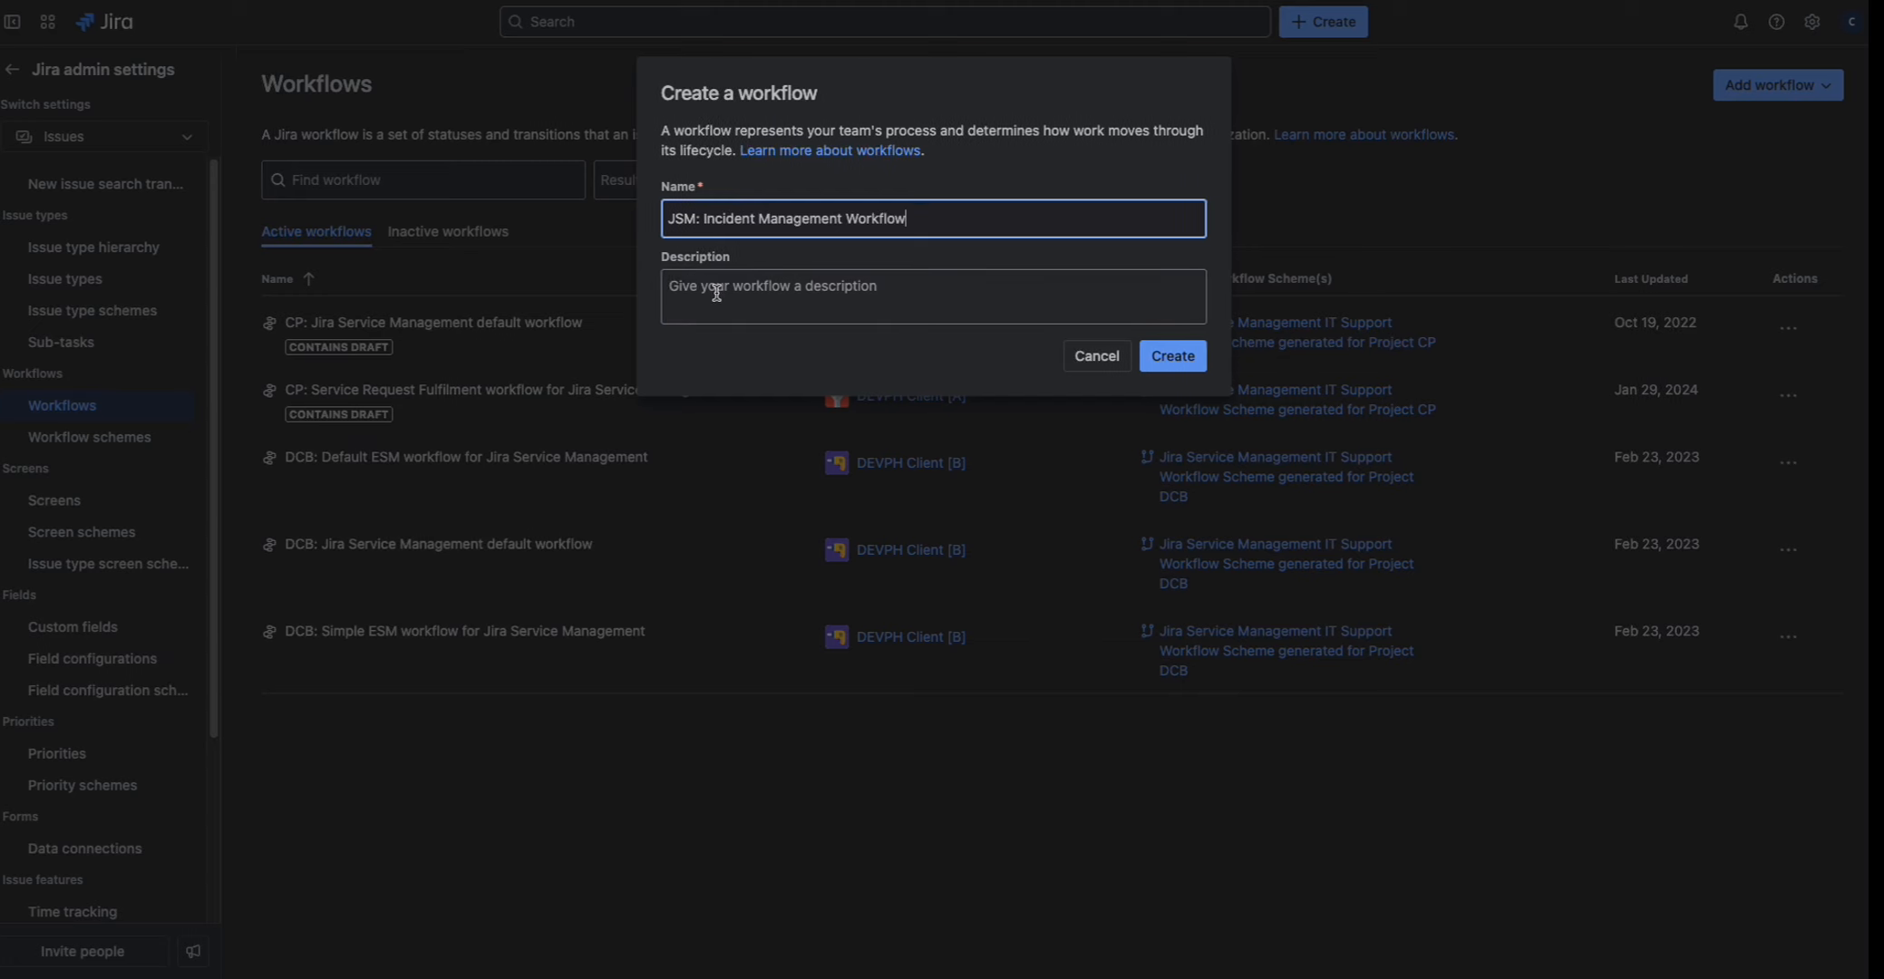
left_click(1050, 289)
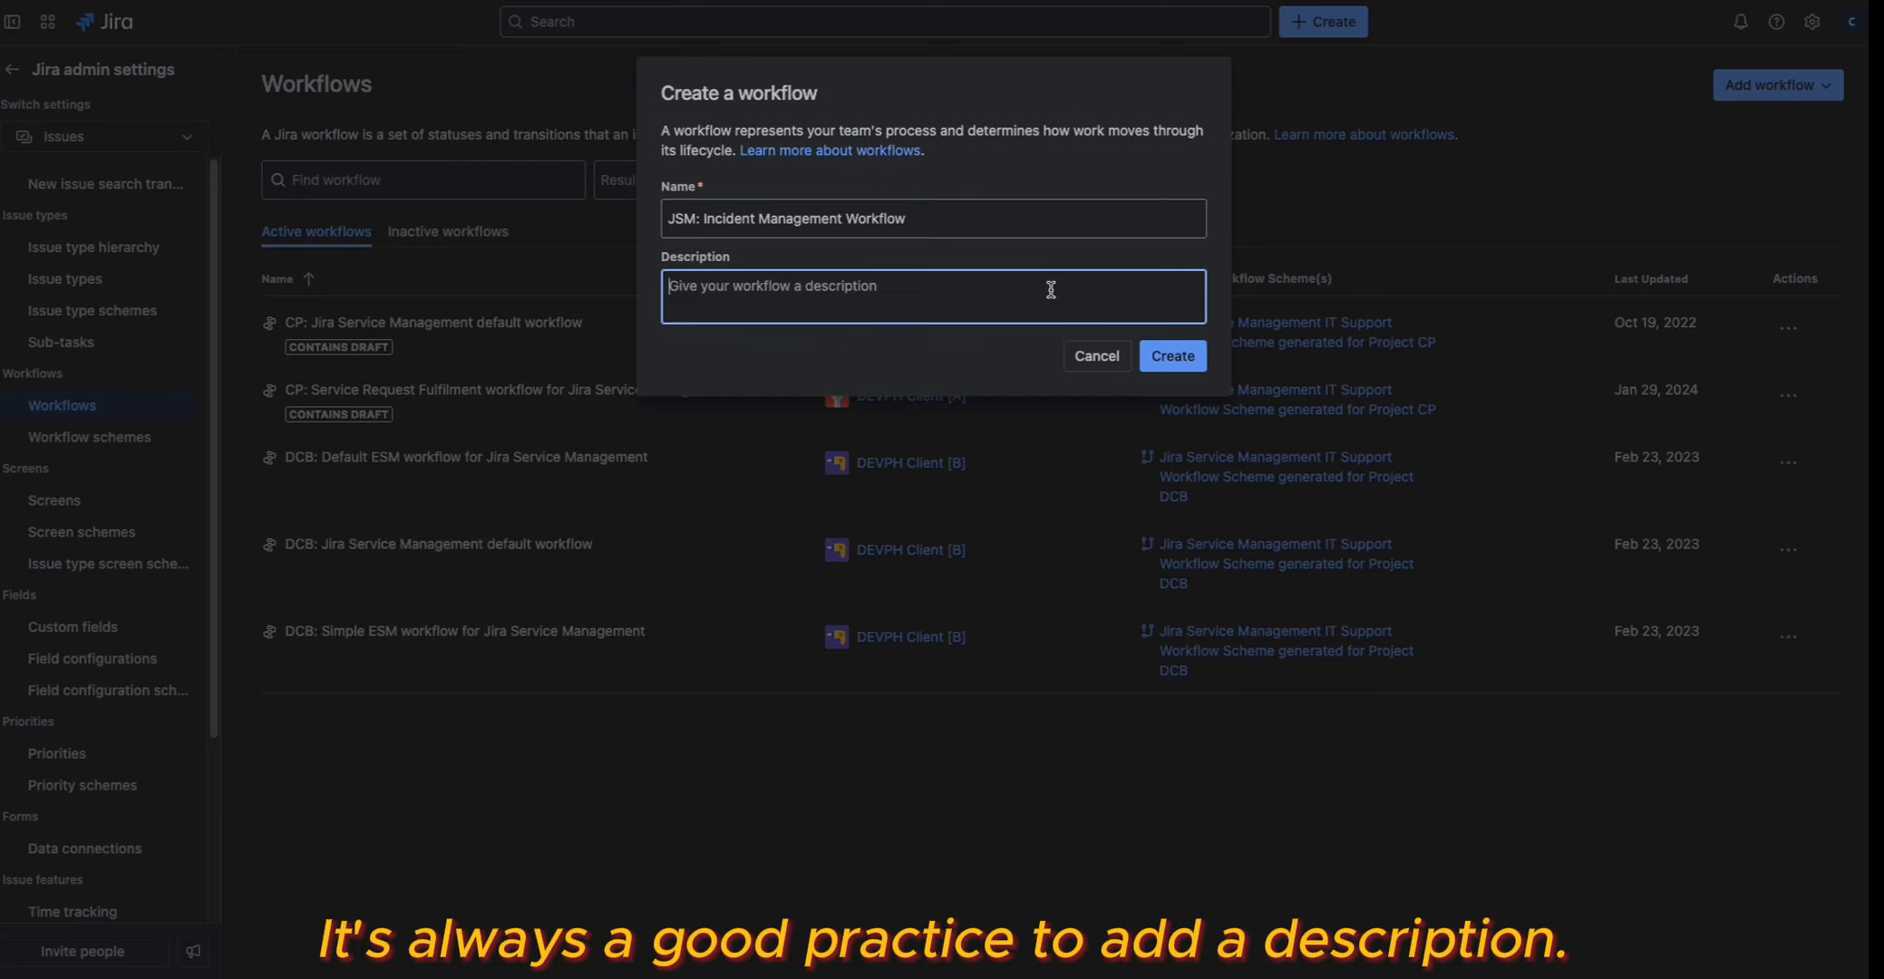
left_click(1175, 358)
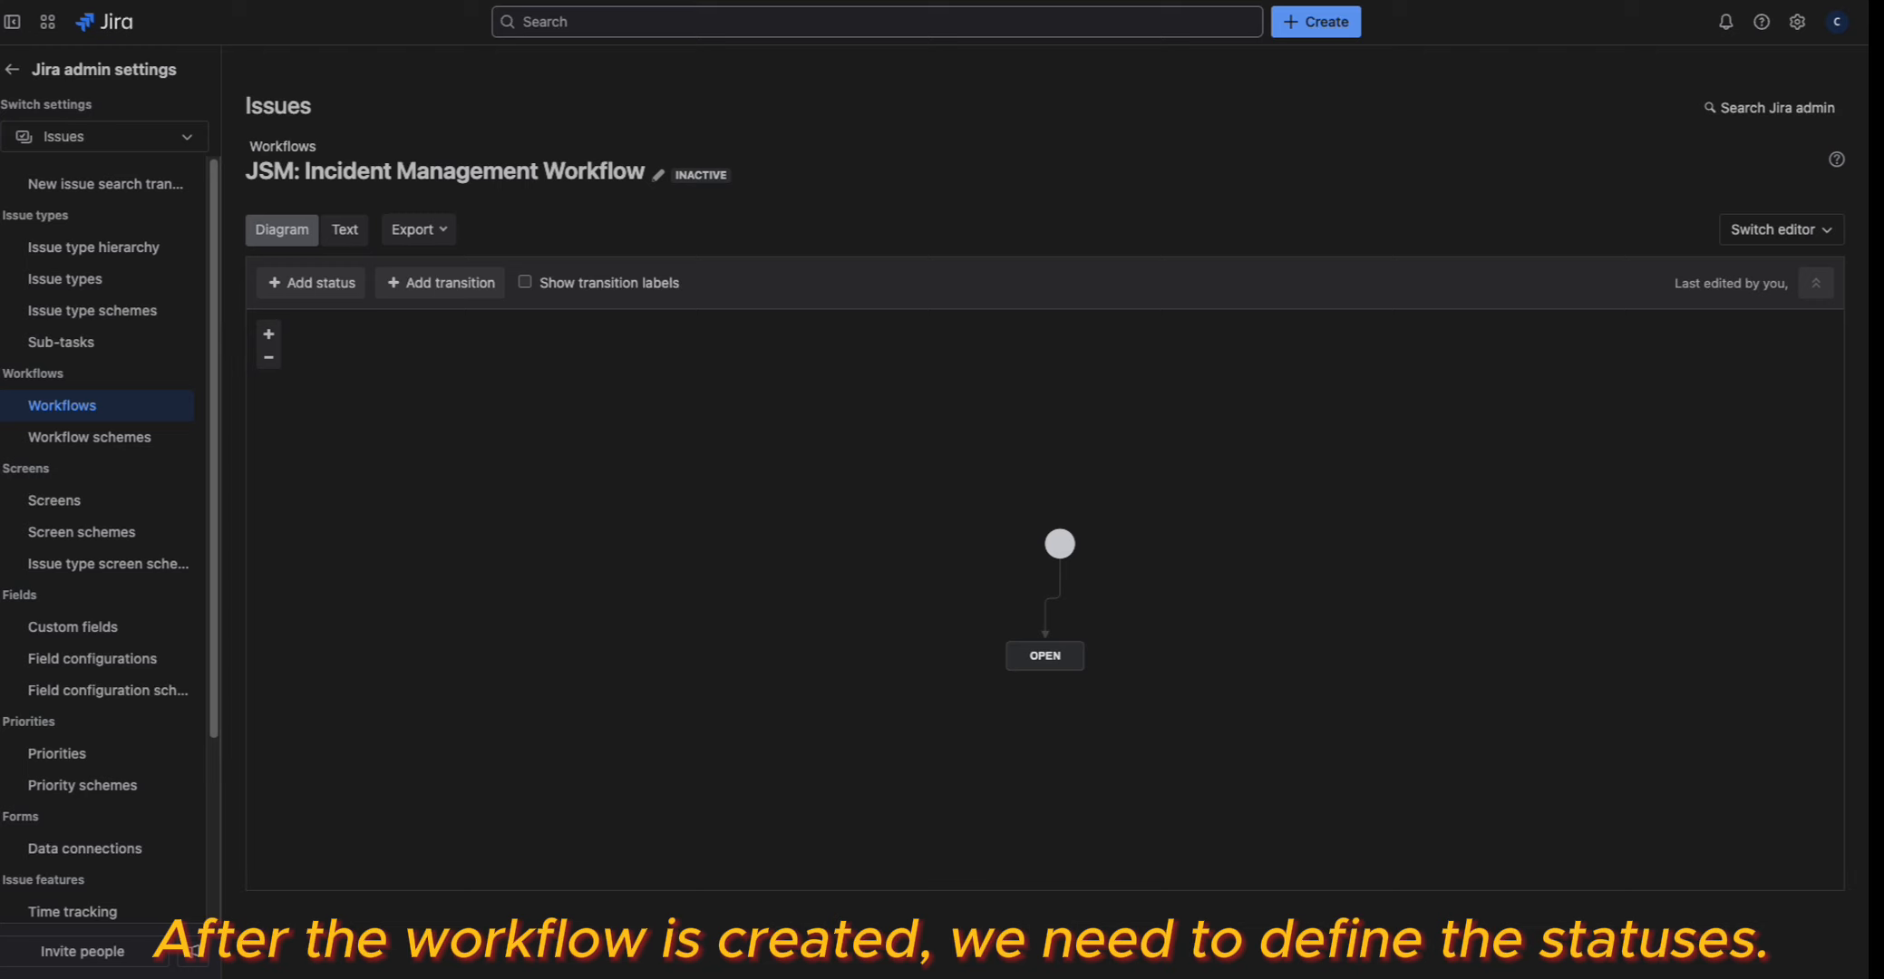
Step: Rearrange the diagram so the start node sits near the canvas's upper left with the Open status directly beneath it
left_click_drag(1059, 544, 698, 482)
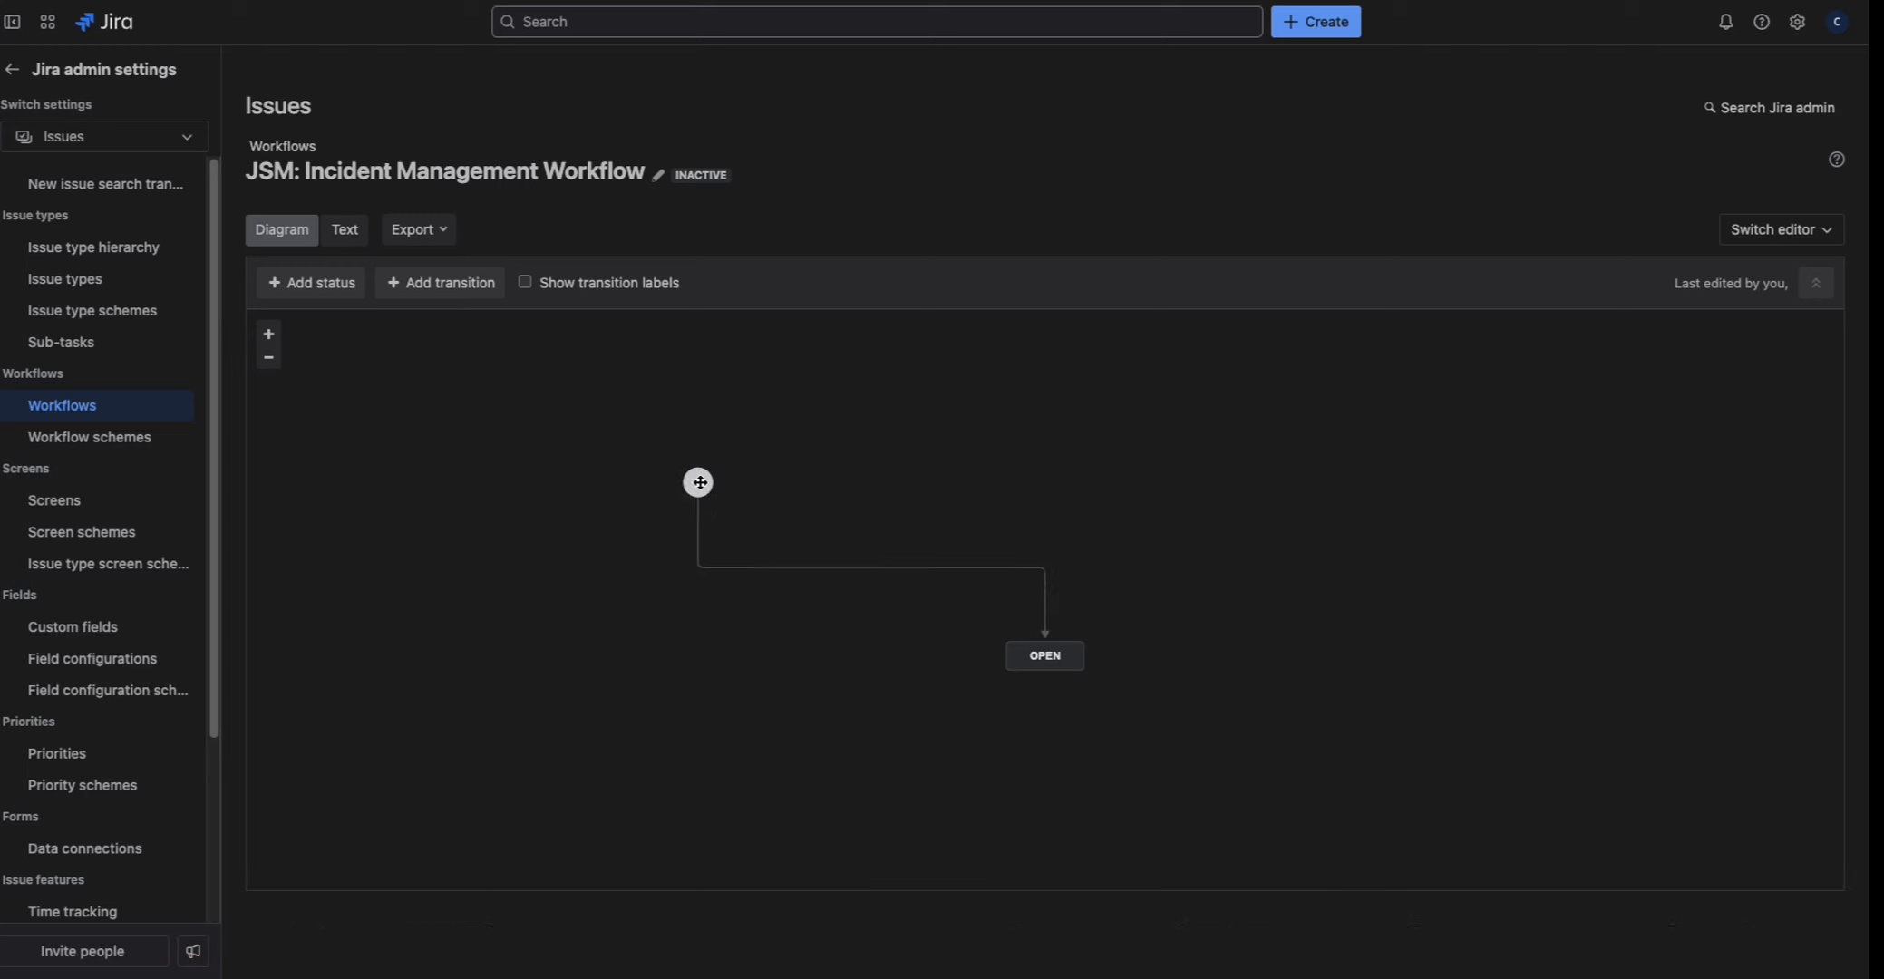
left_click_drag(1026, 657, 696, 635)
left_click_drag(695, 491, 544, 429)
left_click_drag(695, 632, 545, 586)
Step: Add the existing In Progress status, allowing all statuses to transition to it, and place it beside Open on its right
left_click(311, 281)
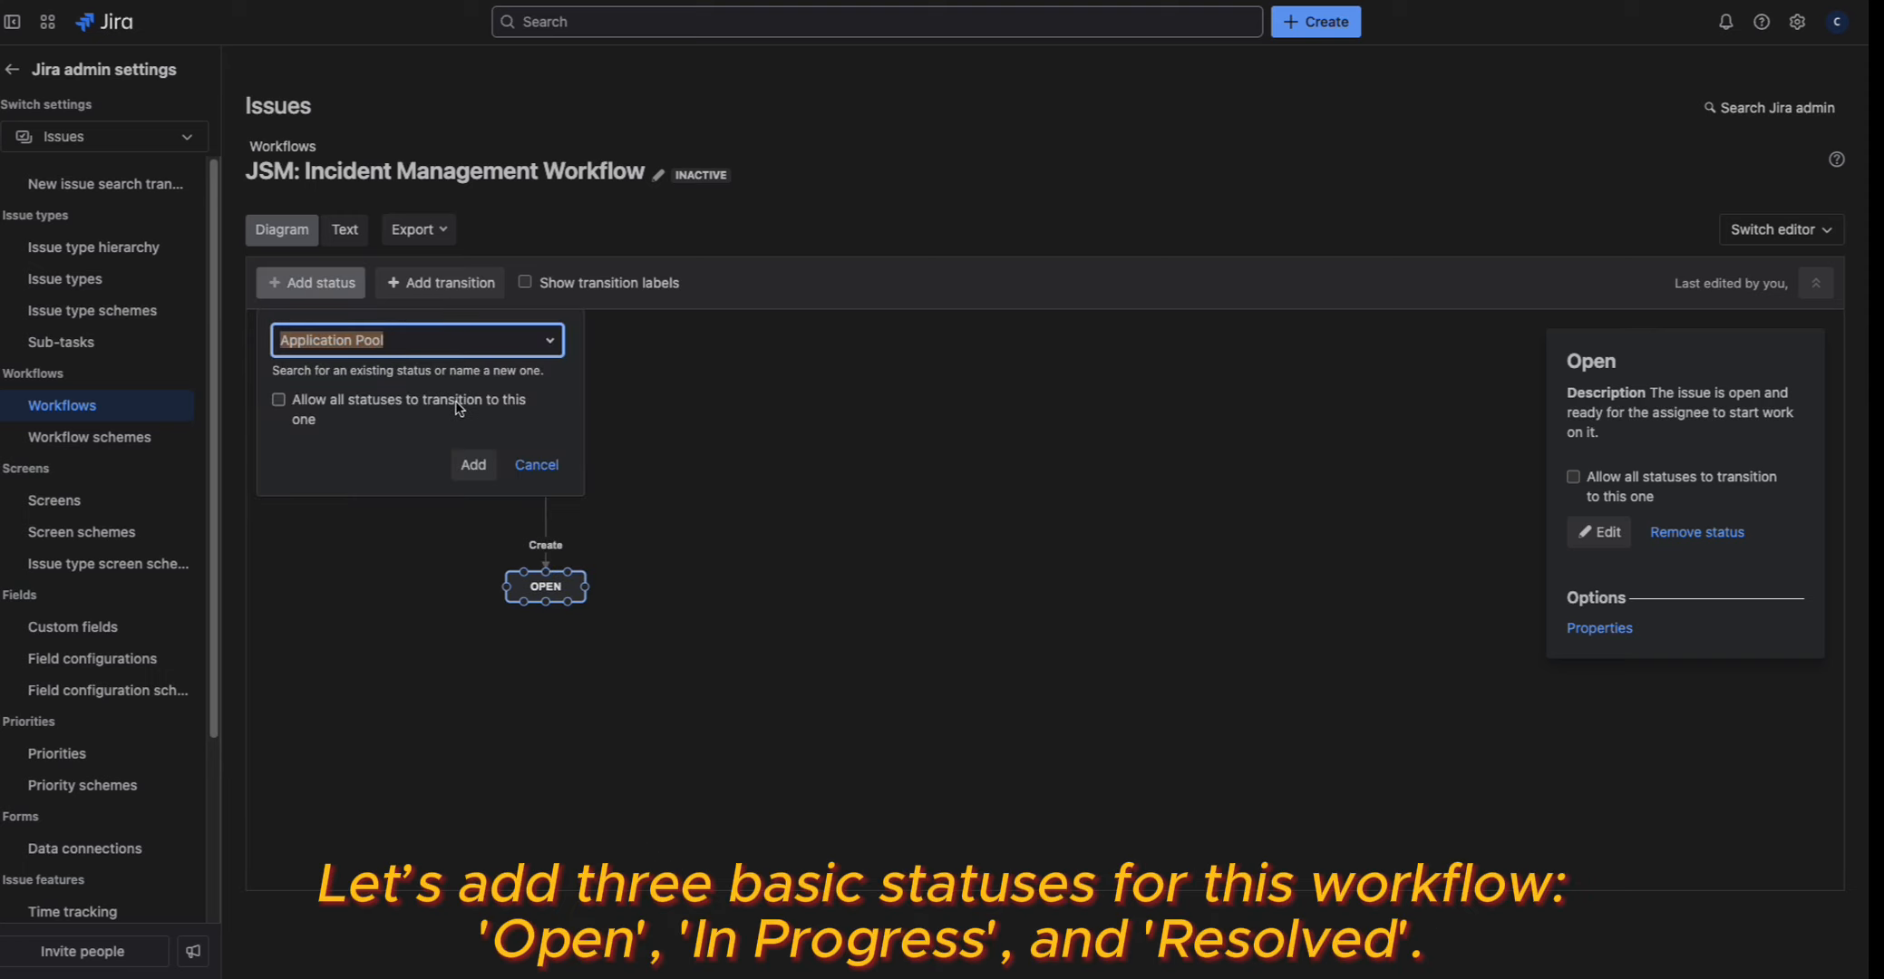
key("BackSpace")
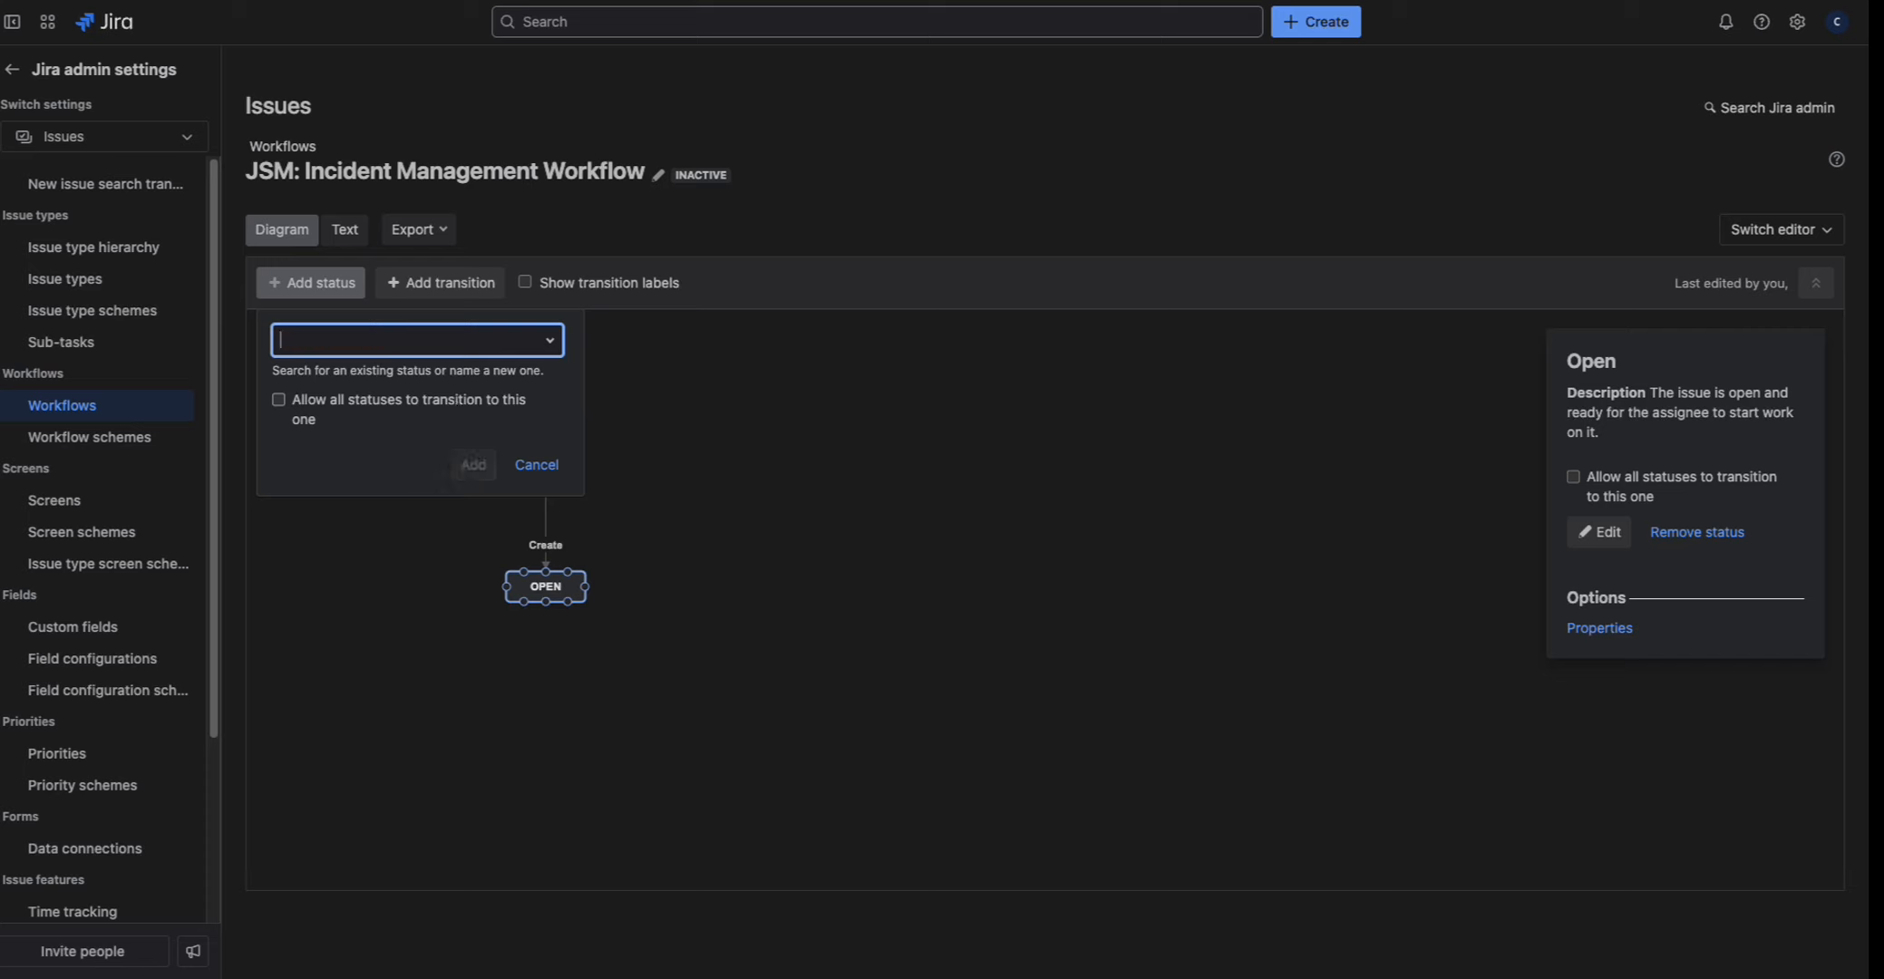
type("In P")
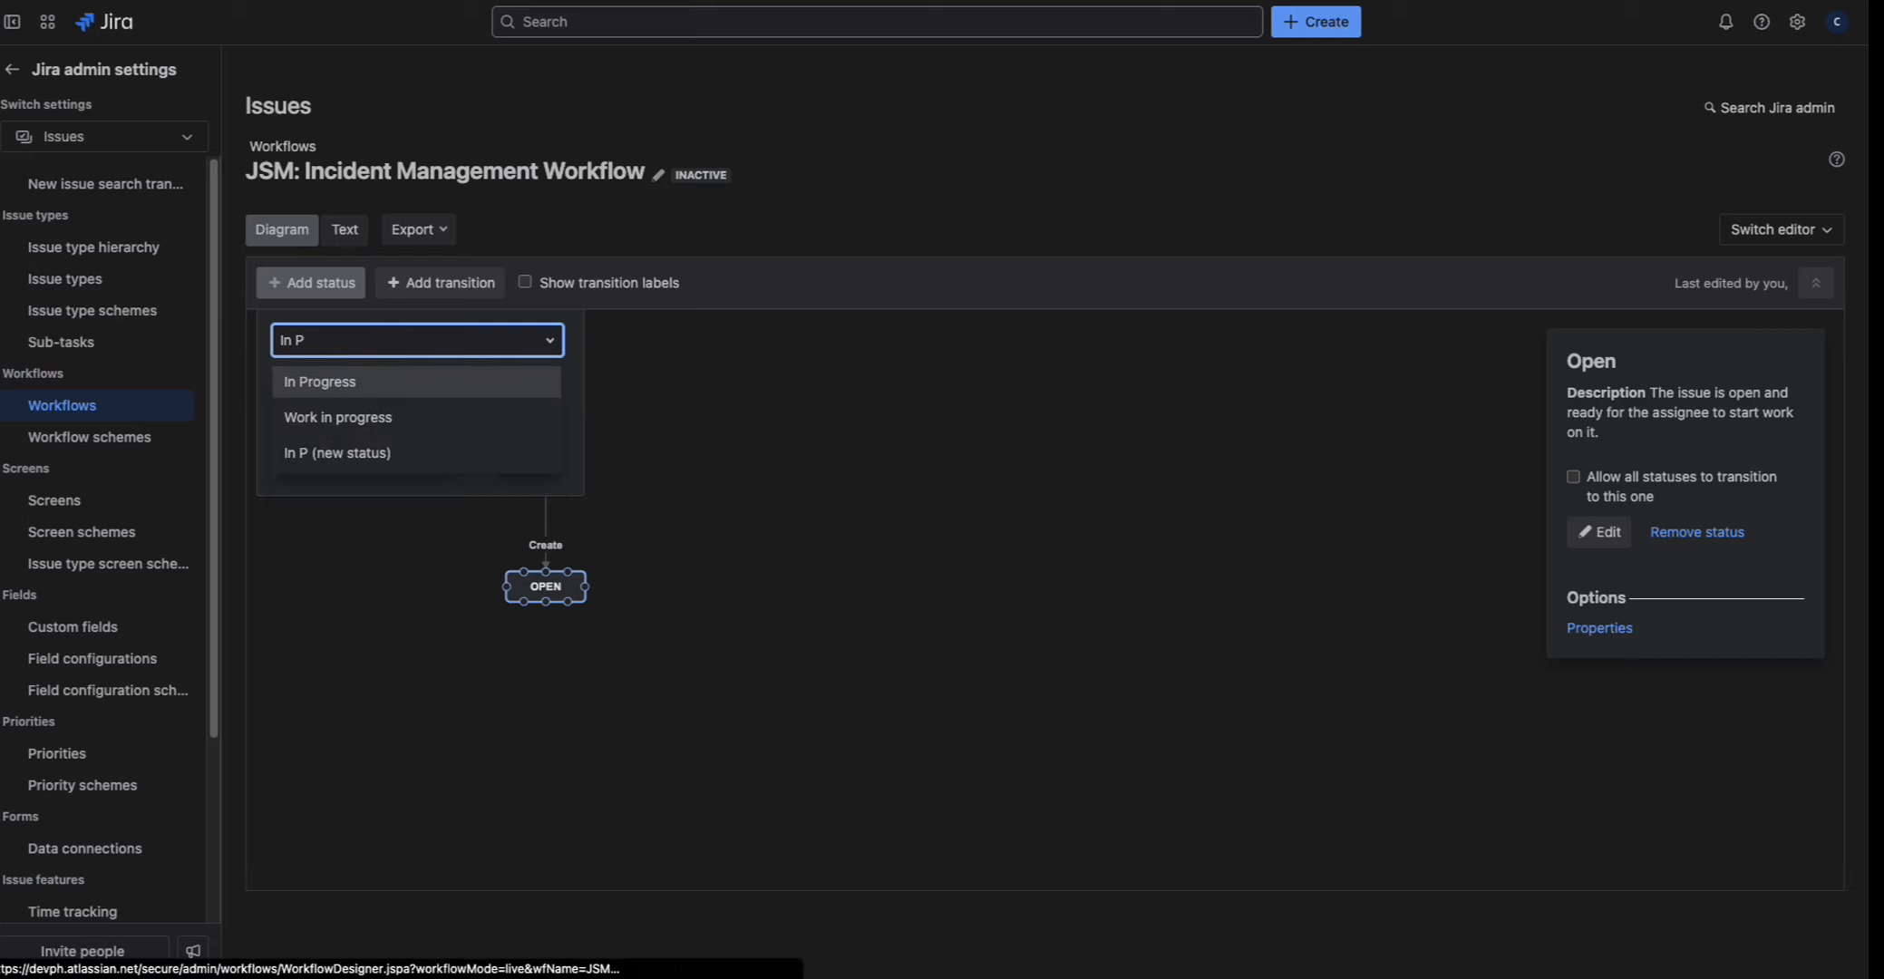
left_click(413, 379)
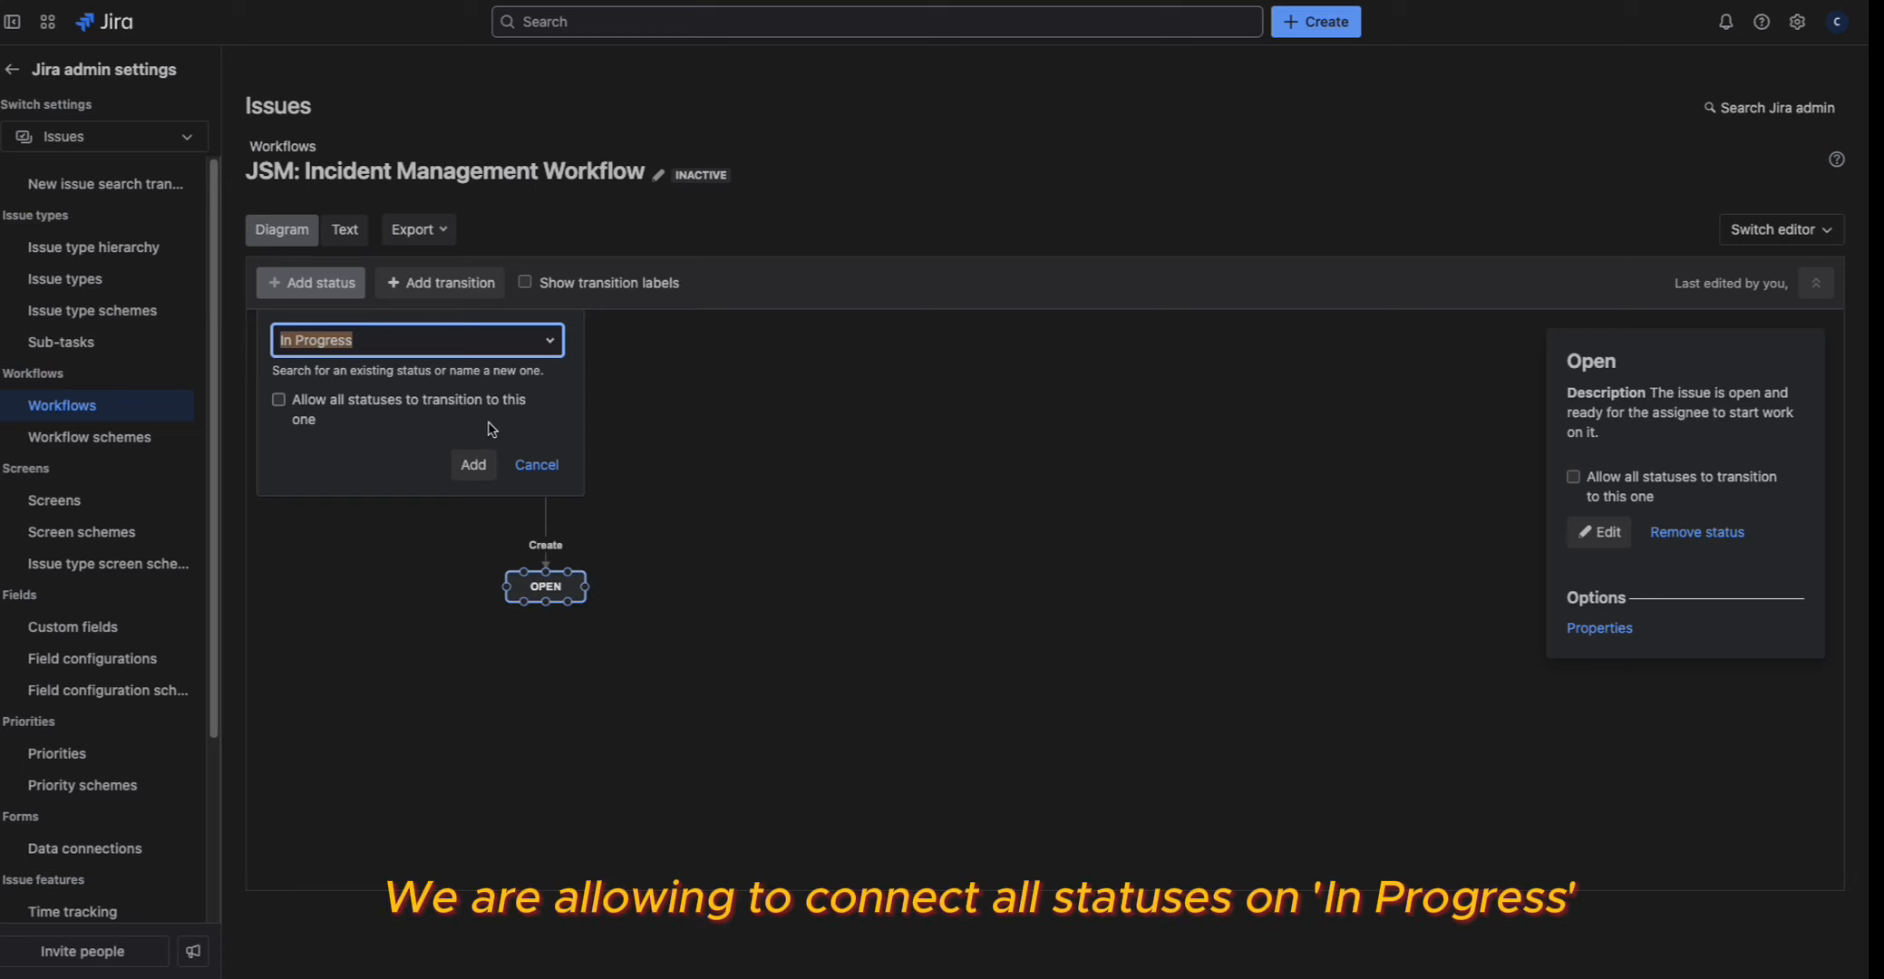
left_click(460, 413)
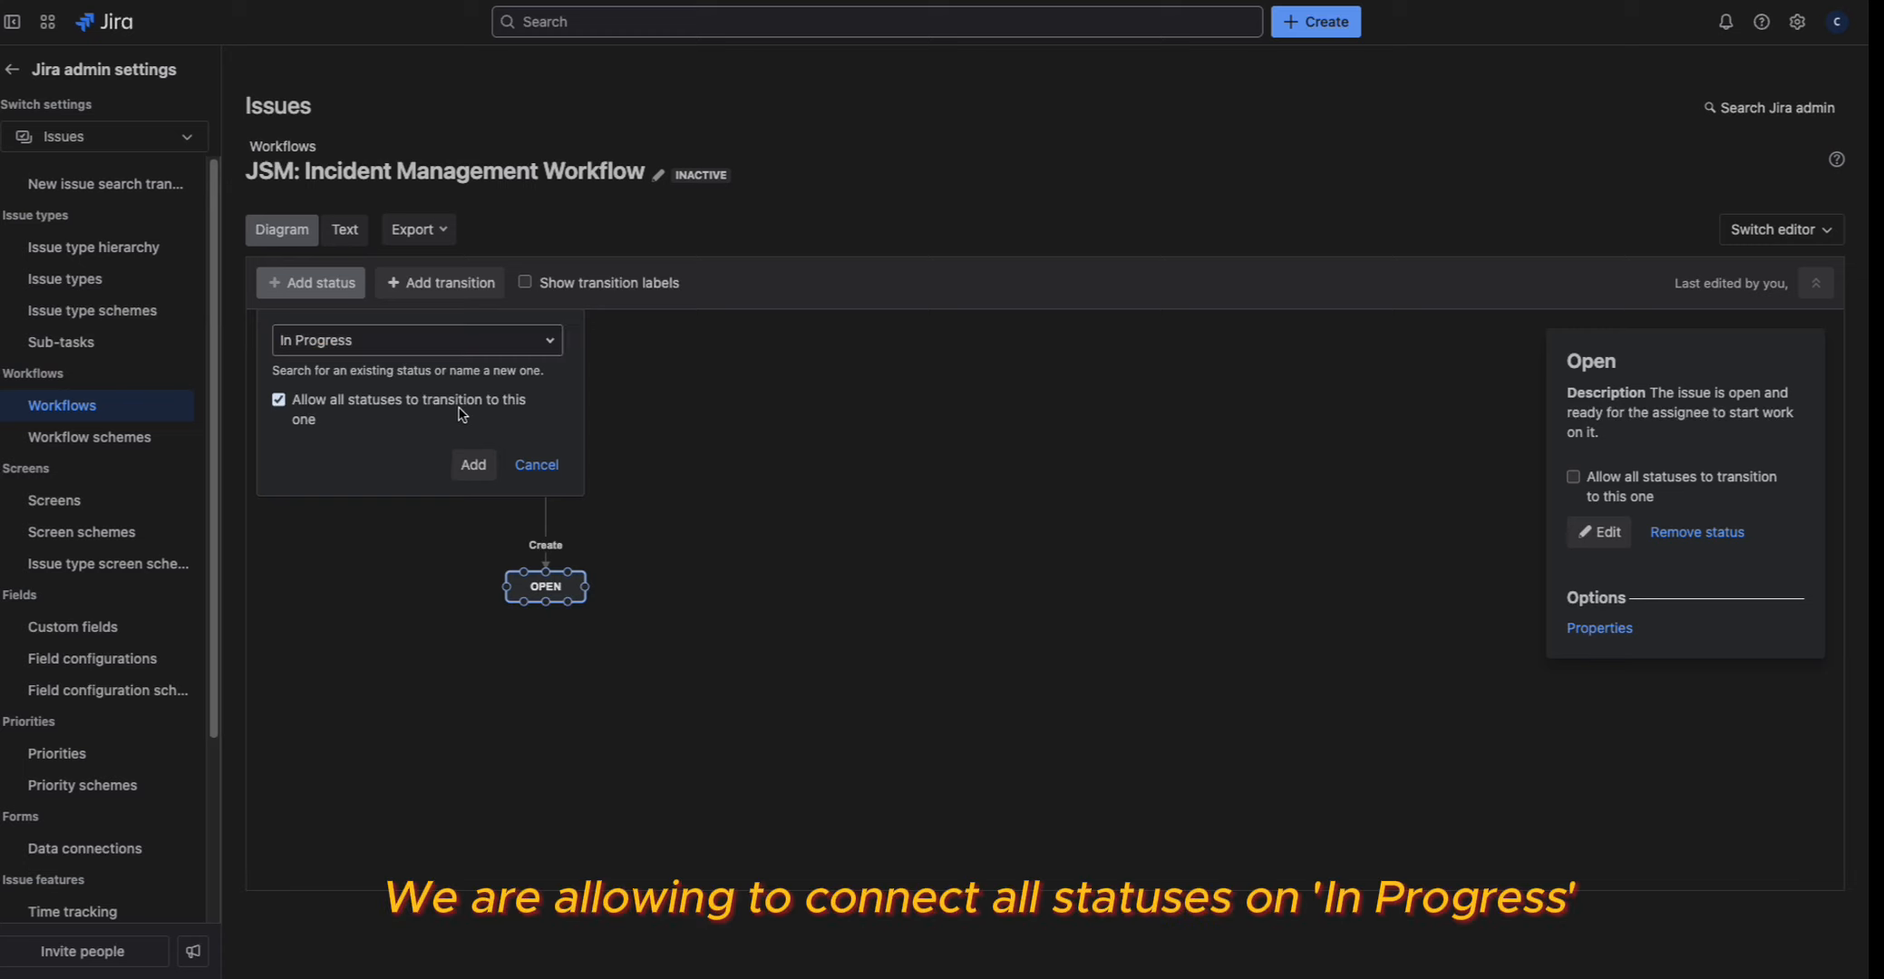
left_click(473, 466)
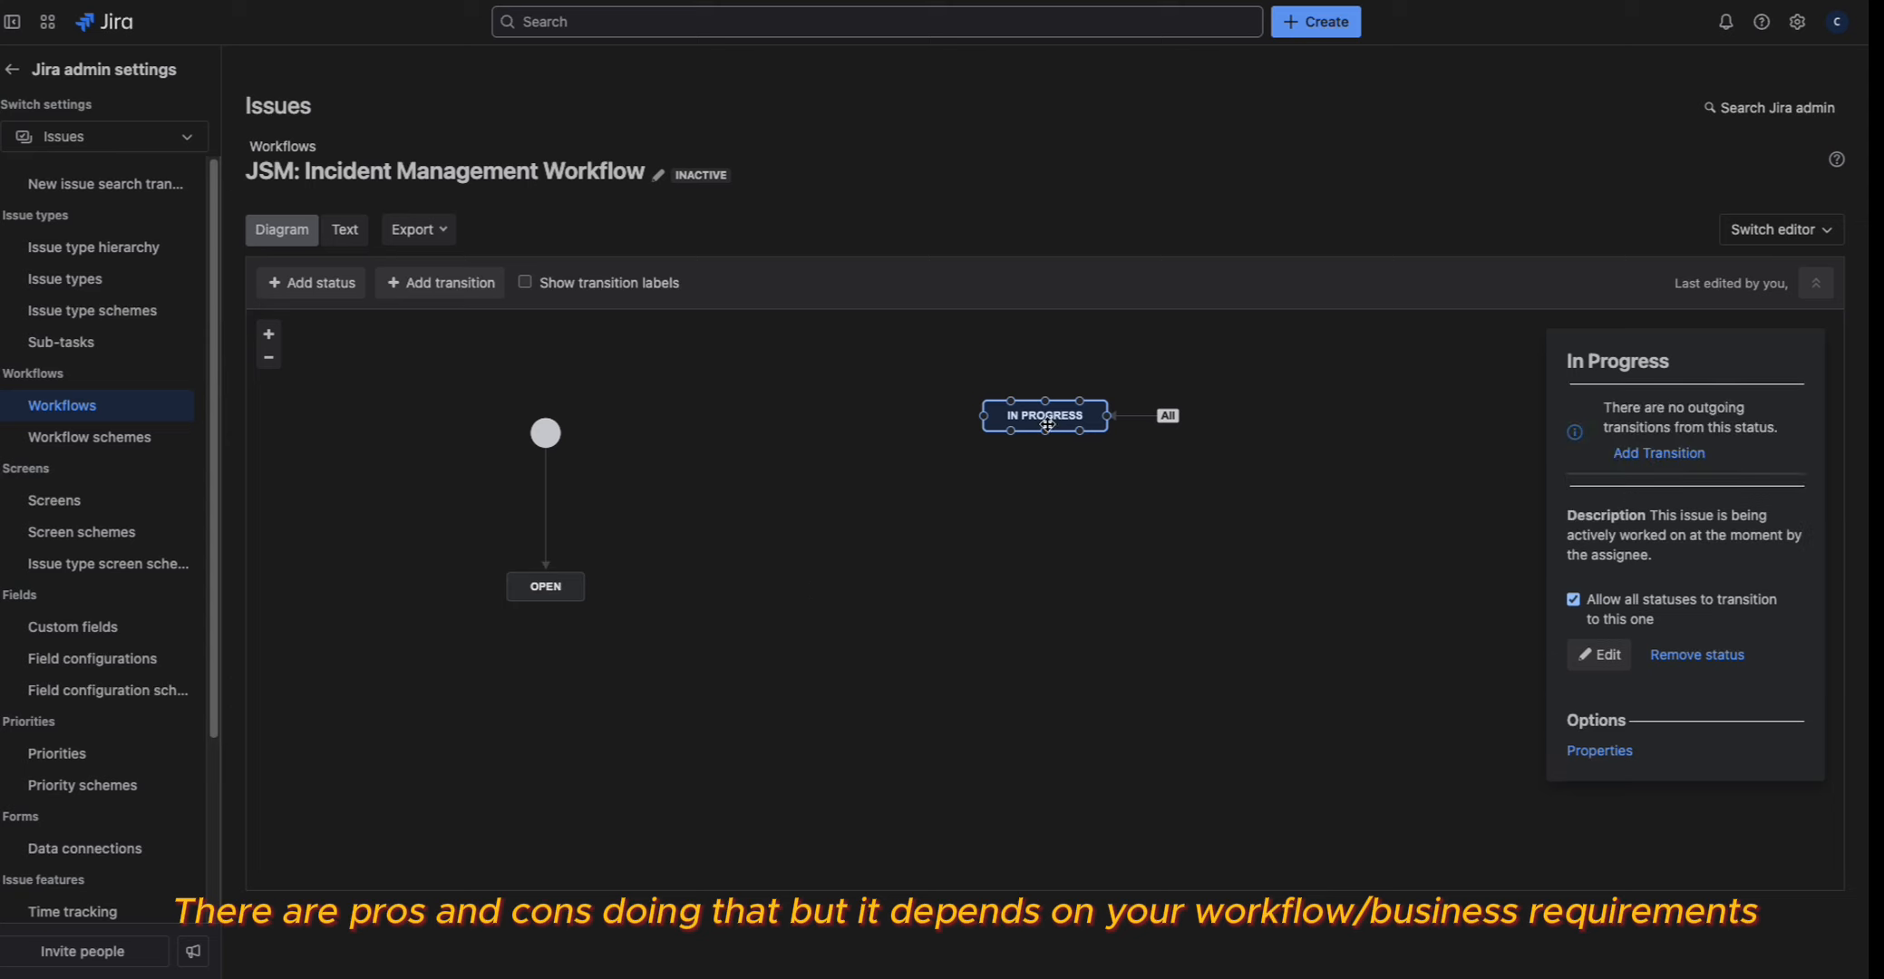
left_click_drag(1052, 420, 742, 591)
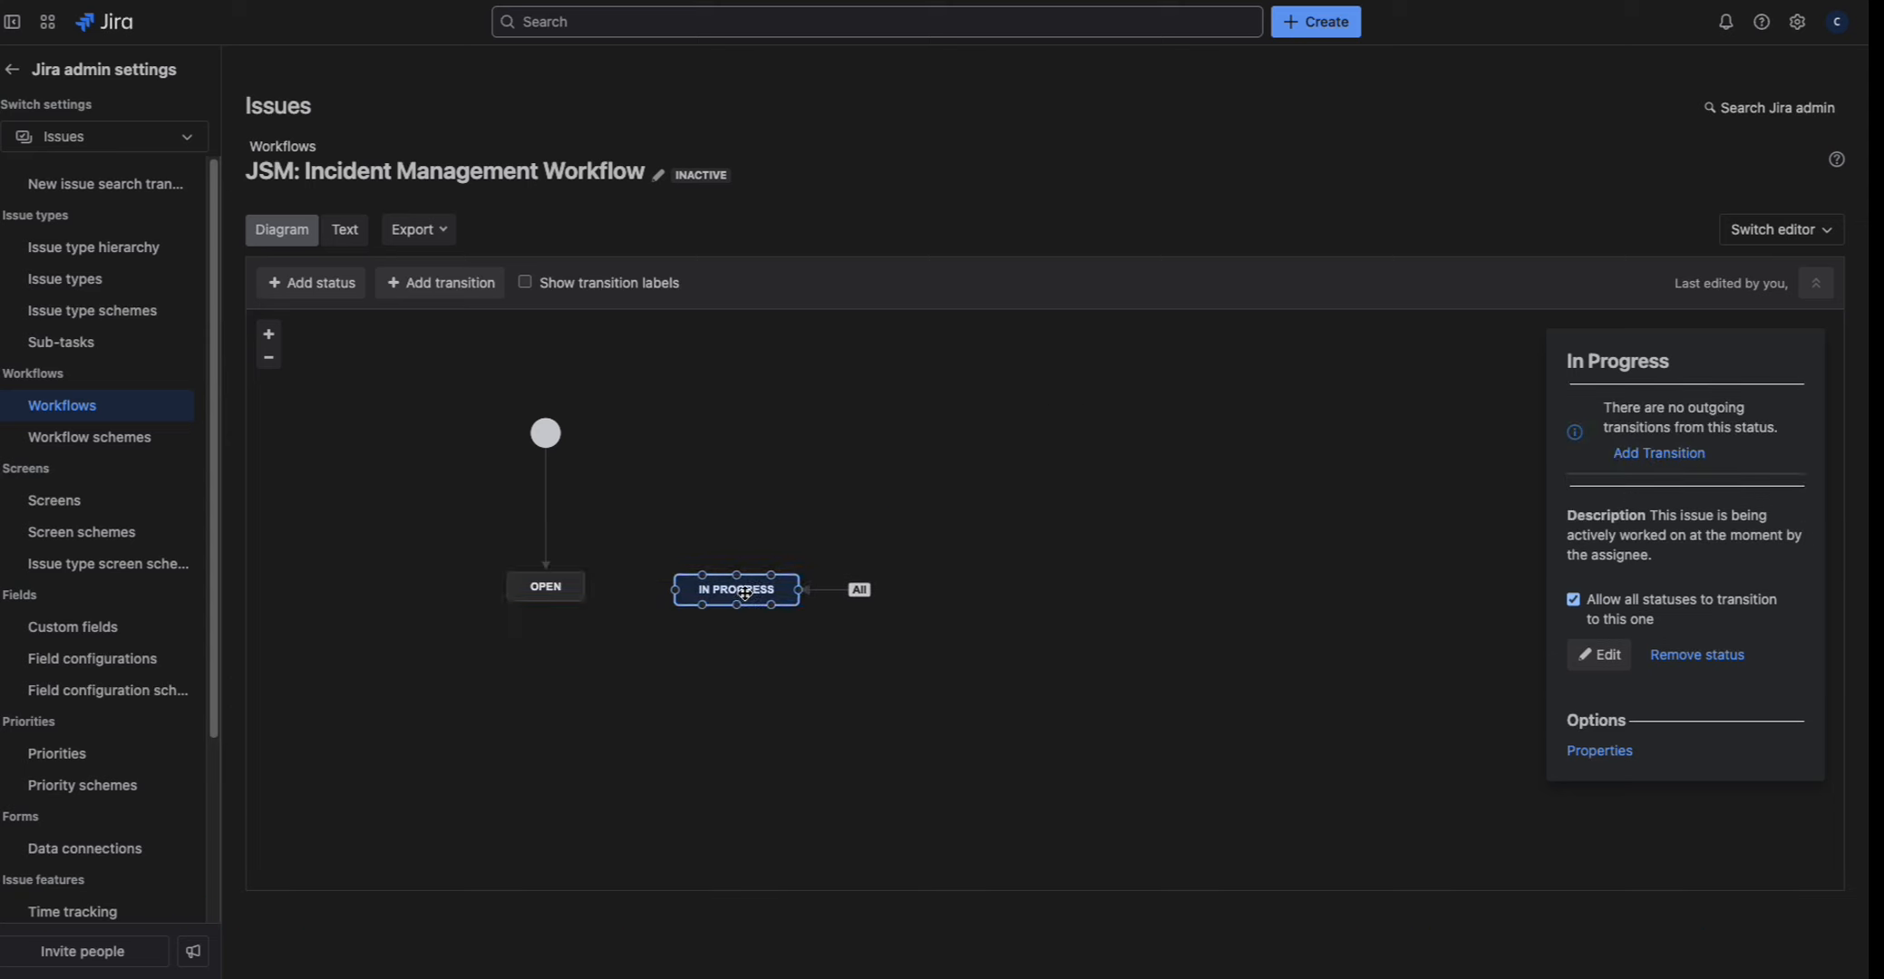
Step: Connect Open to In Progress with a new transition named "Assigned"
left_click(590, 588)
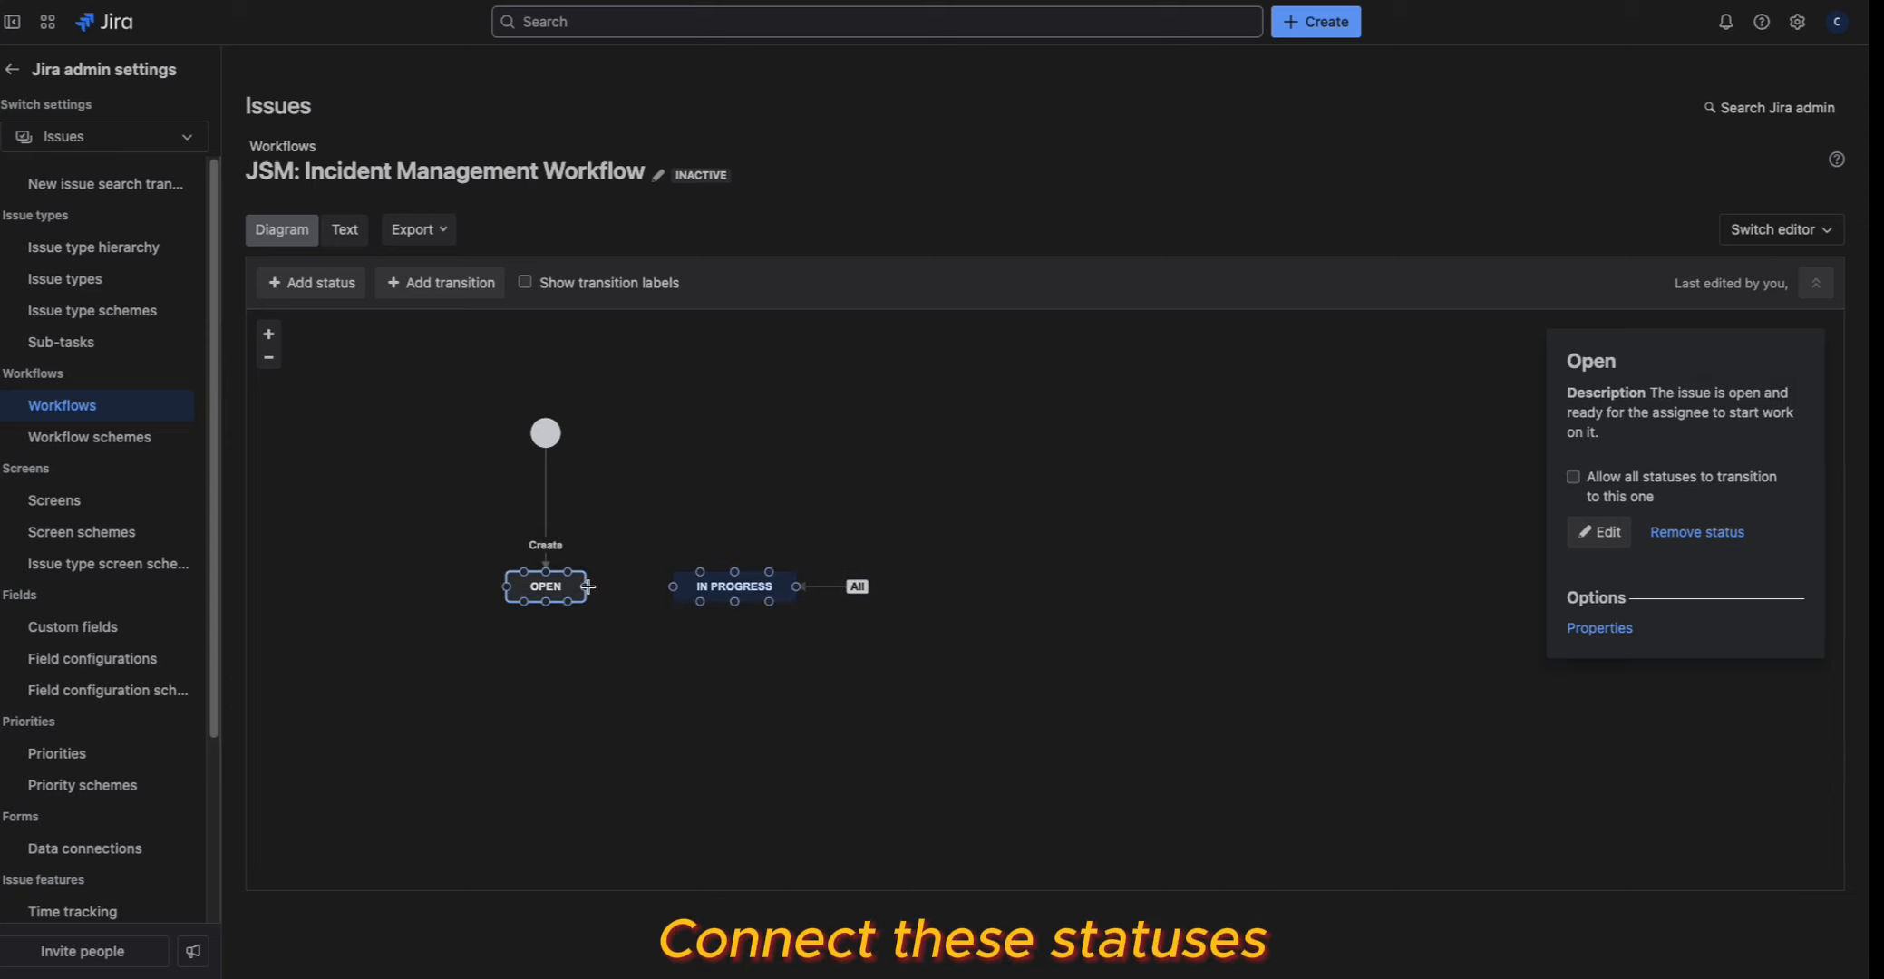
left_click_drag(588, 587, 674, 587)
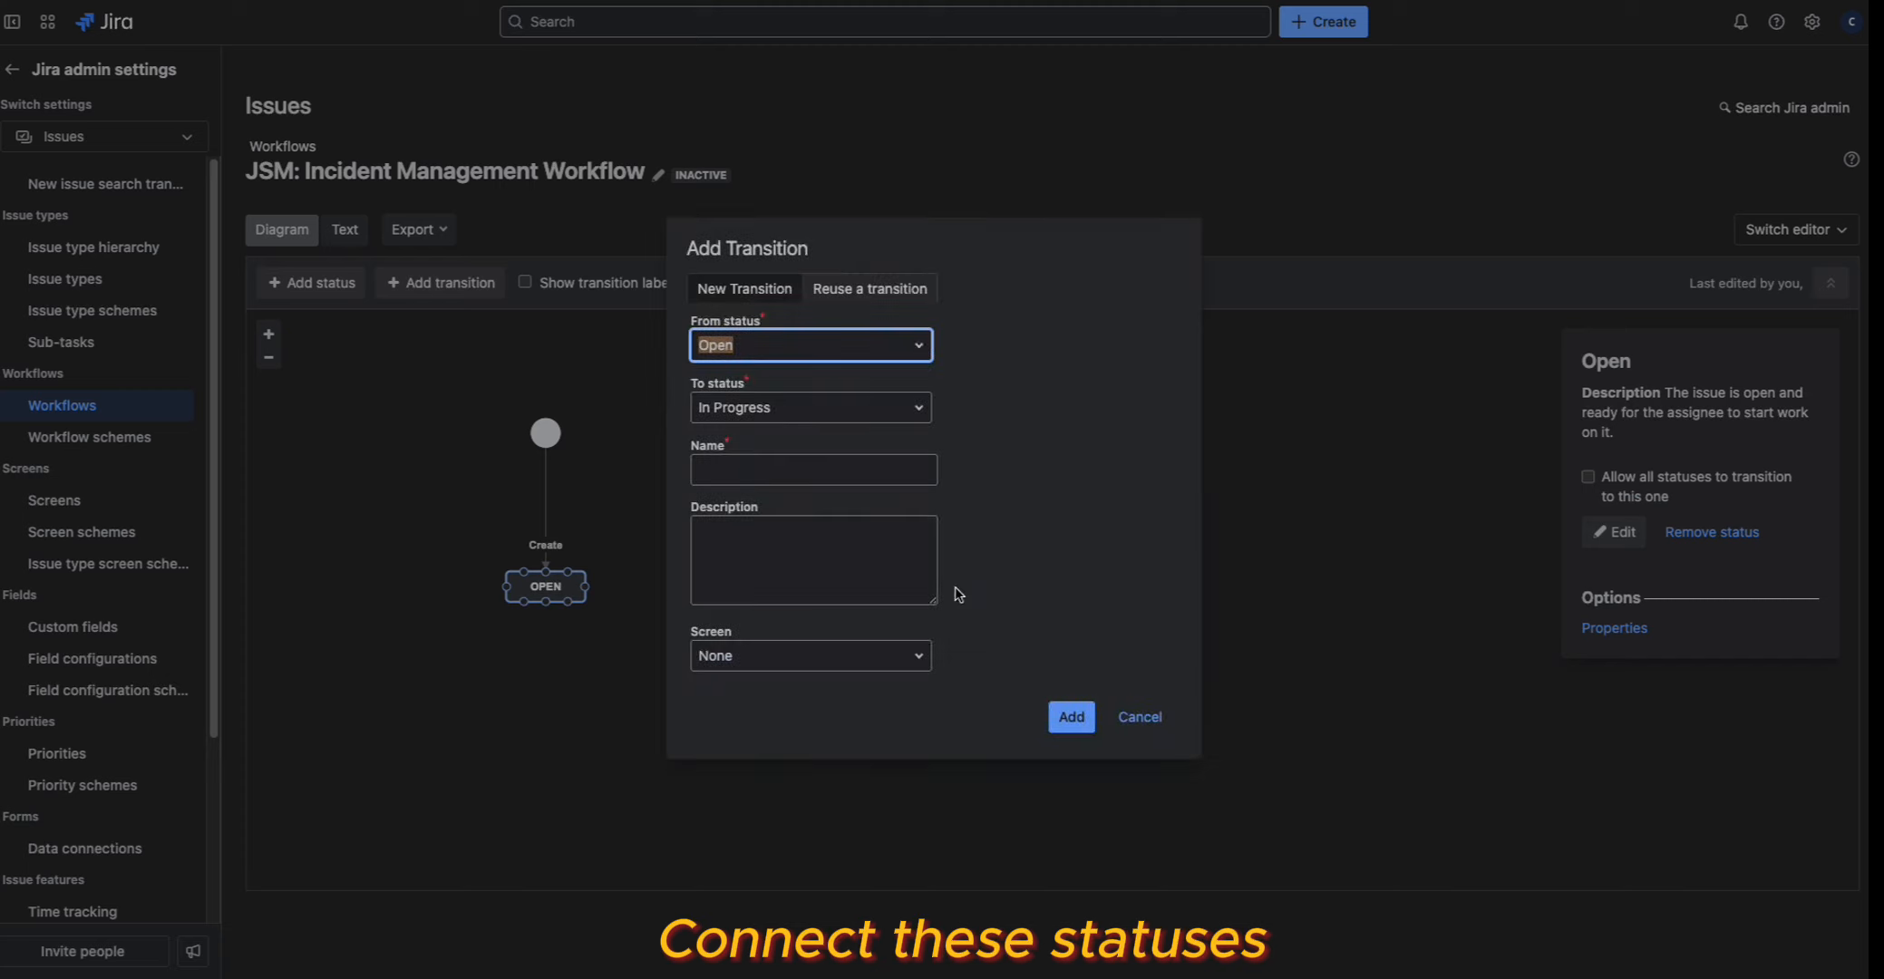
left_click(799, 470)
type("Assigned")
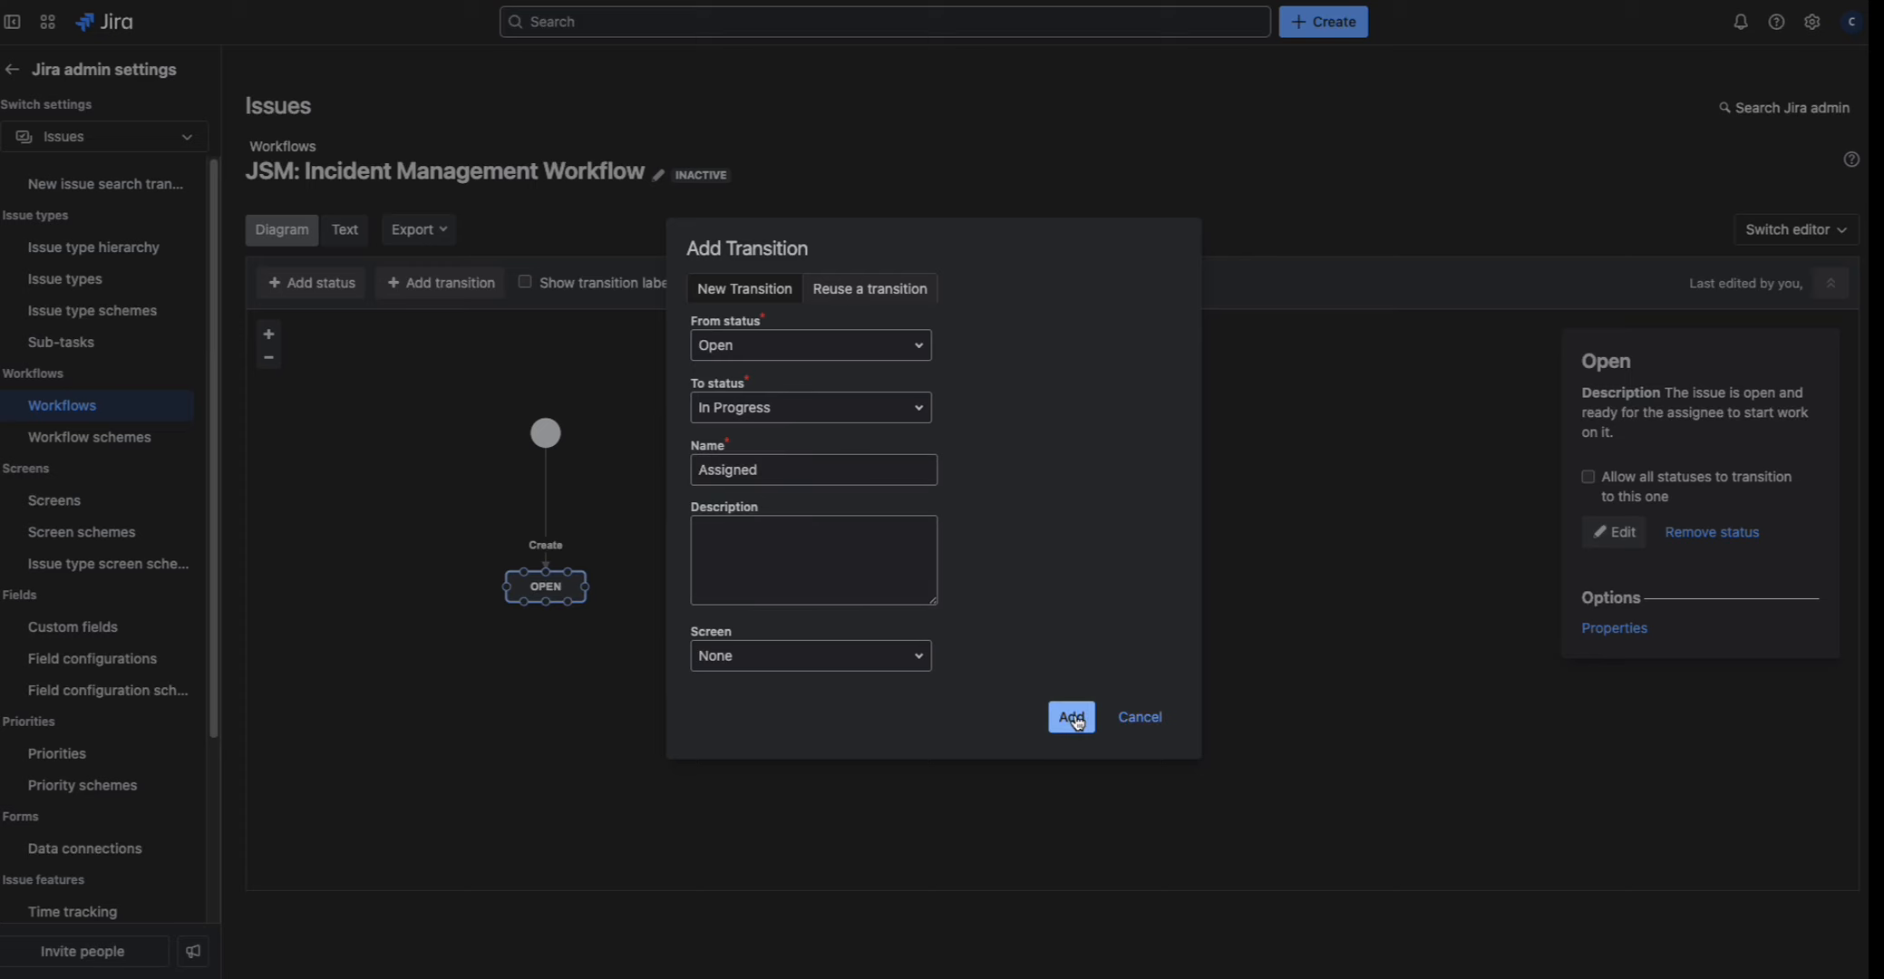
left_click(1073, 718)
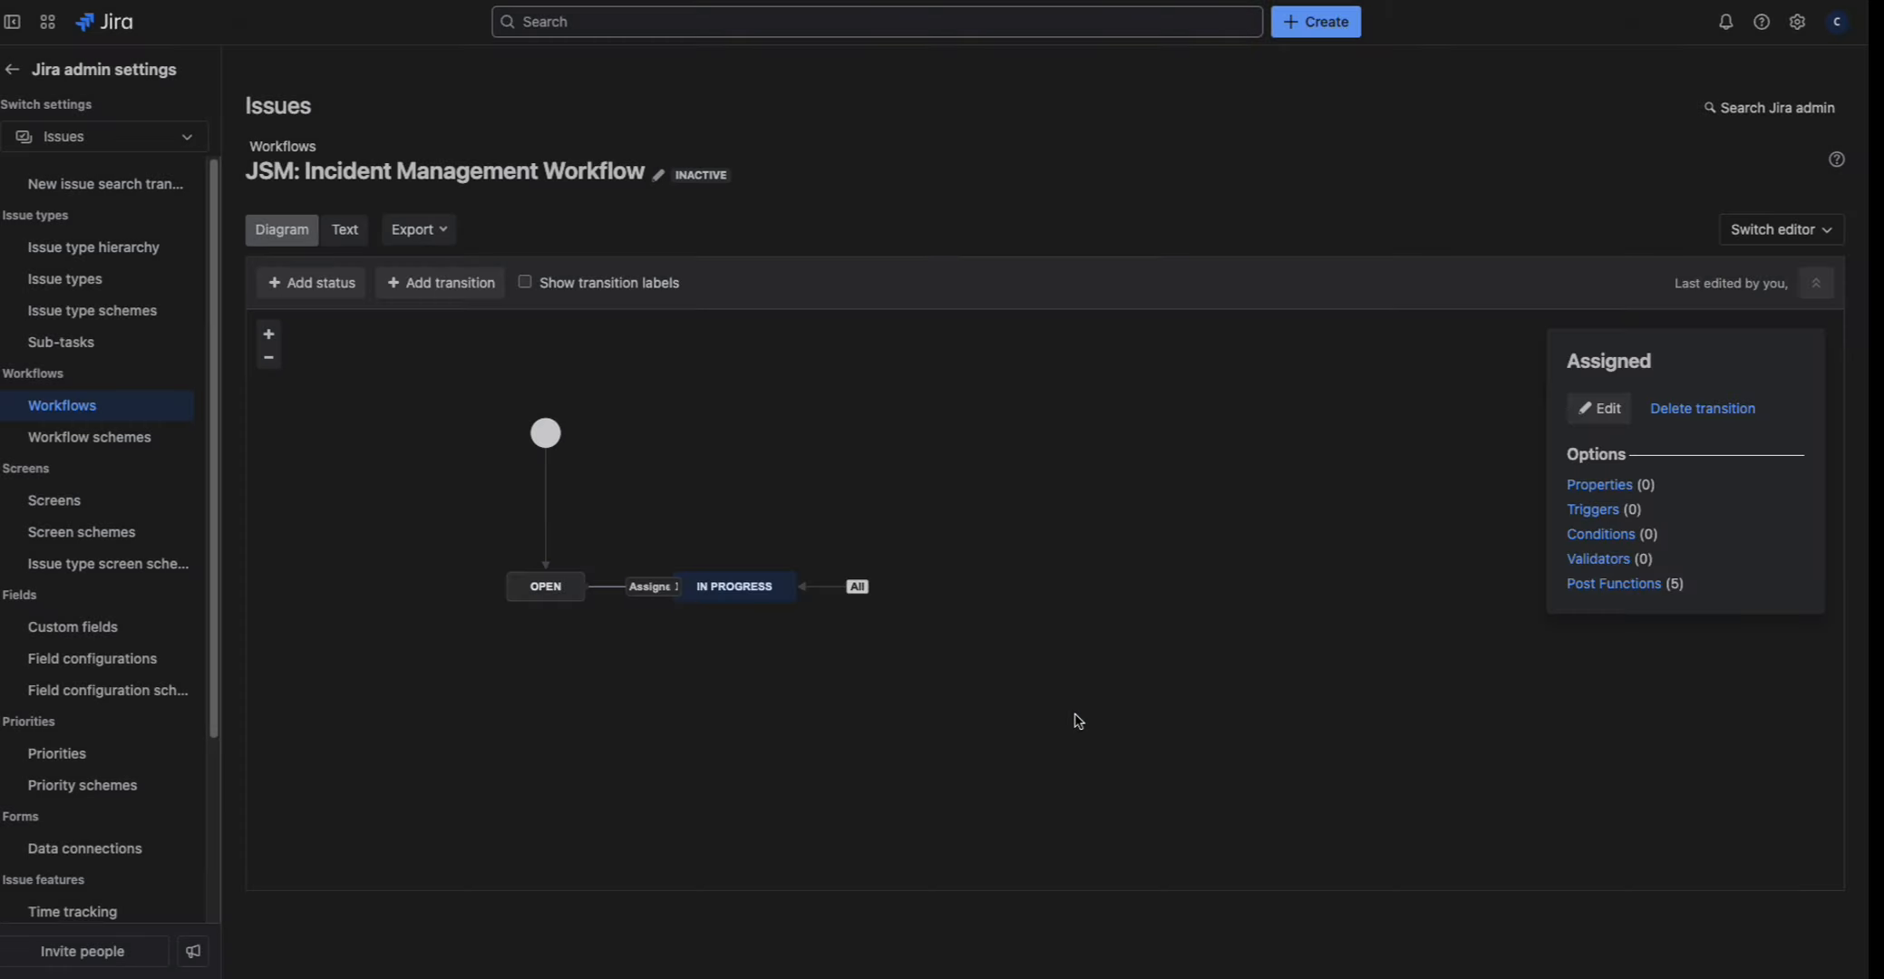
Step: Add the existing Resolved status to the workflow and place it directly below In Progress
left_click(329, 282)
left_click_drag(424, 347, 275, 327)
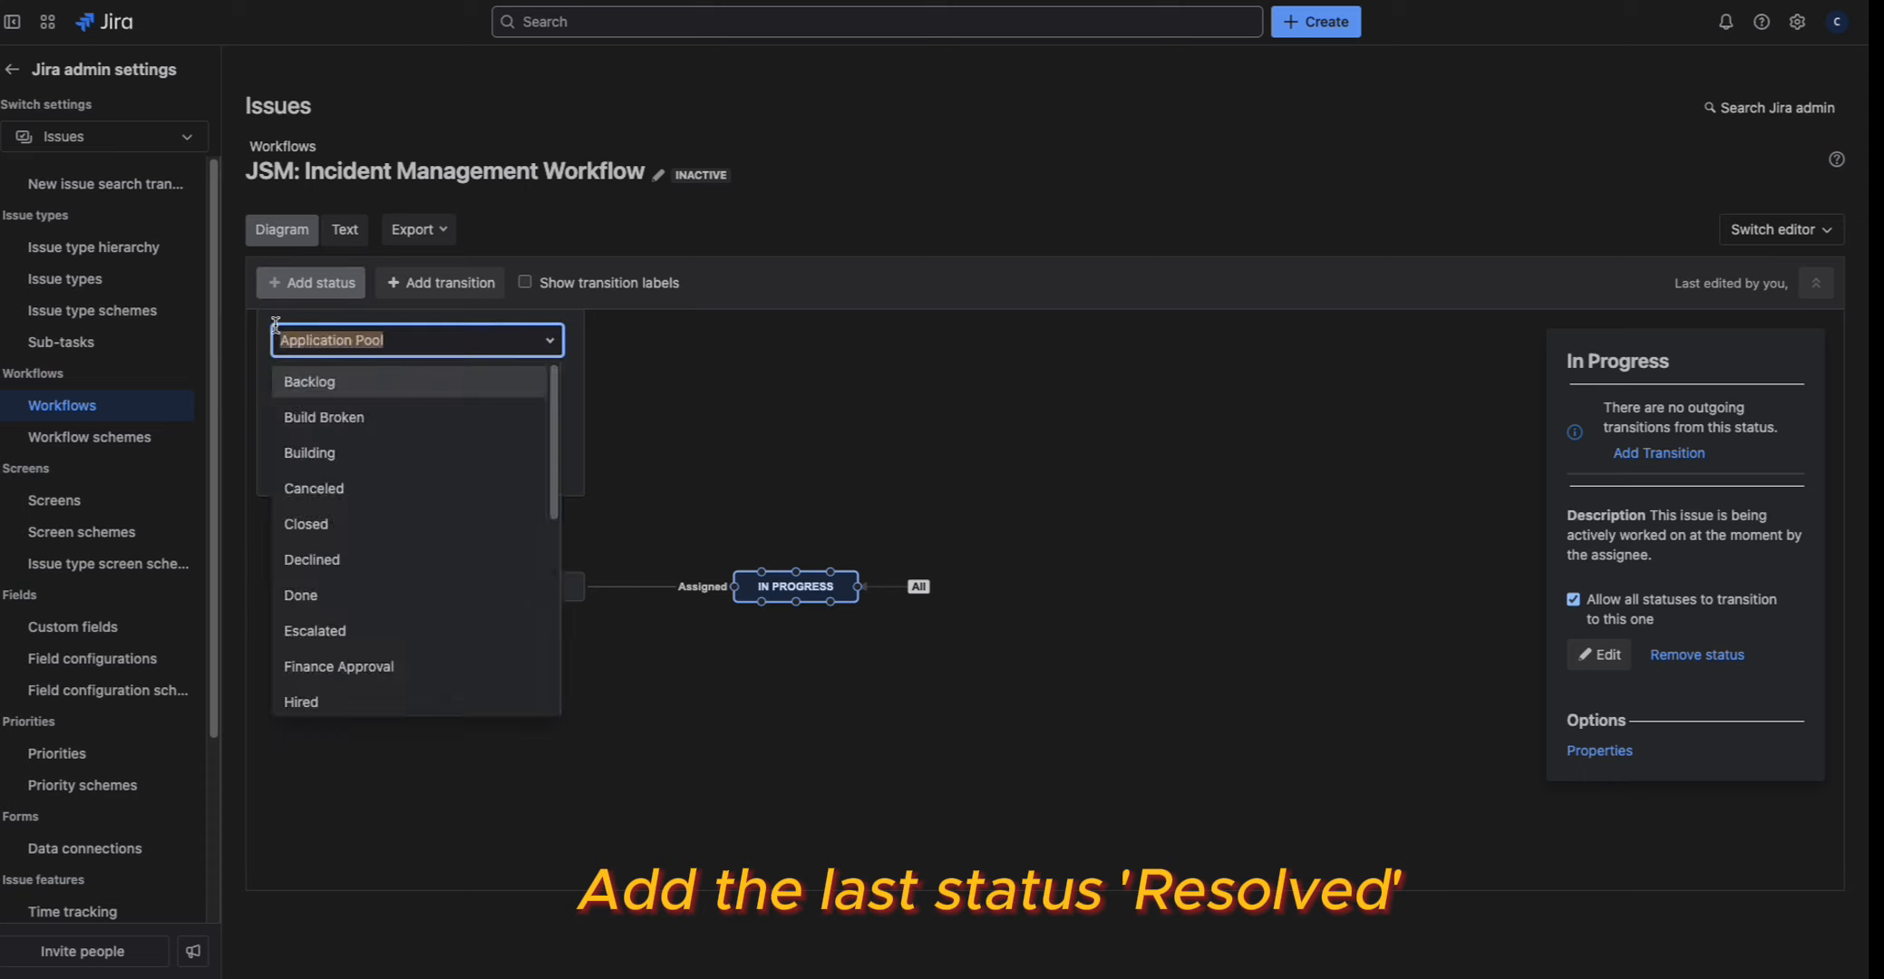
type("Reso")
key("Return")
left_click(474, 465)
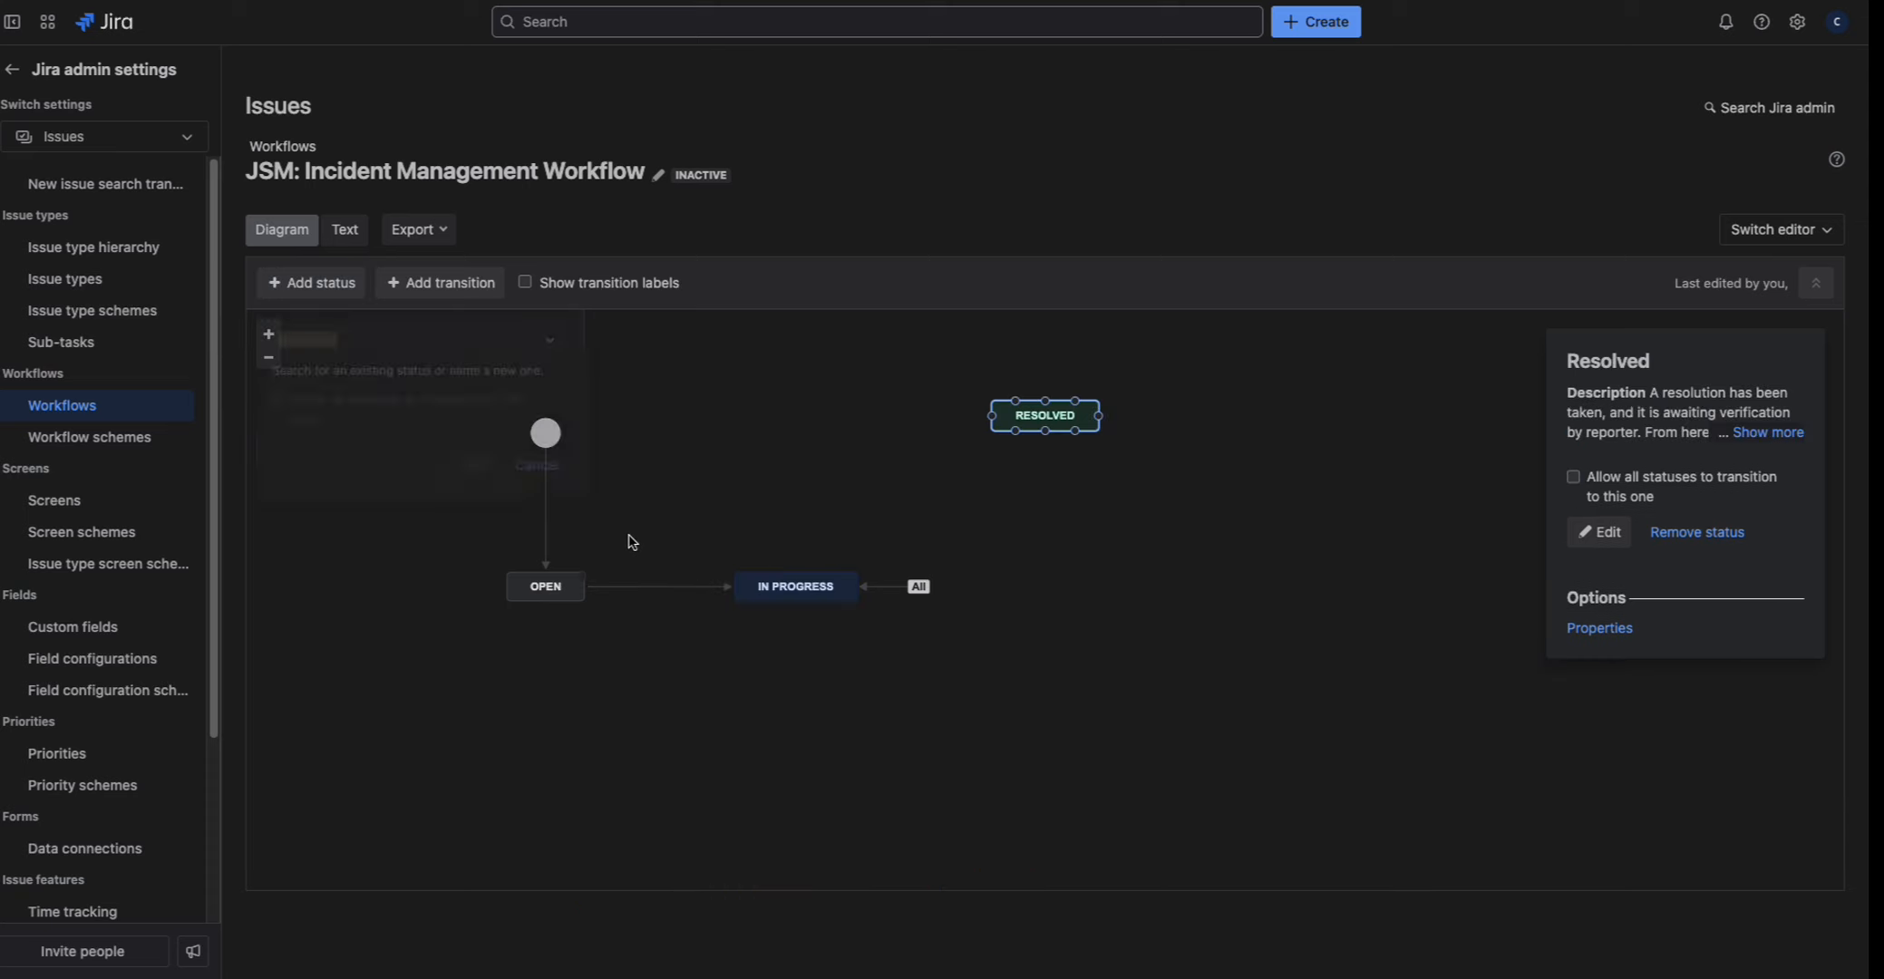
left_click_drag(1052, 425, 799, 778)
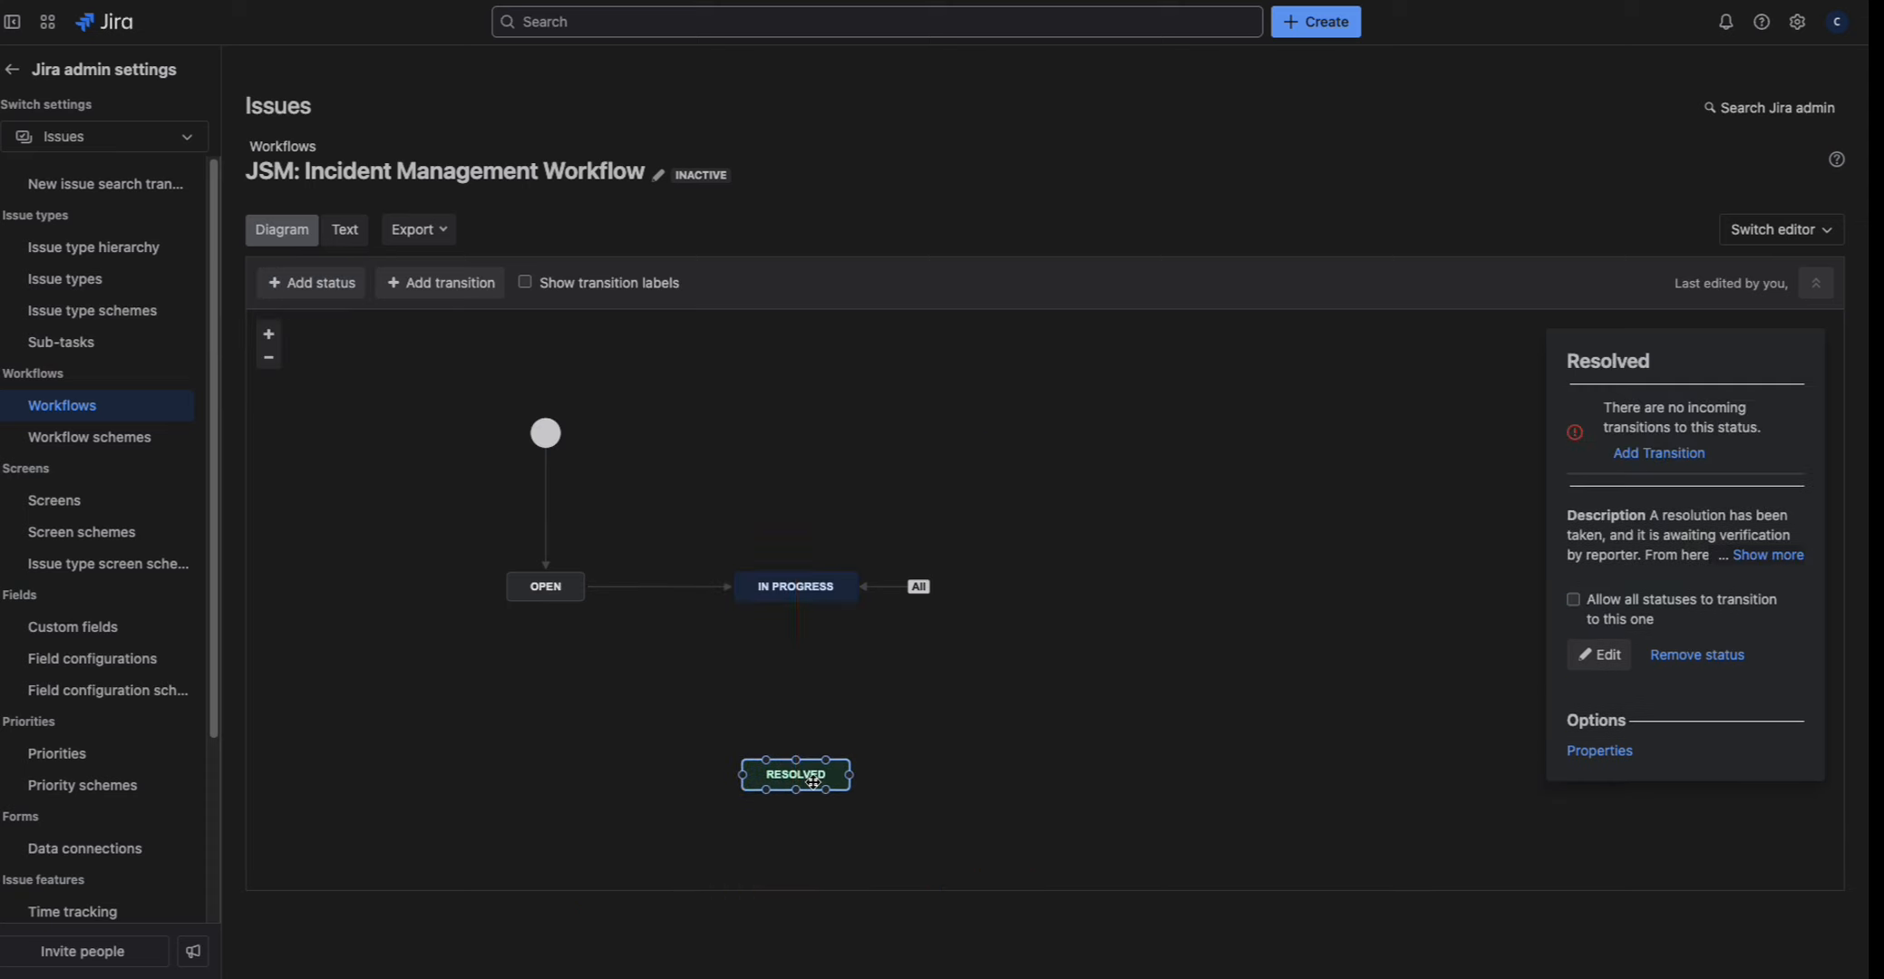
Step: Connect In Progress to Resolved with a new transition named "Done"
left_click(795, 585)
left_click_drag(797, 603, 795, 764)
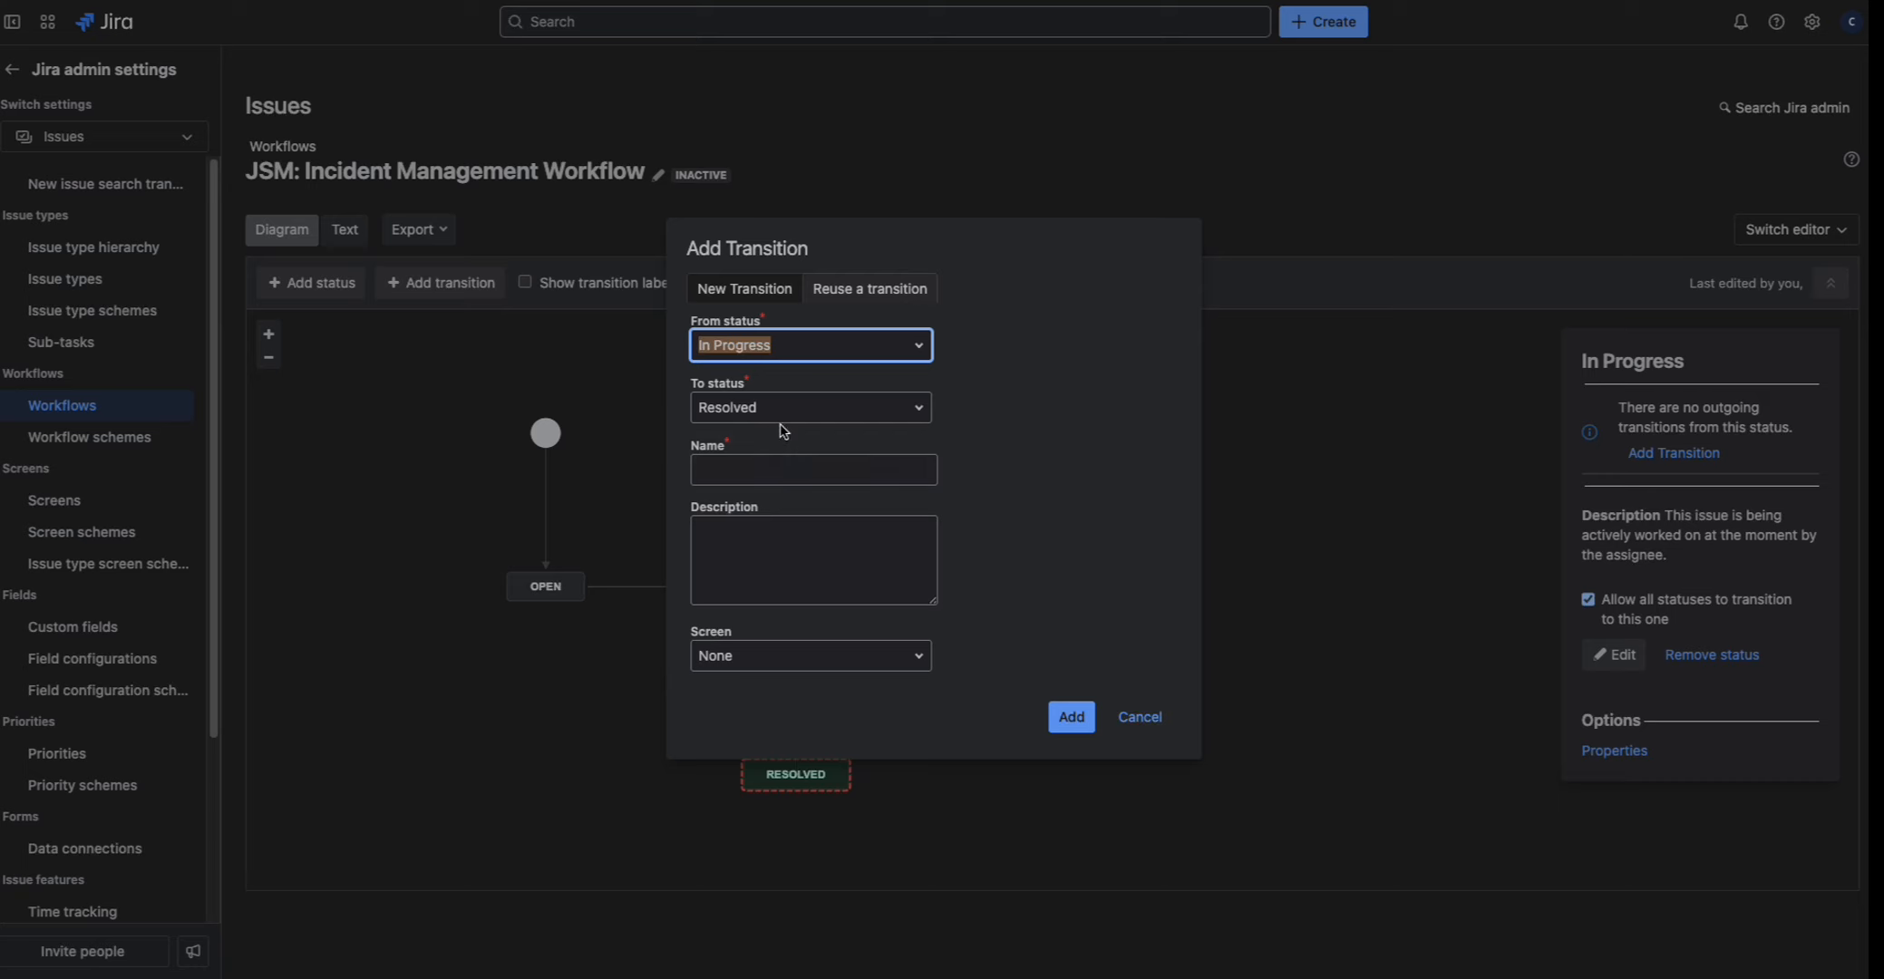
left_click(772, 465)
type("Done")
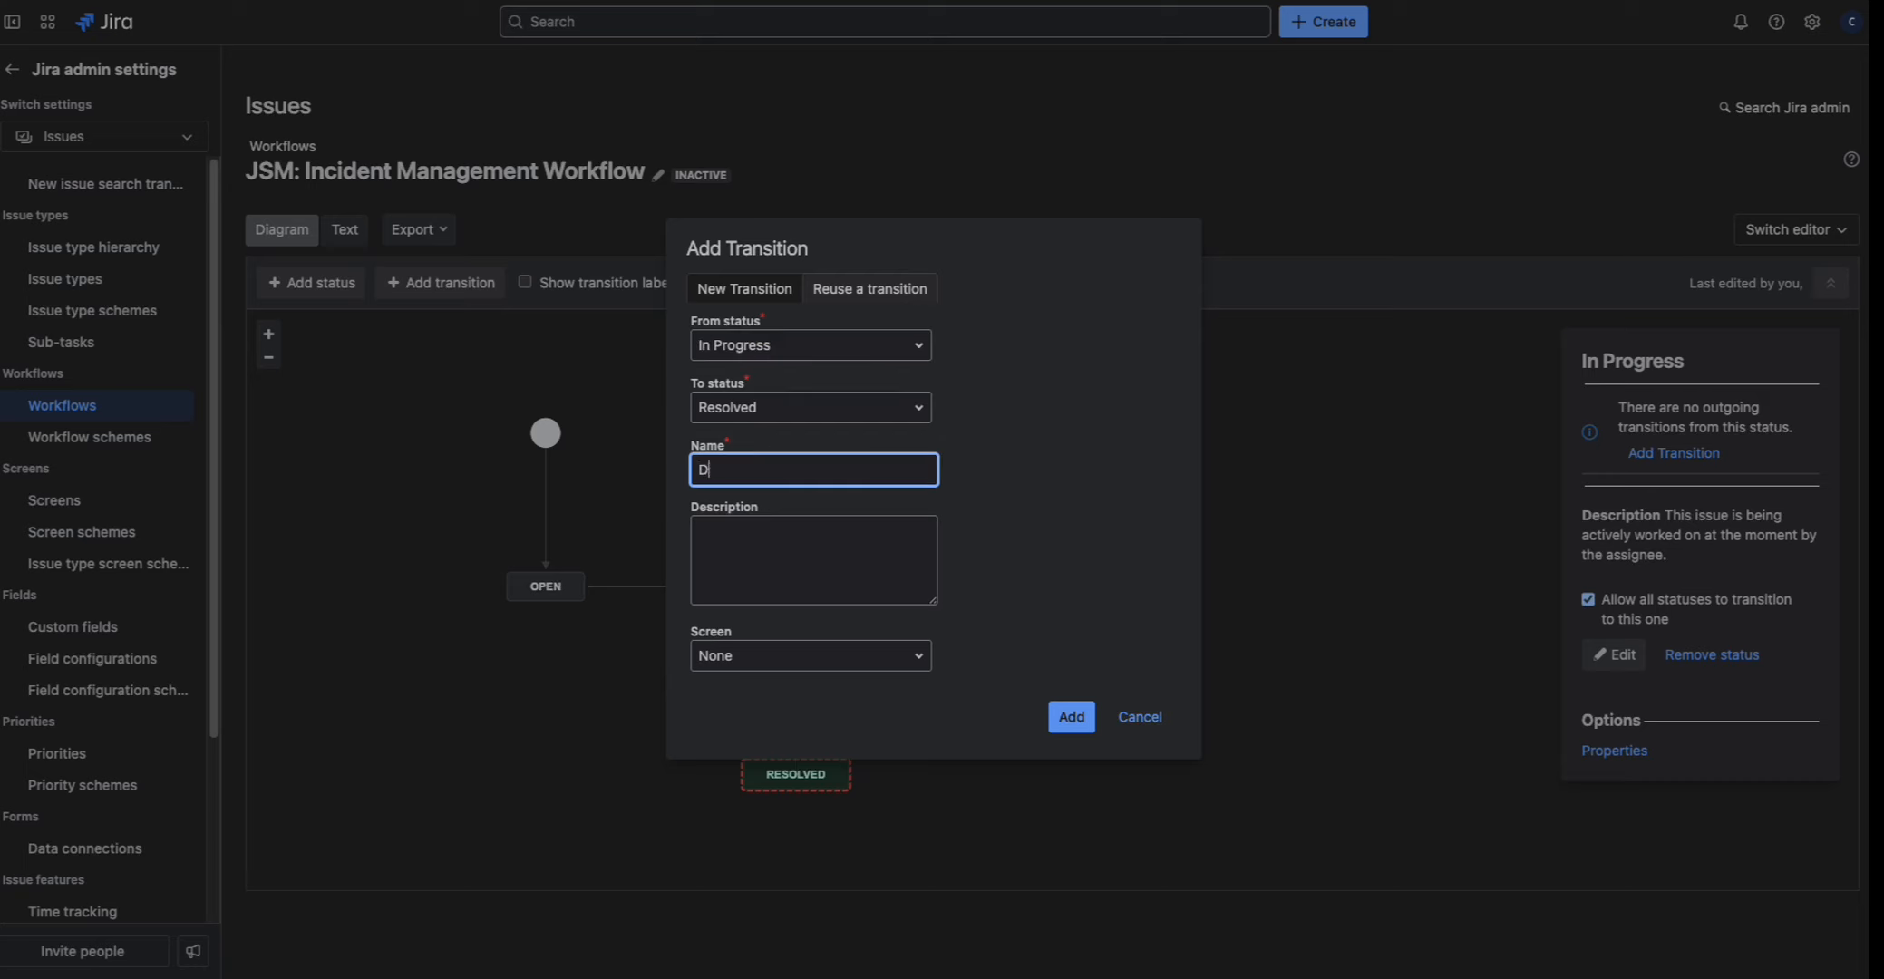
left_click(1072, 718)
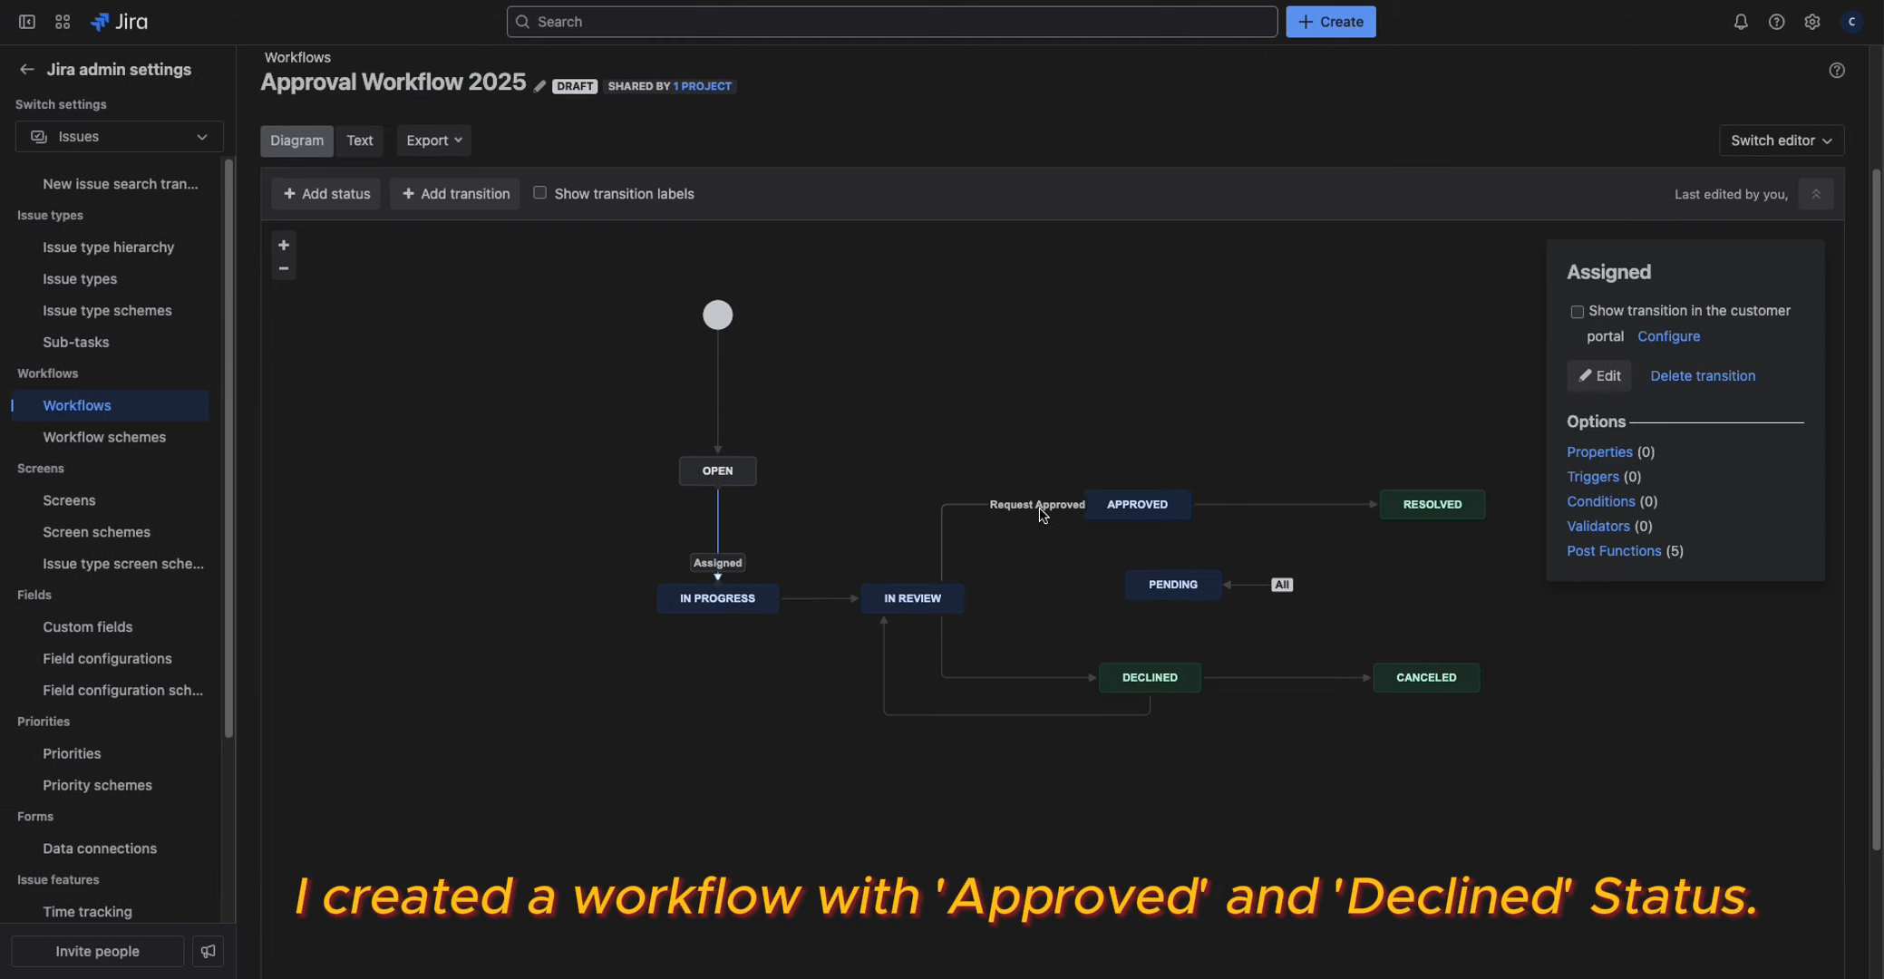
Step: Include an approval step on the In Review status of Approval Workflow 2025, requiring a specific number of people set to 2
left_click(1041, 510)
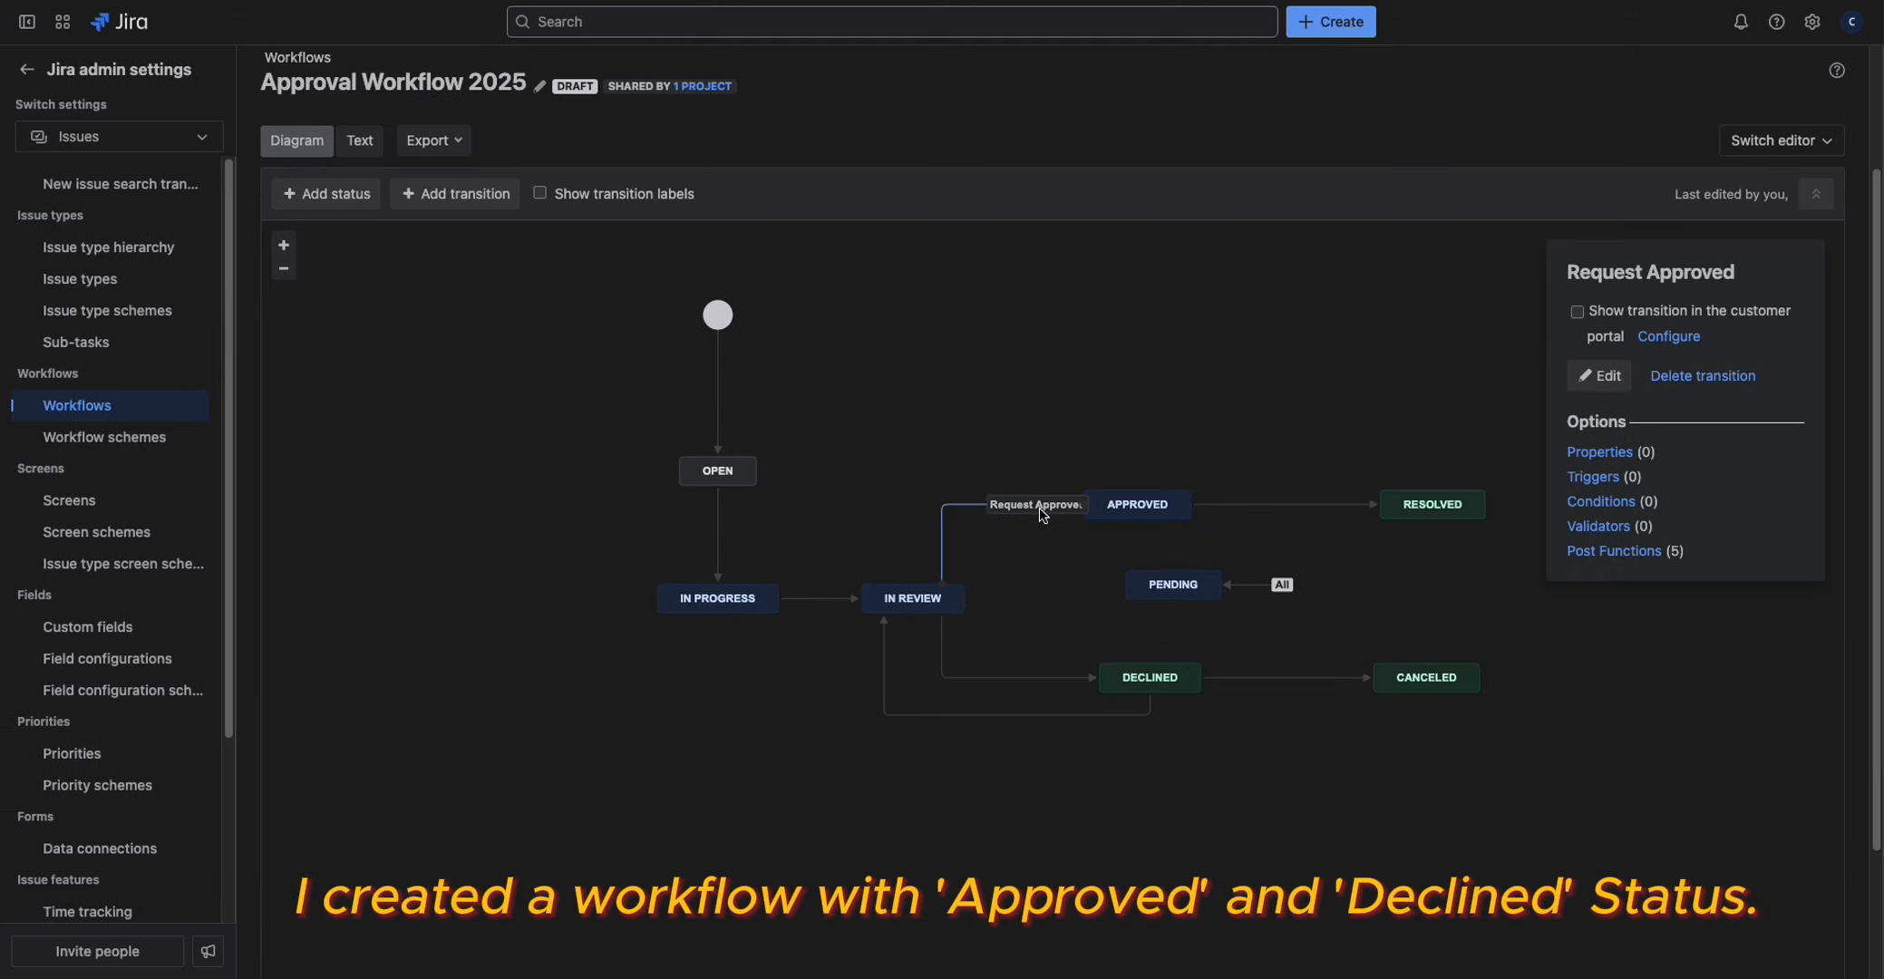
left_click(716, 598)
left_click(912, 599)
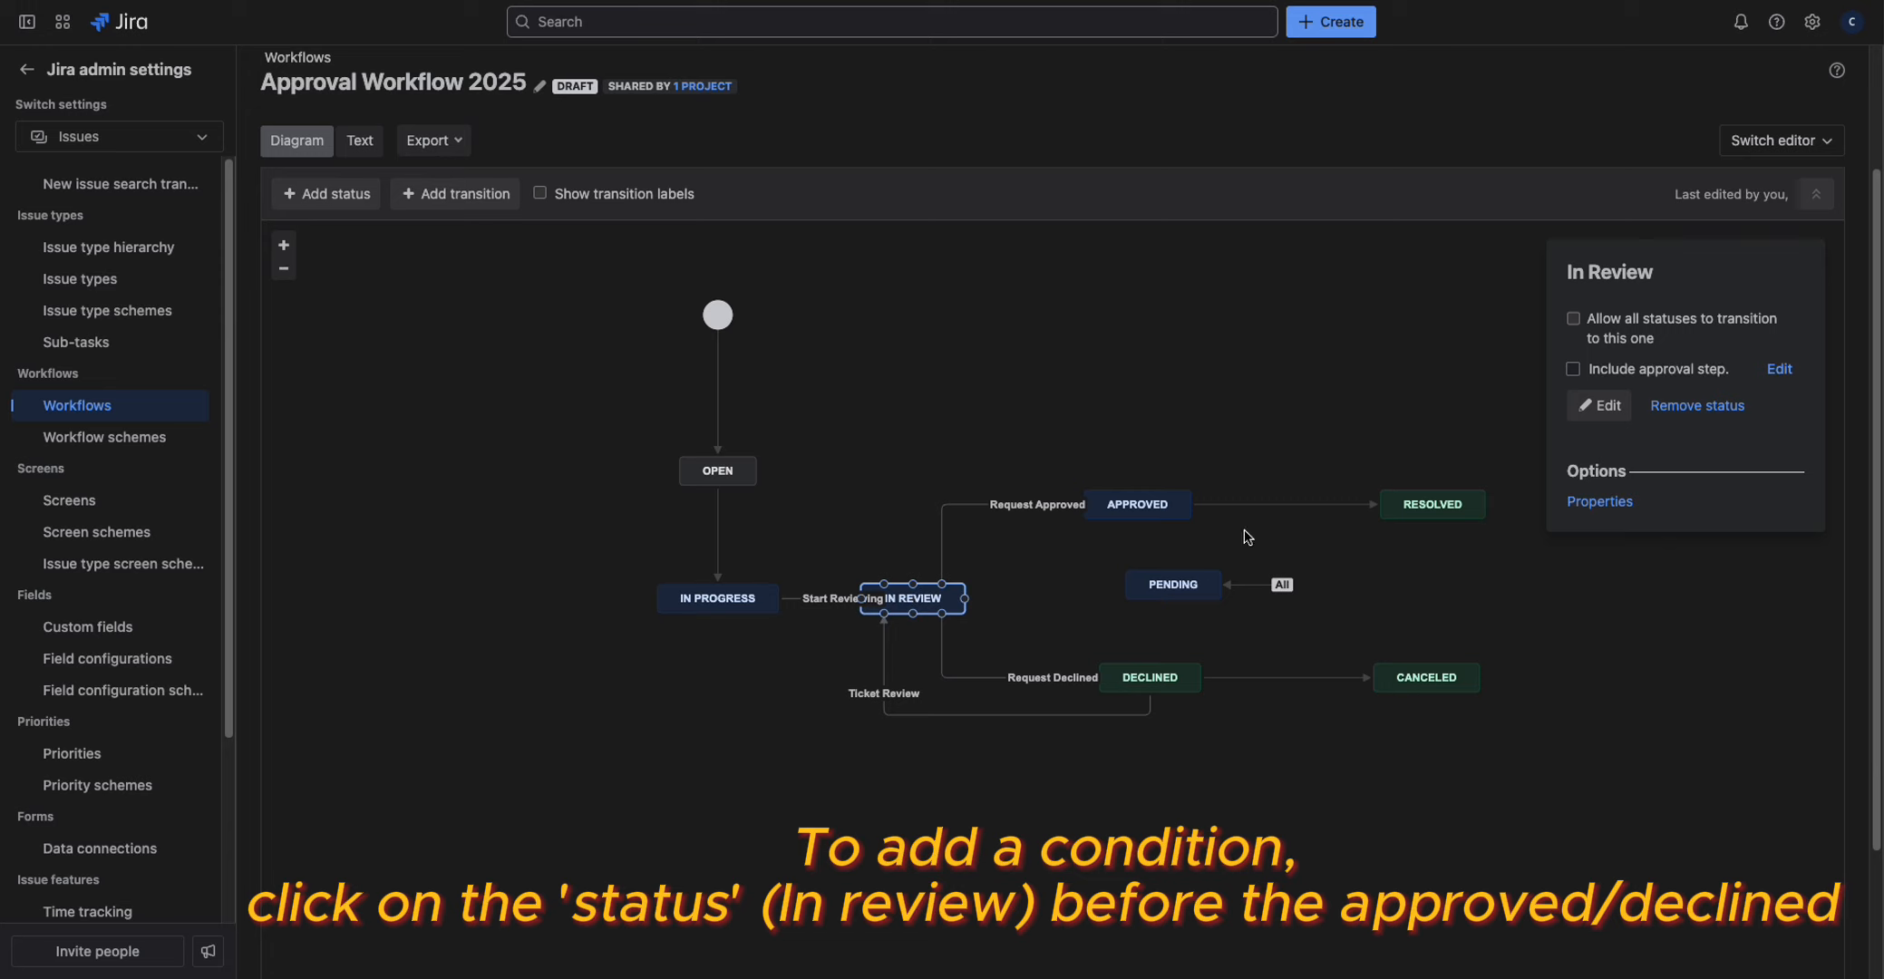
left_click(1574, 370)
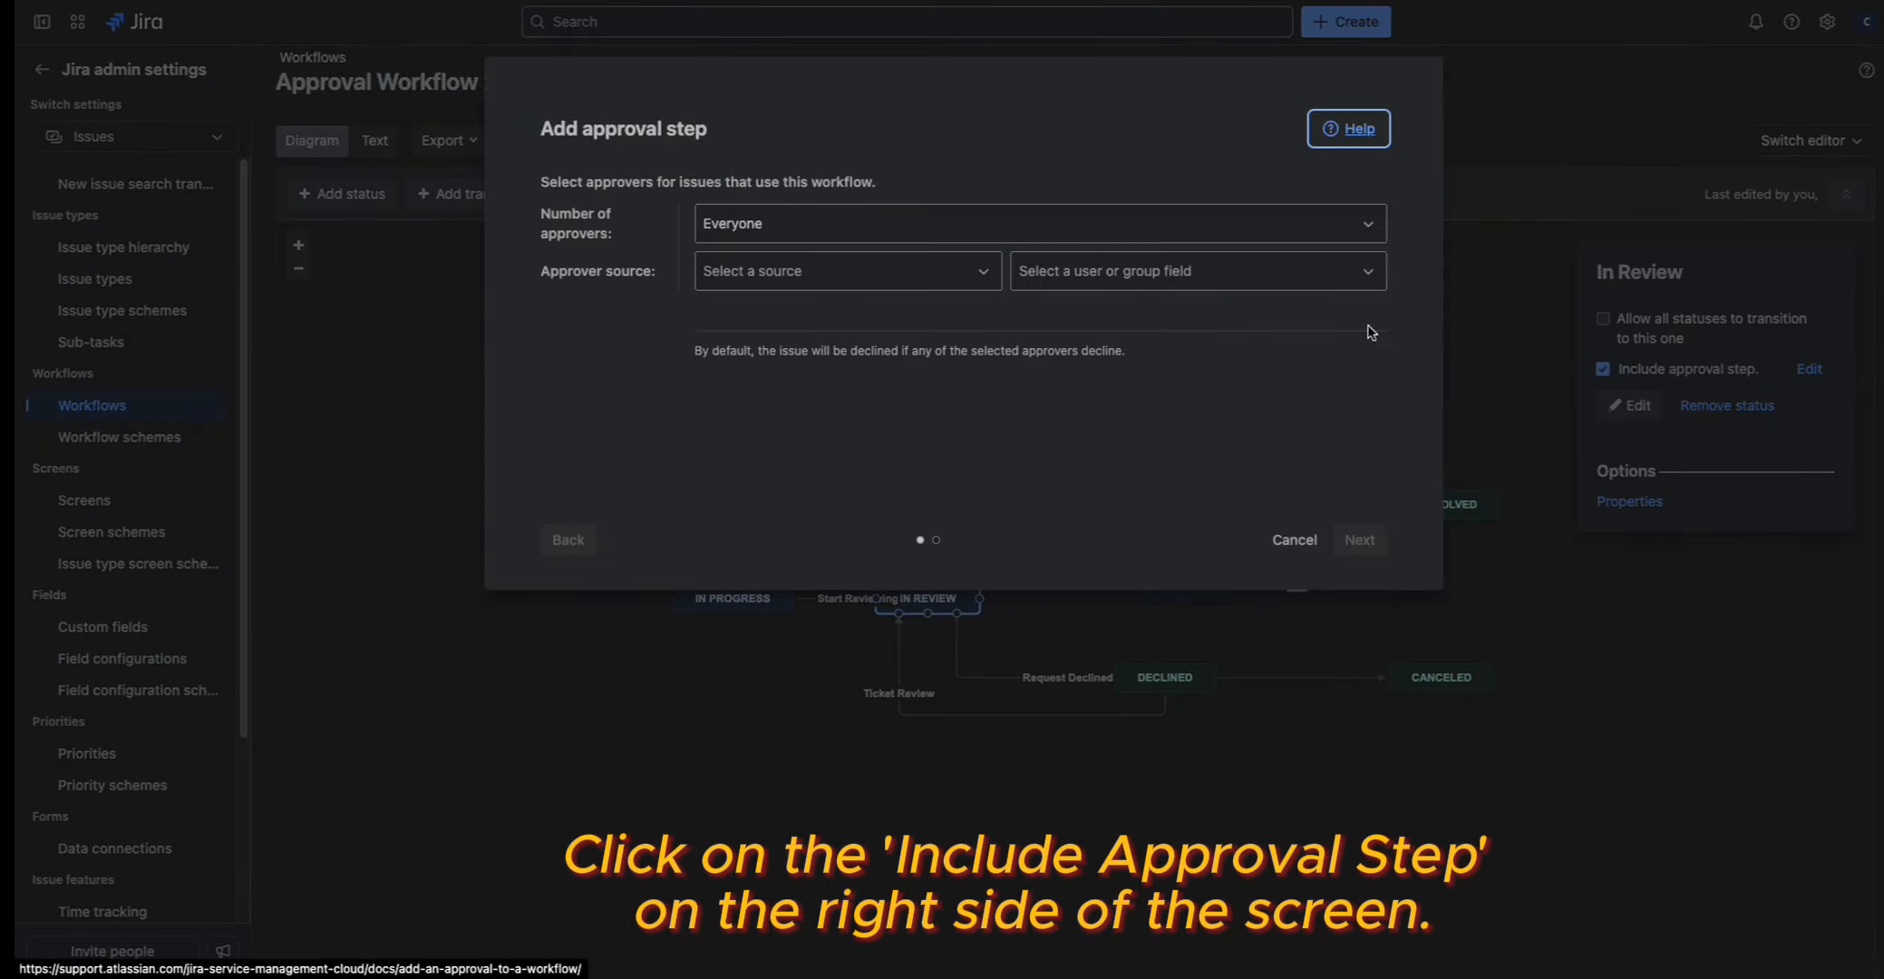
left_click(1025, 232)
left_click(843, 287)
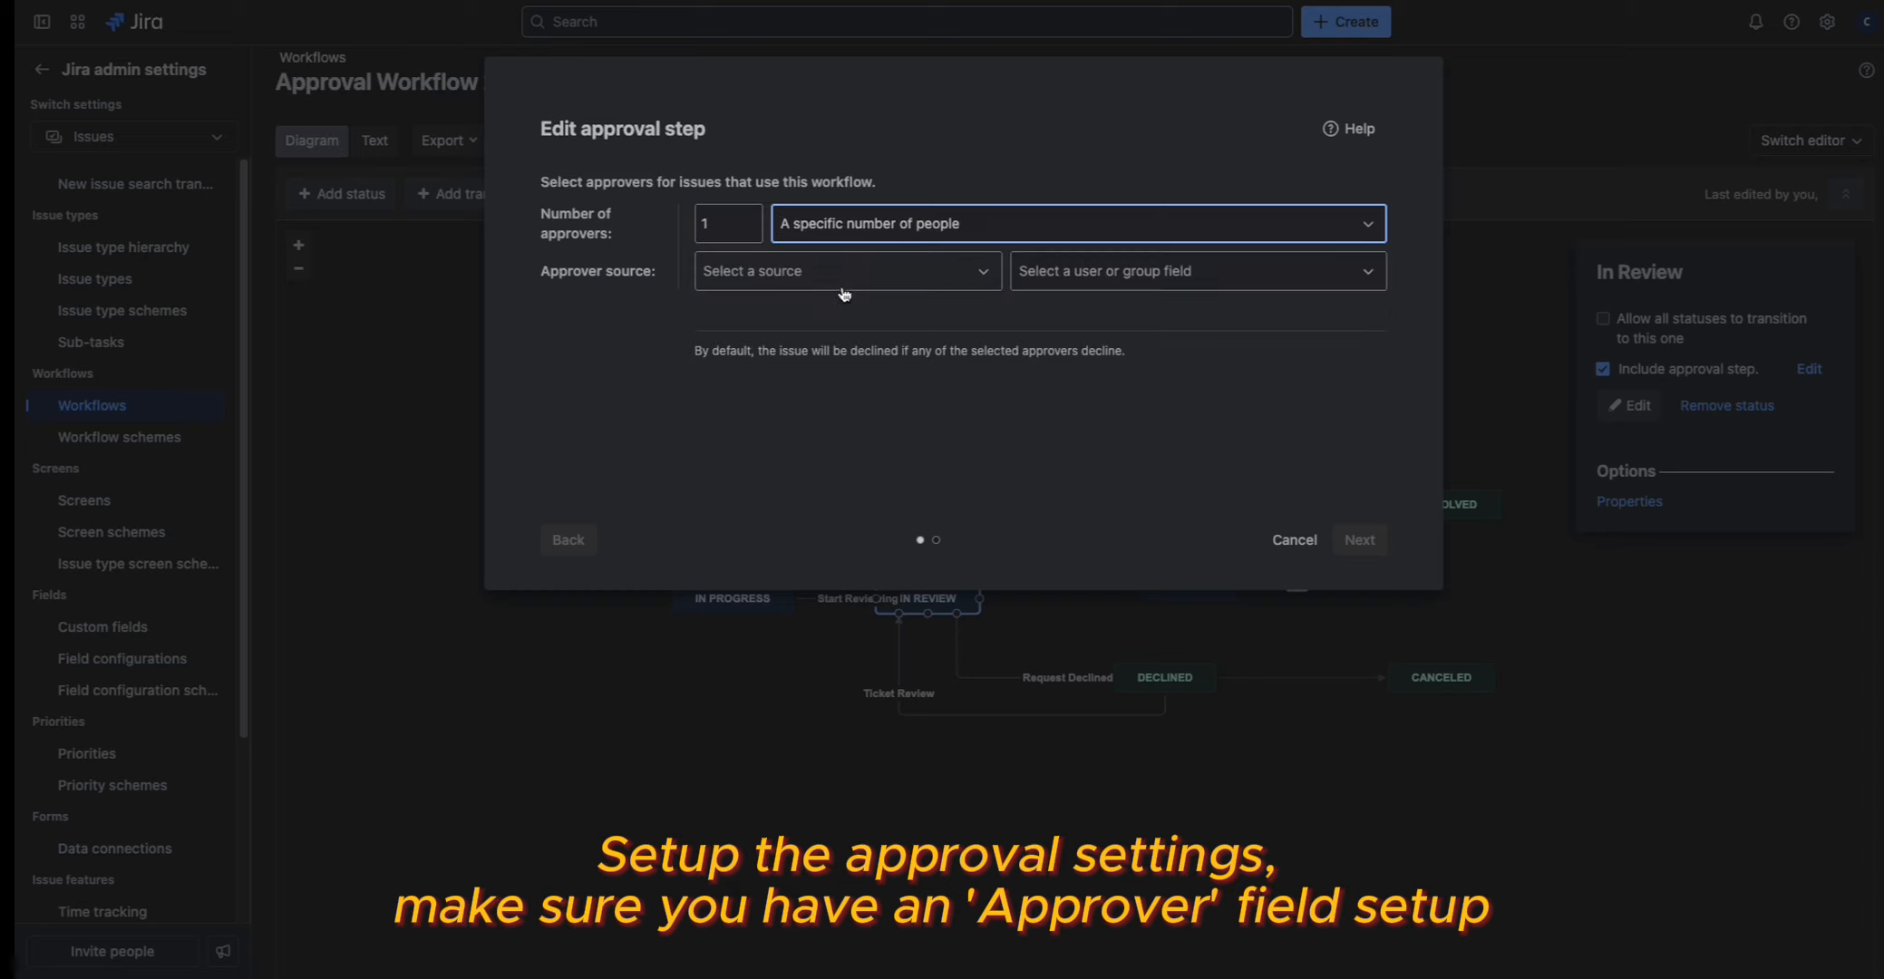
left_click(749, 220)
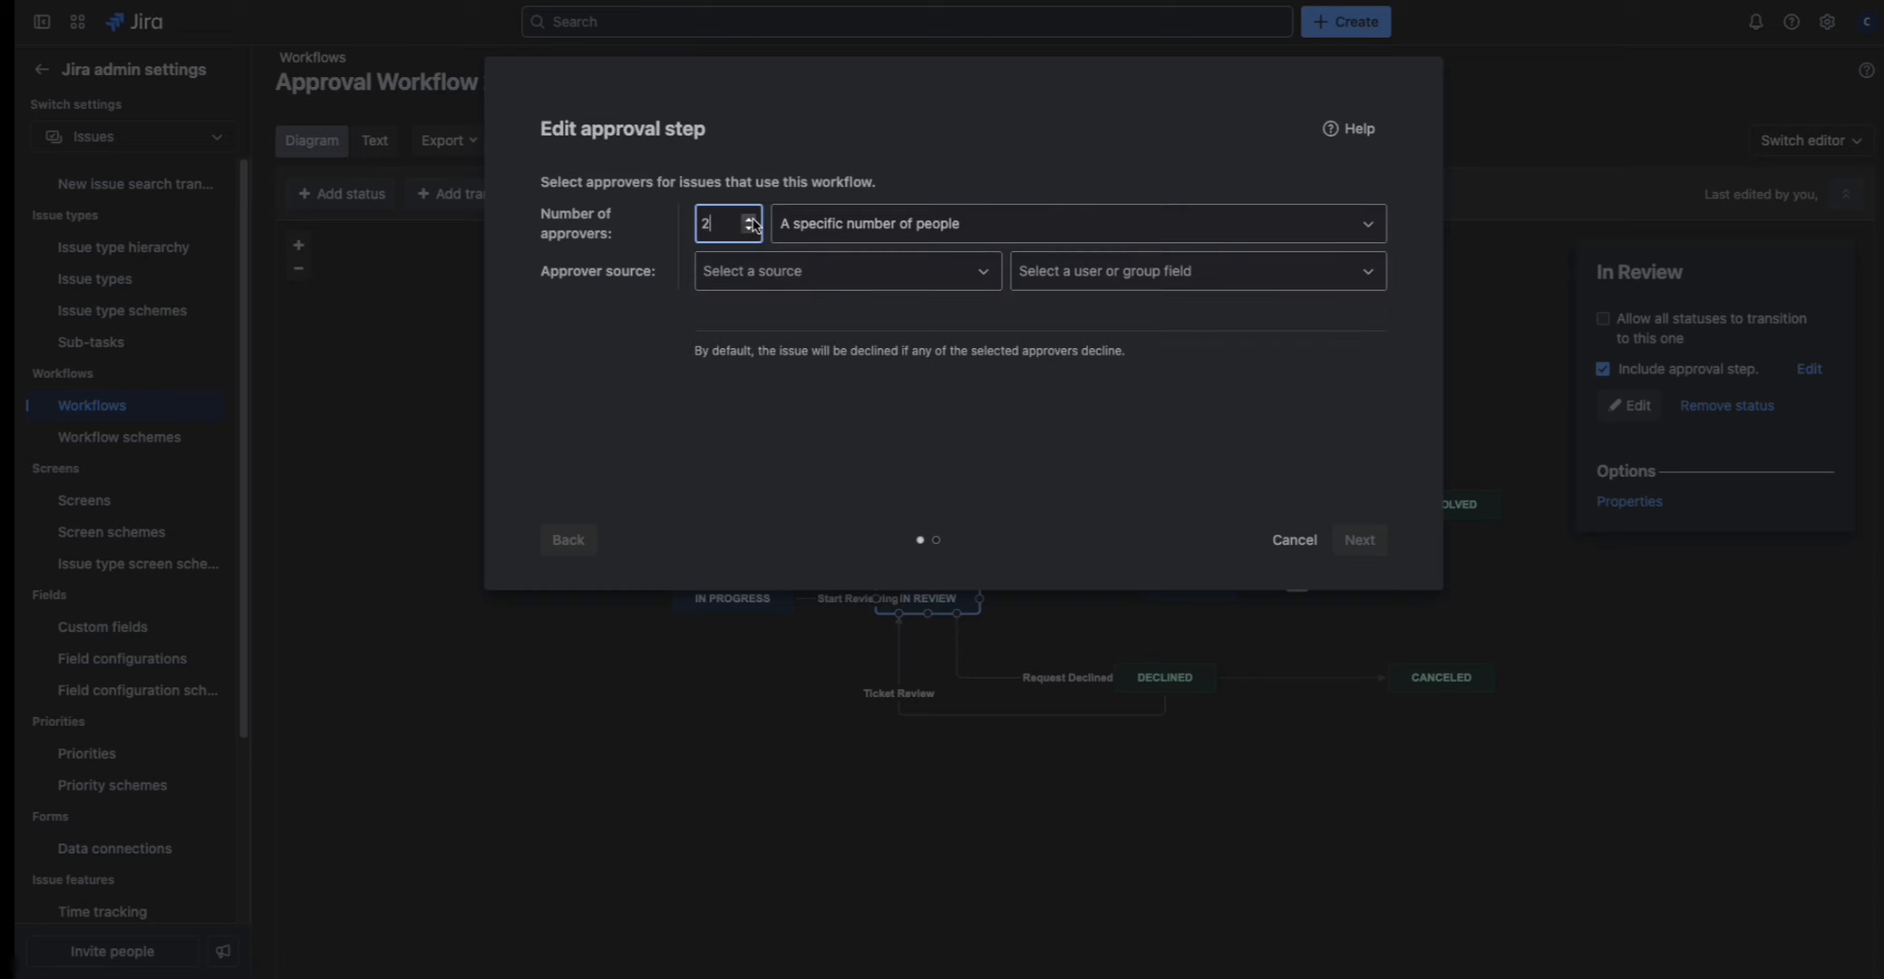
Step: Set the approver source to the Jira field Approvers and proceed to the approval step's transition settings
left_click(803, 278)
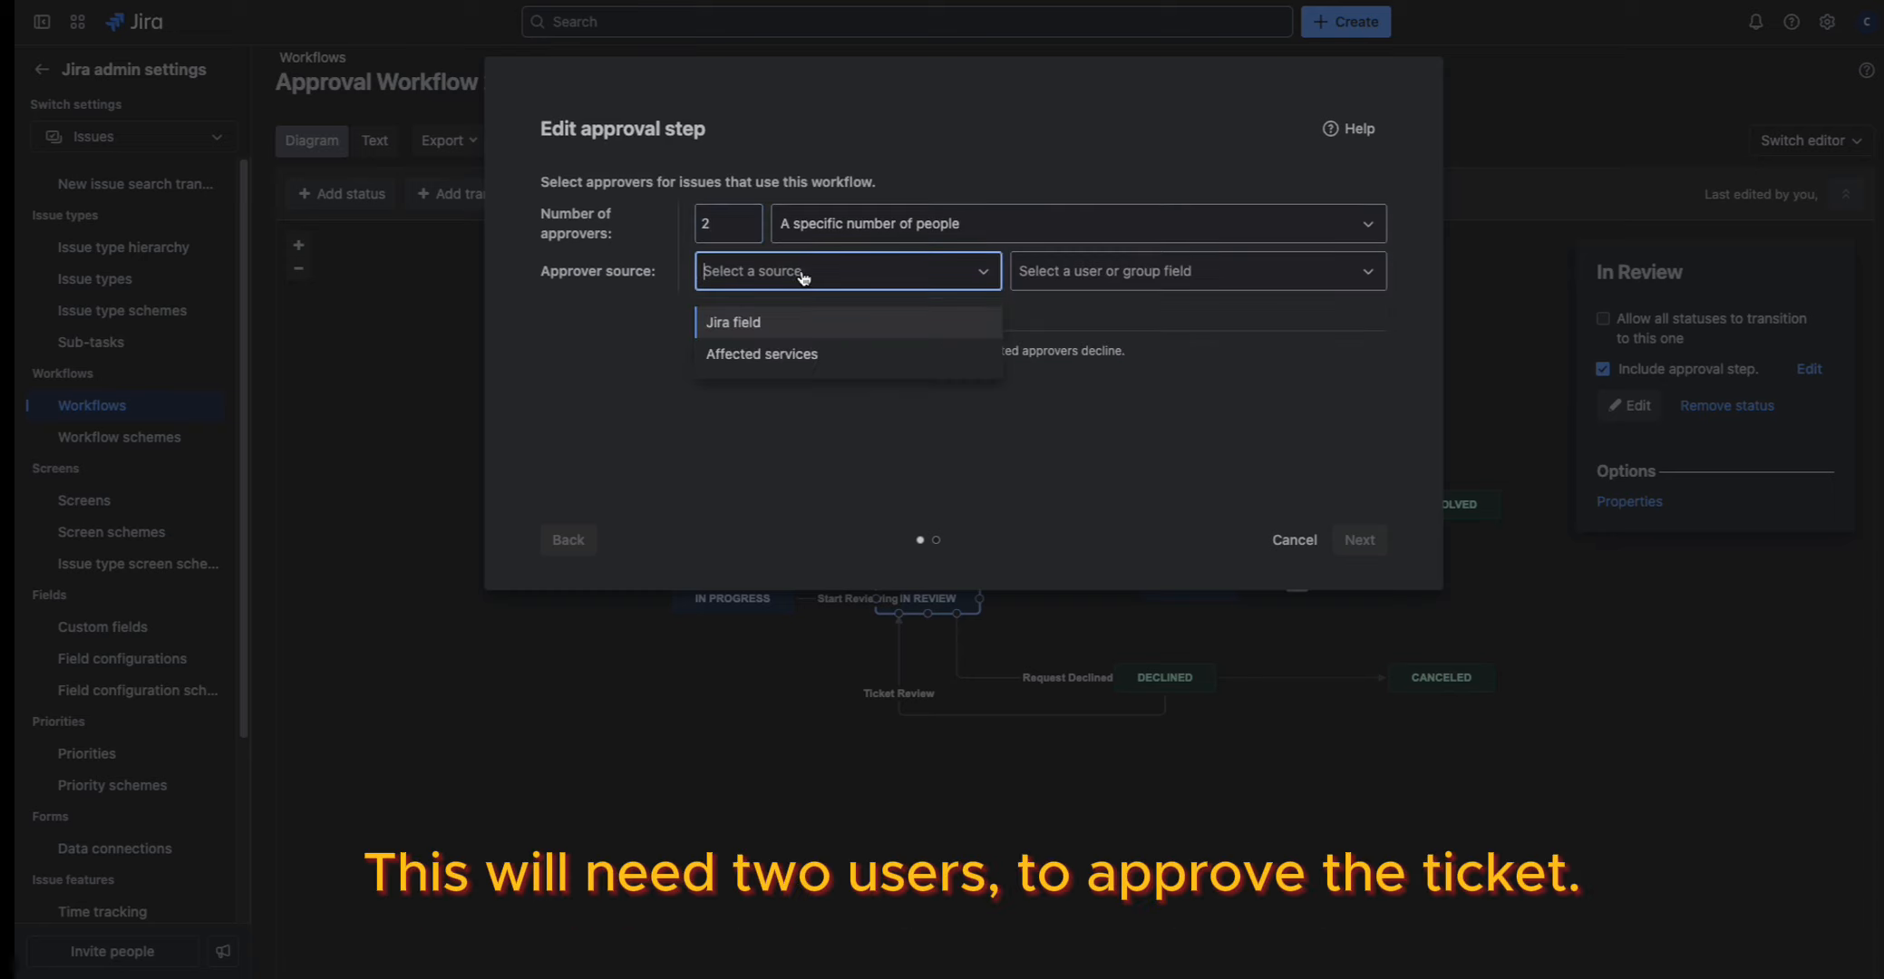
left_click(794, 325)
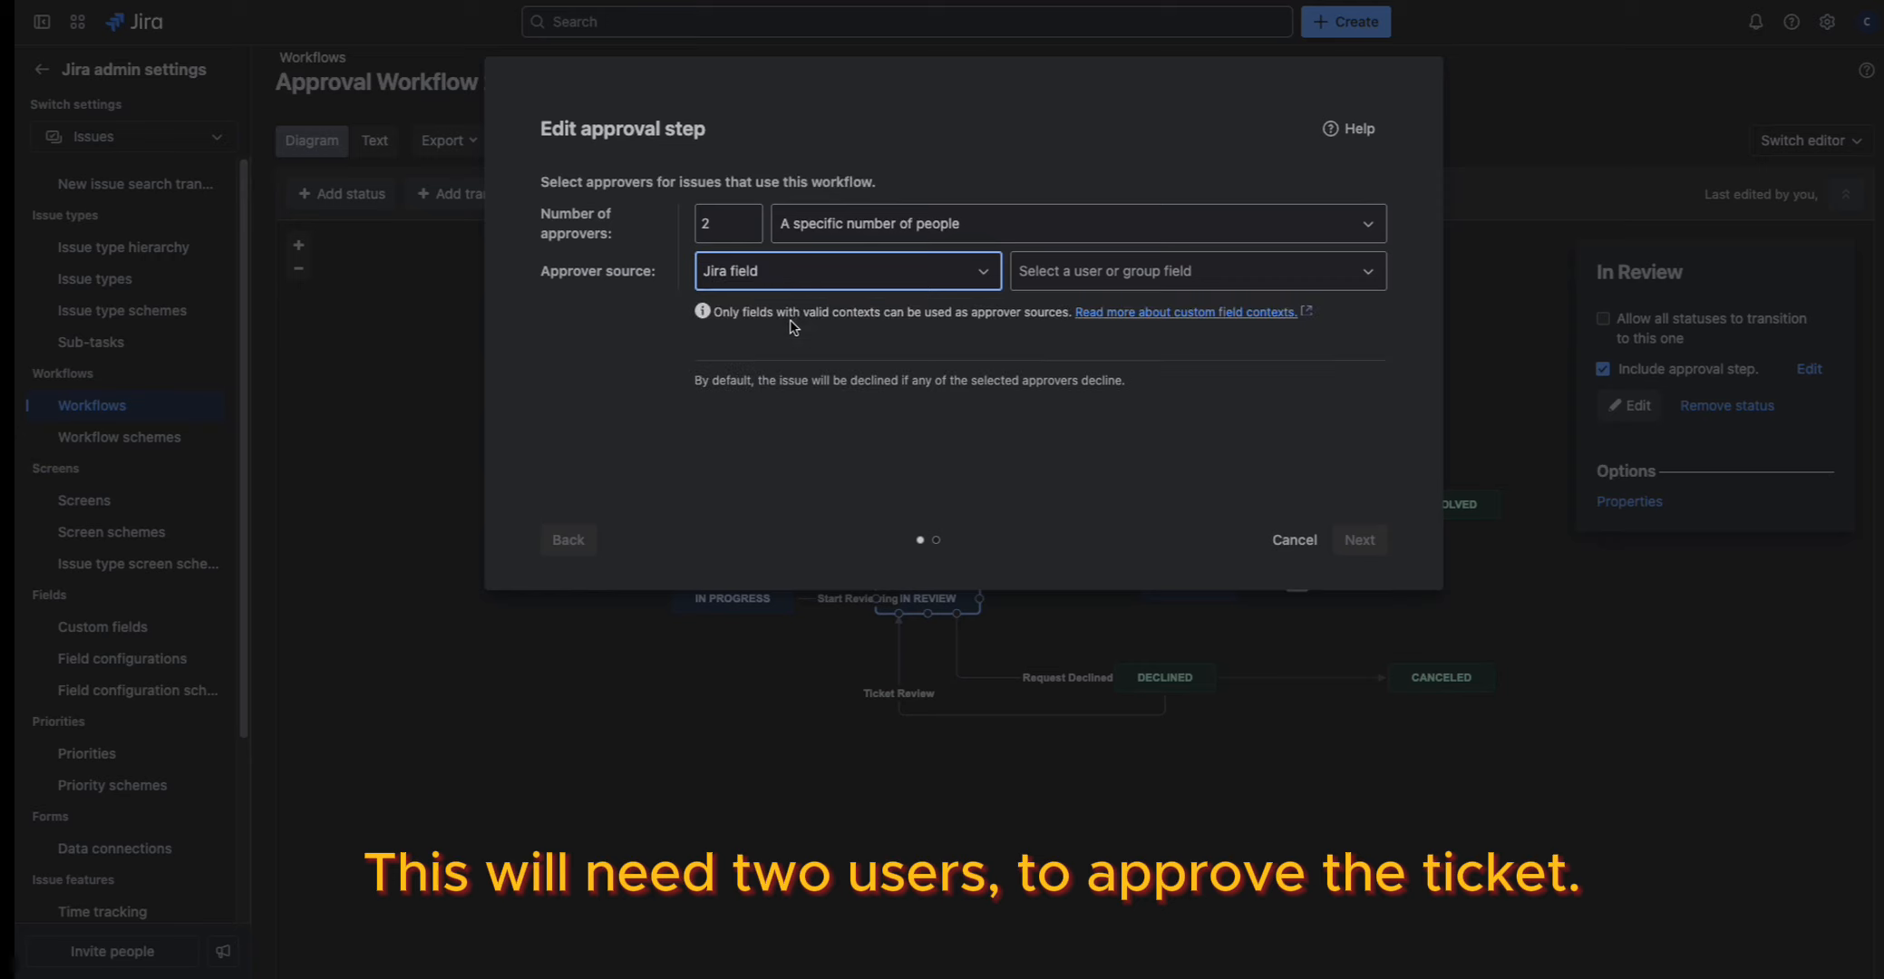
left_click(1304, 272)
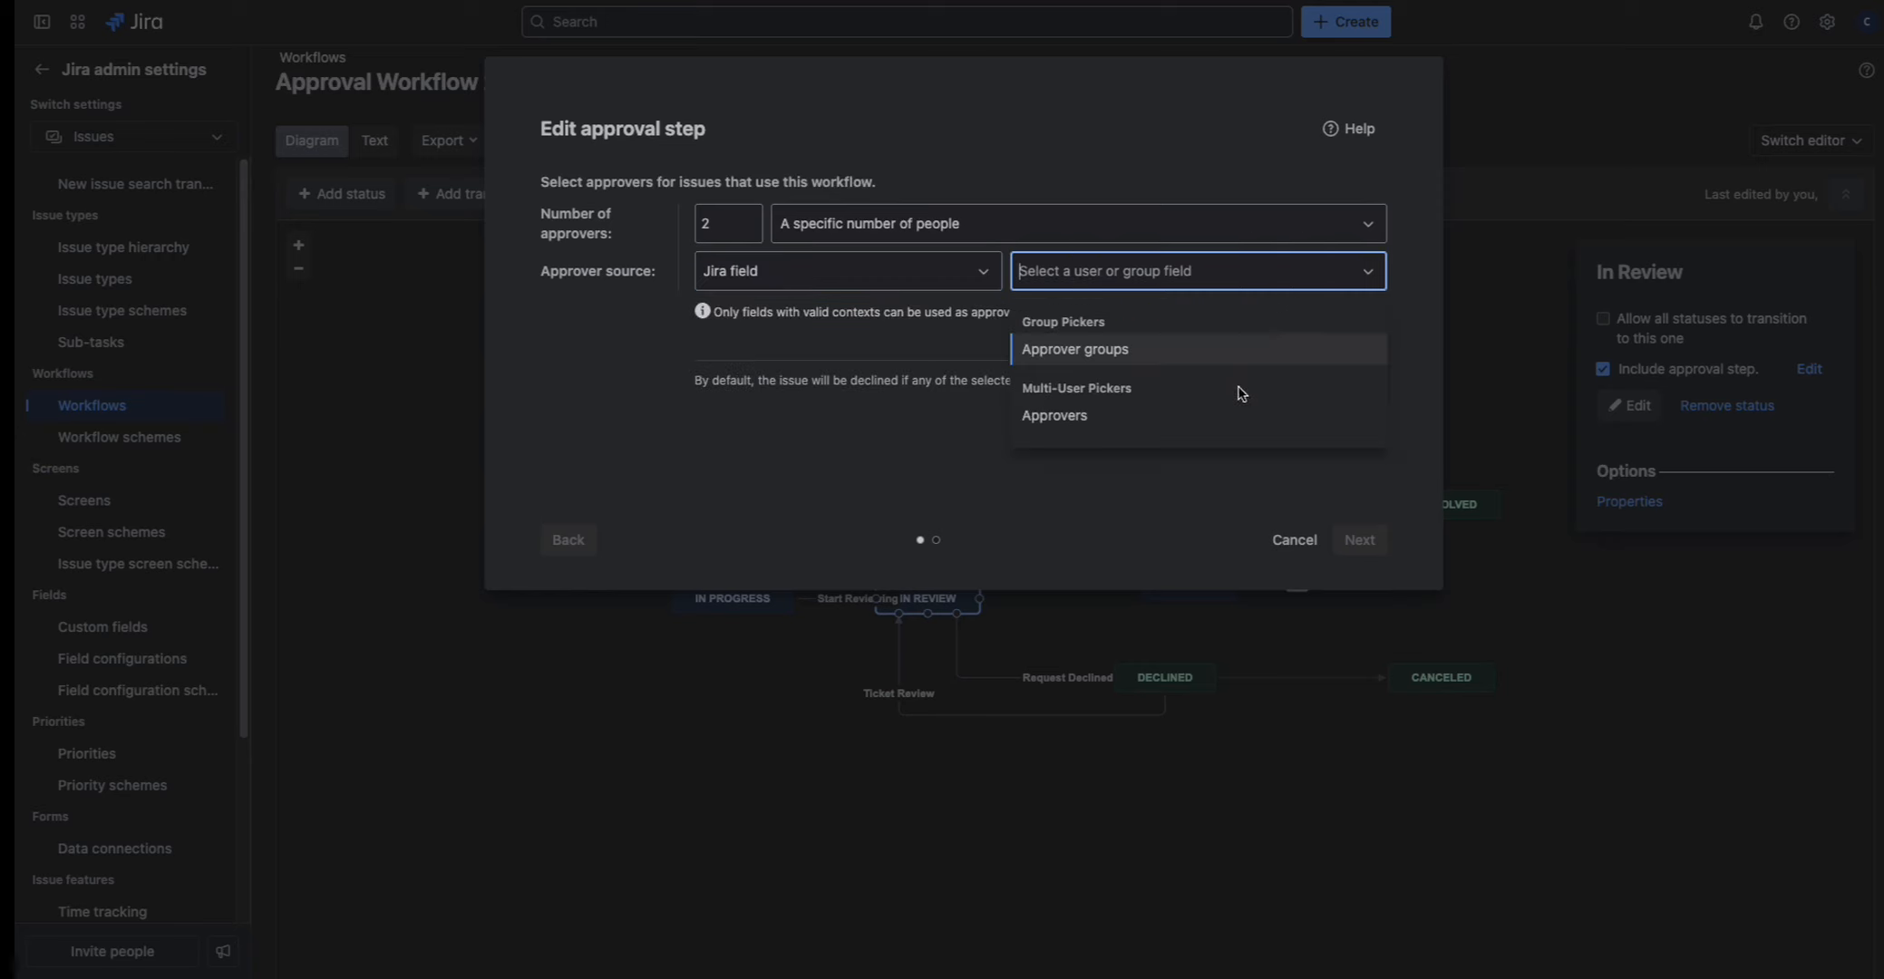
left_click(1205, 424)
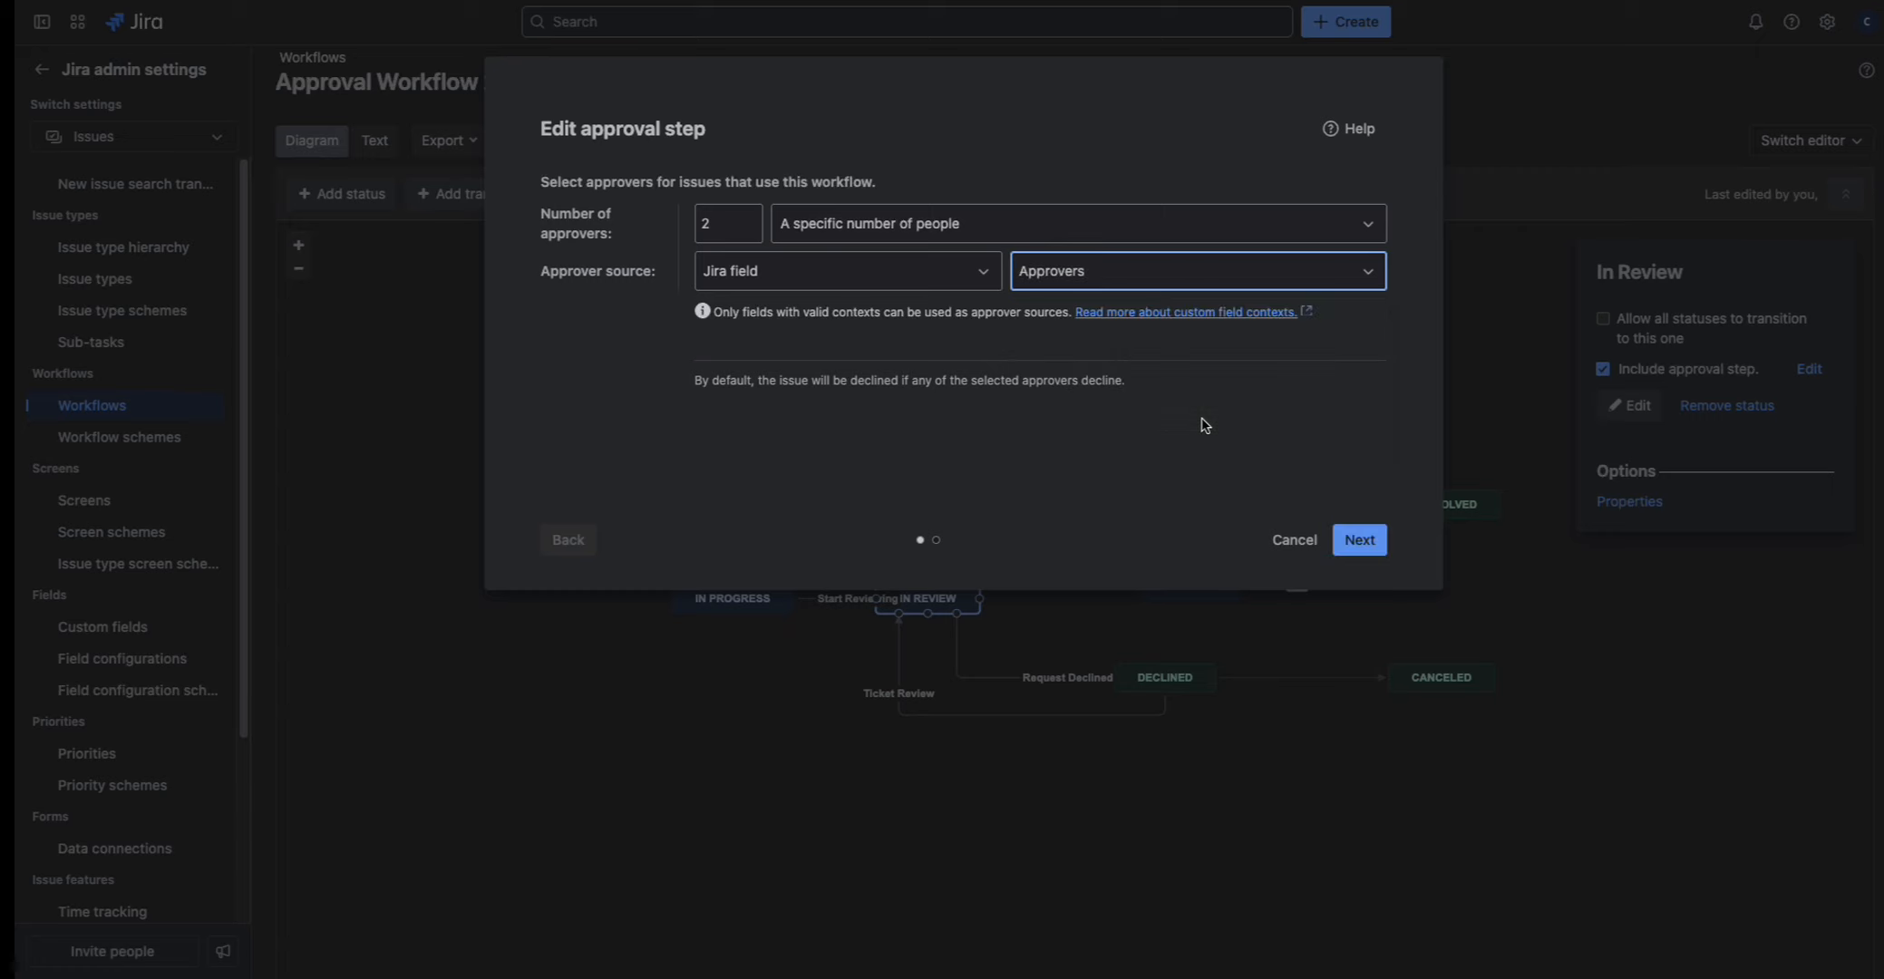
left_click(1379, 544)
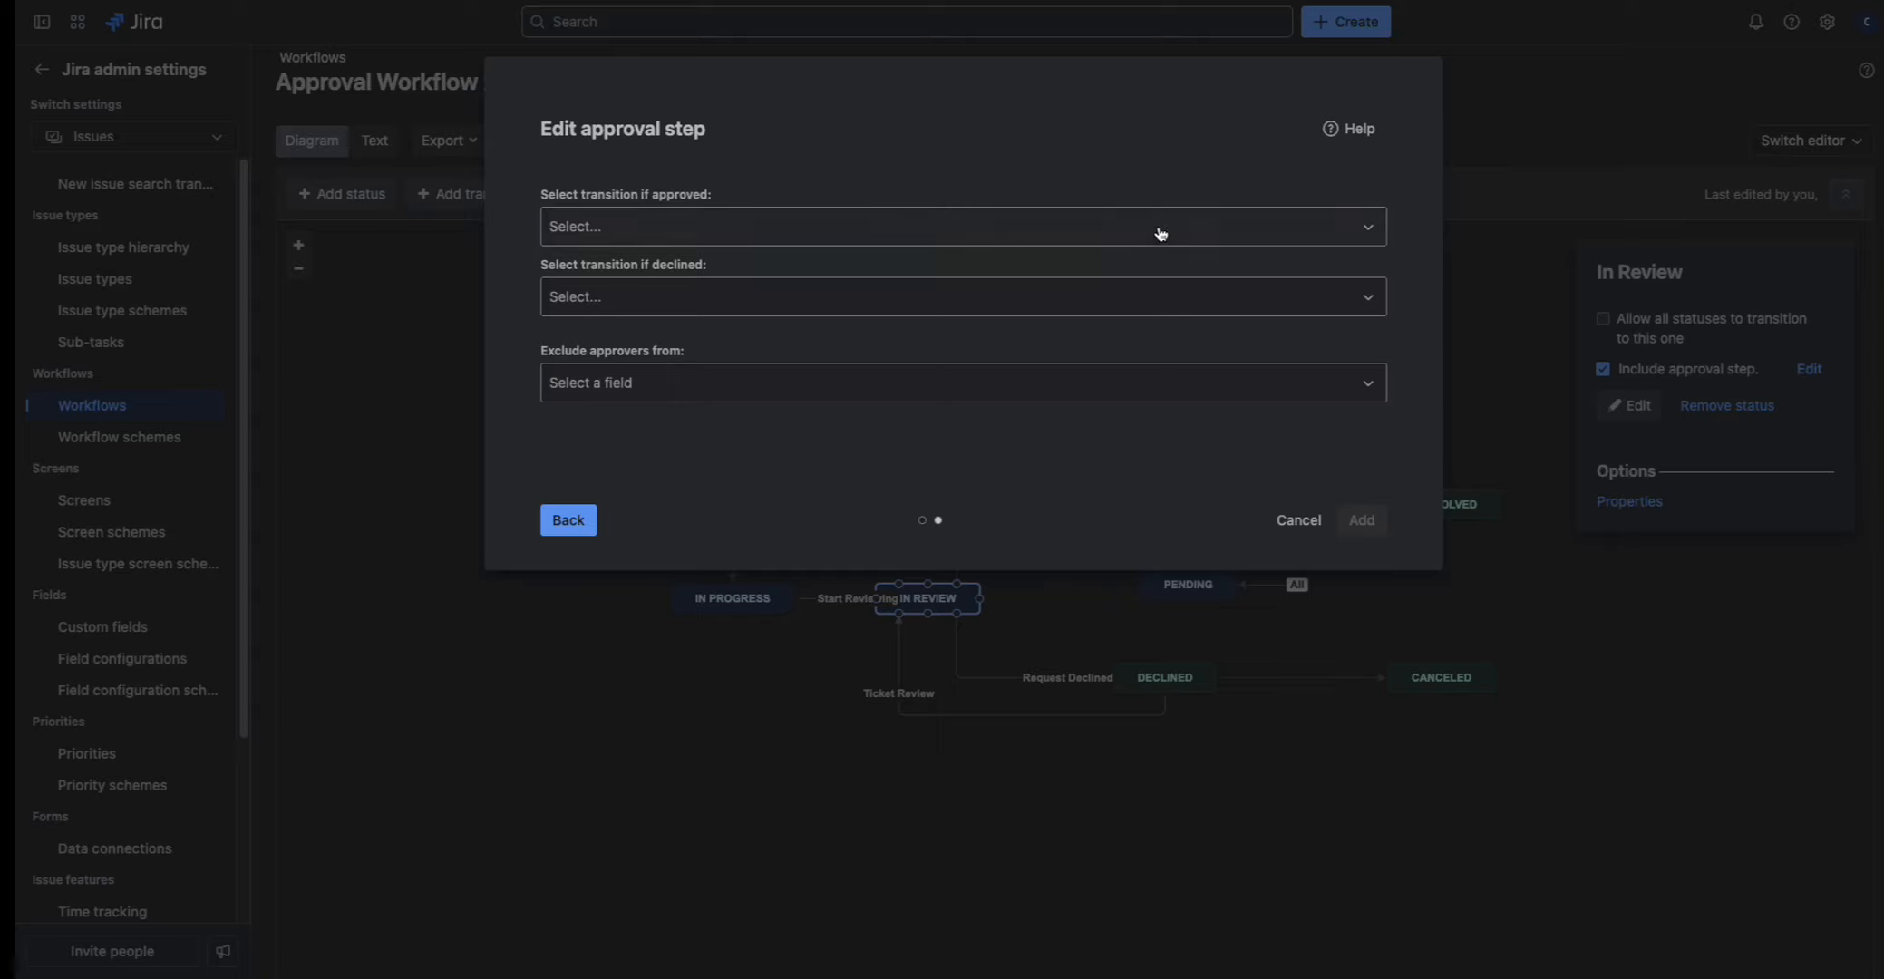
Step: Add the approval step with Request Approved as the approved transition, Request Declined as the declined transition, and Reporter excluded from approvers
left_click(1161, 234)
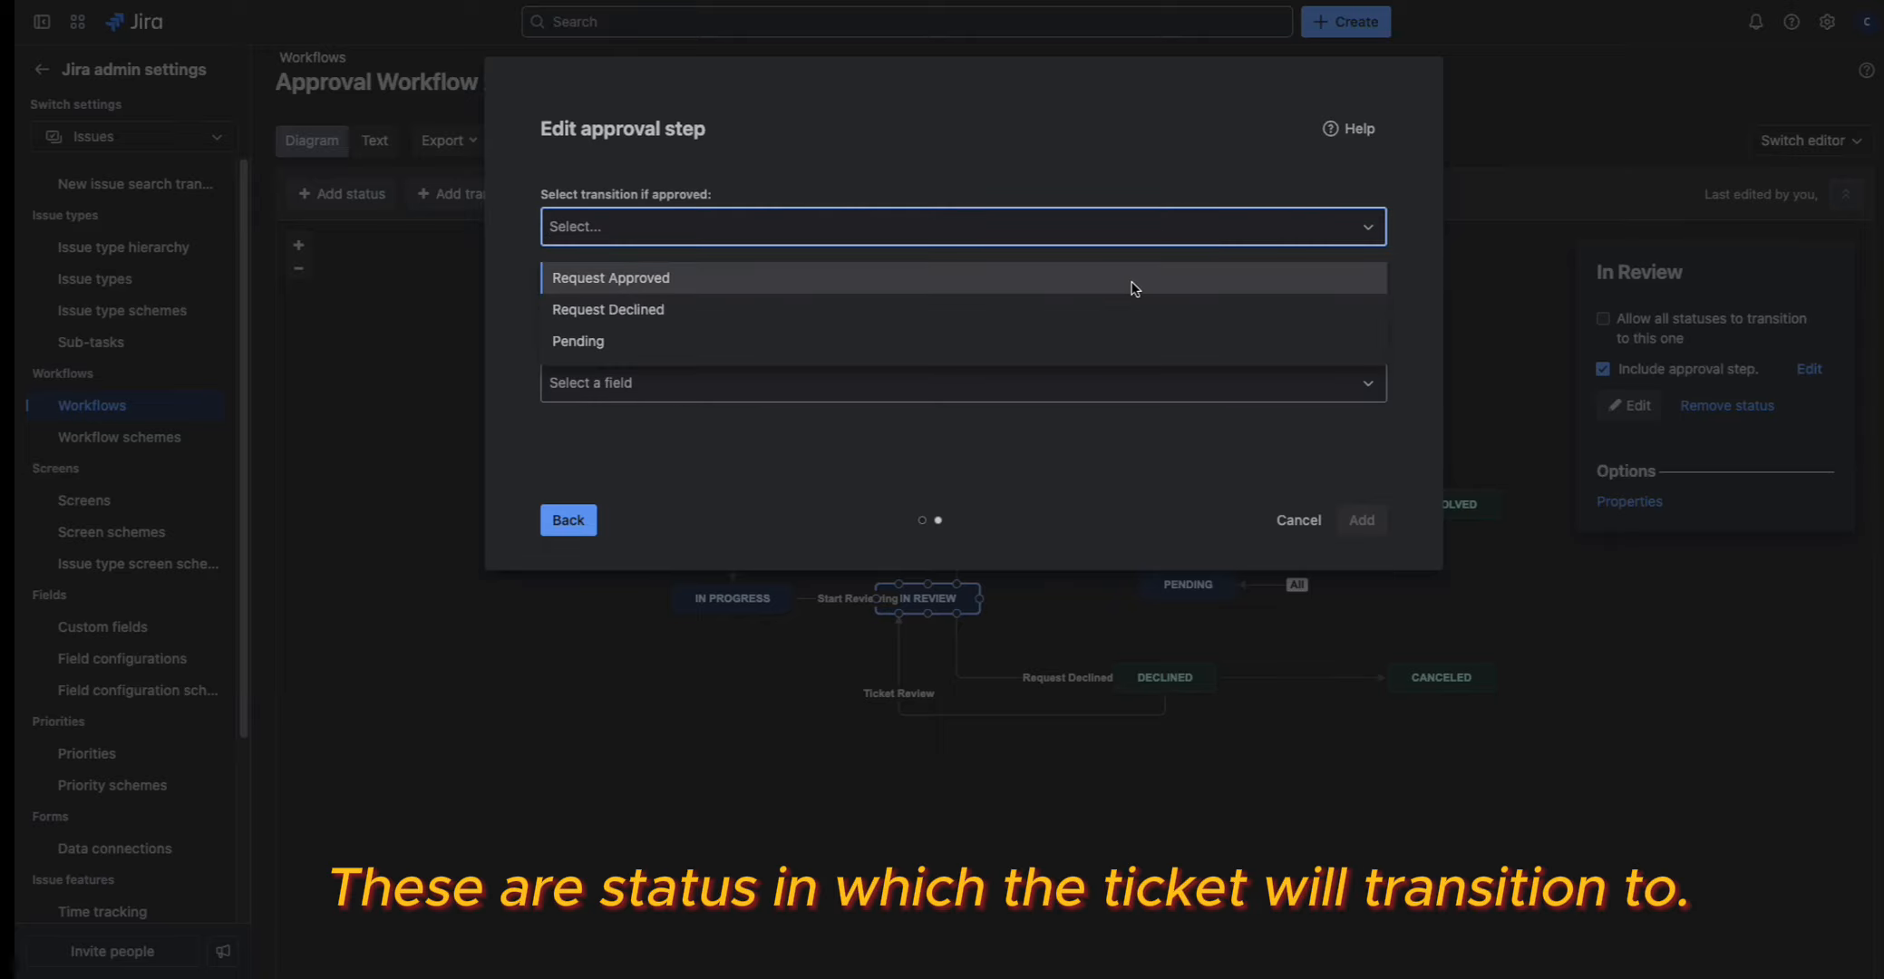
left_click(1131, 281)
left_click(1129, 299)
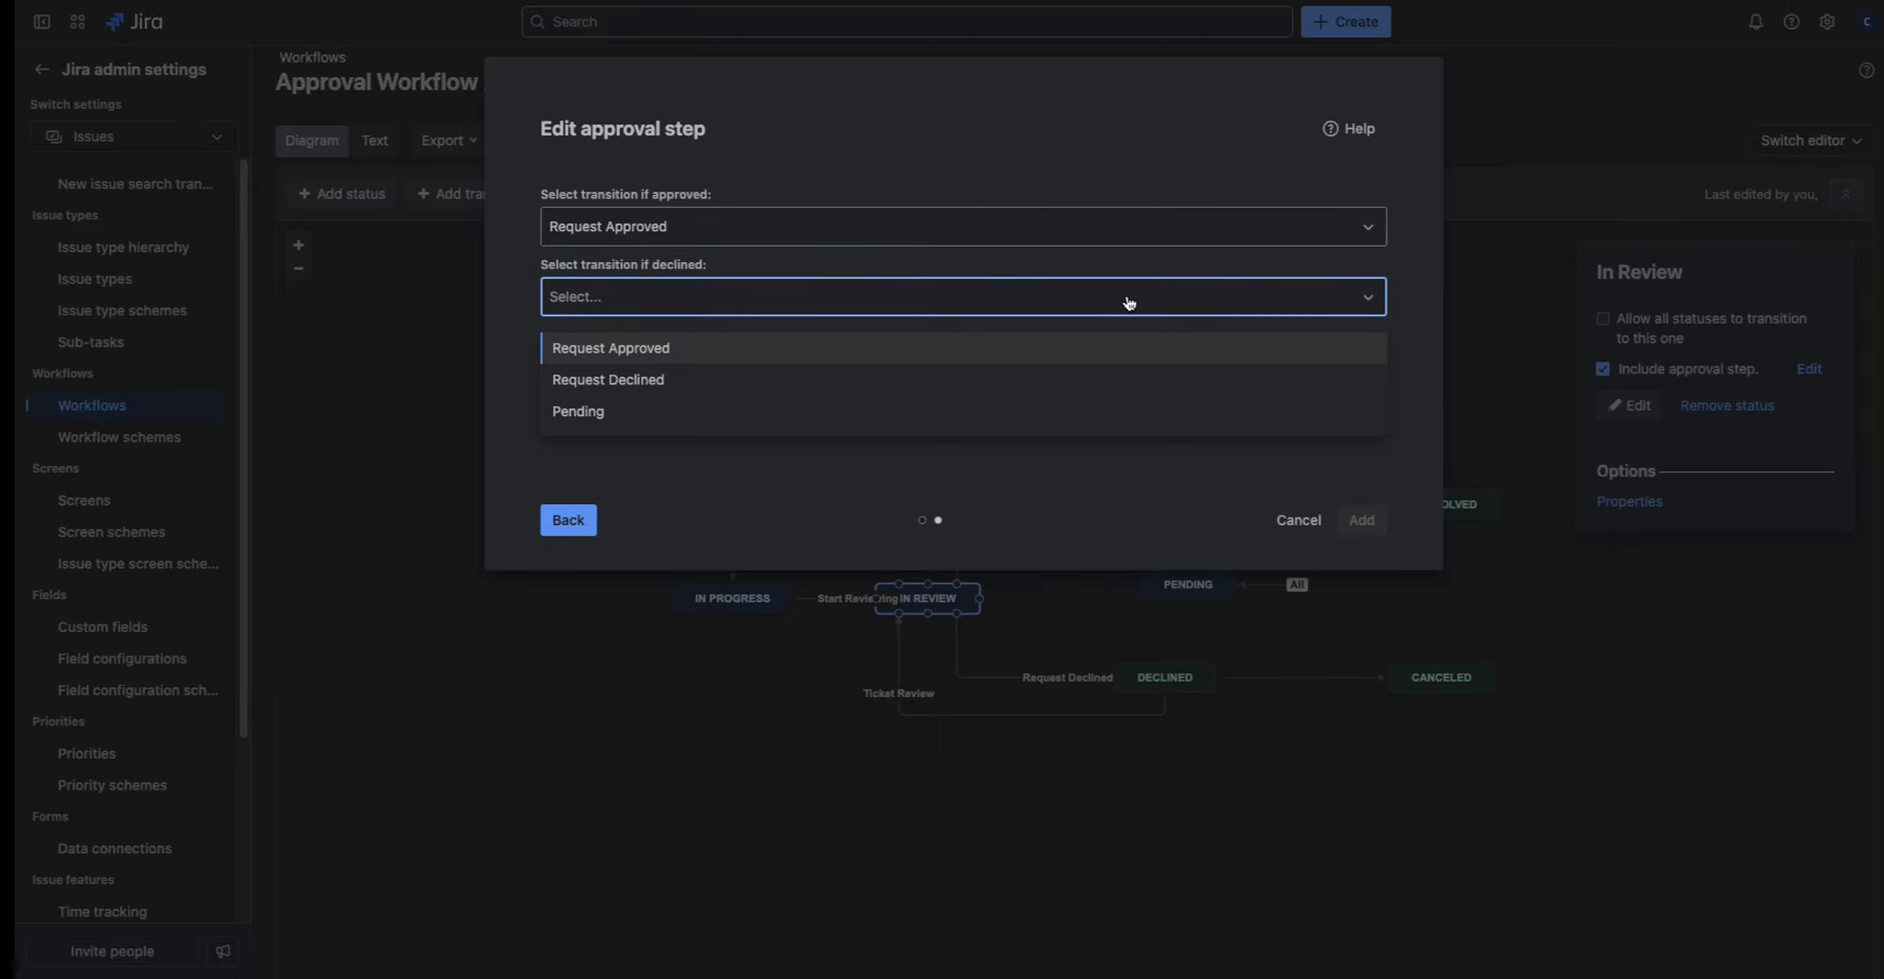
left_click(1105, 379)
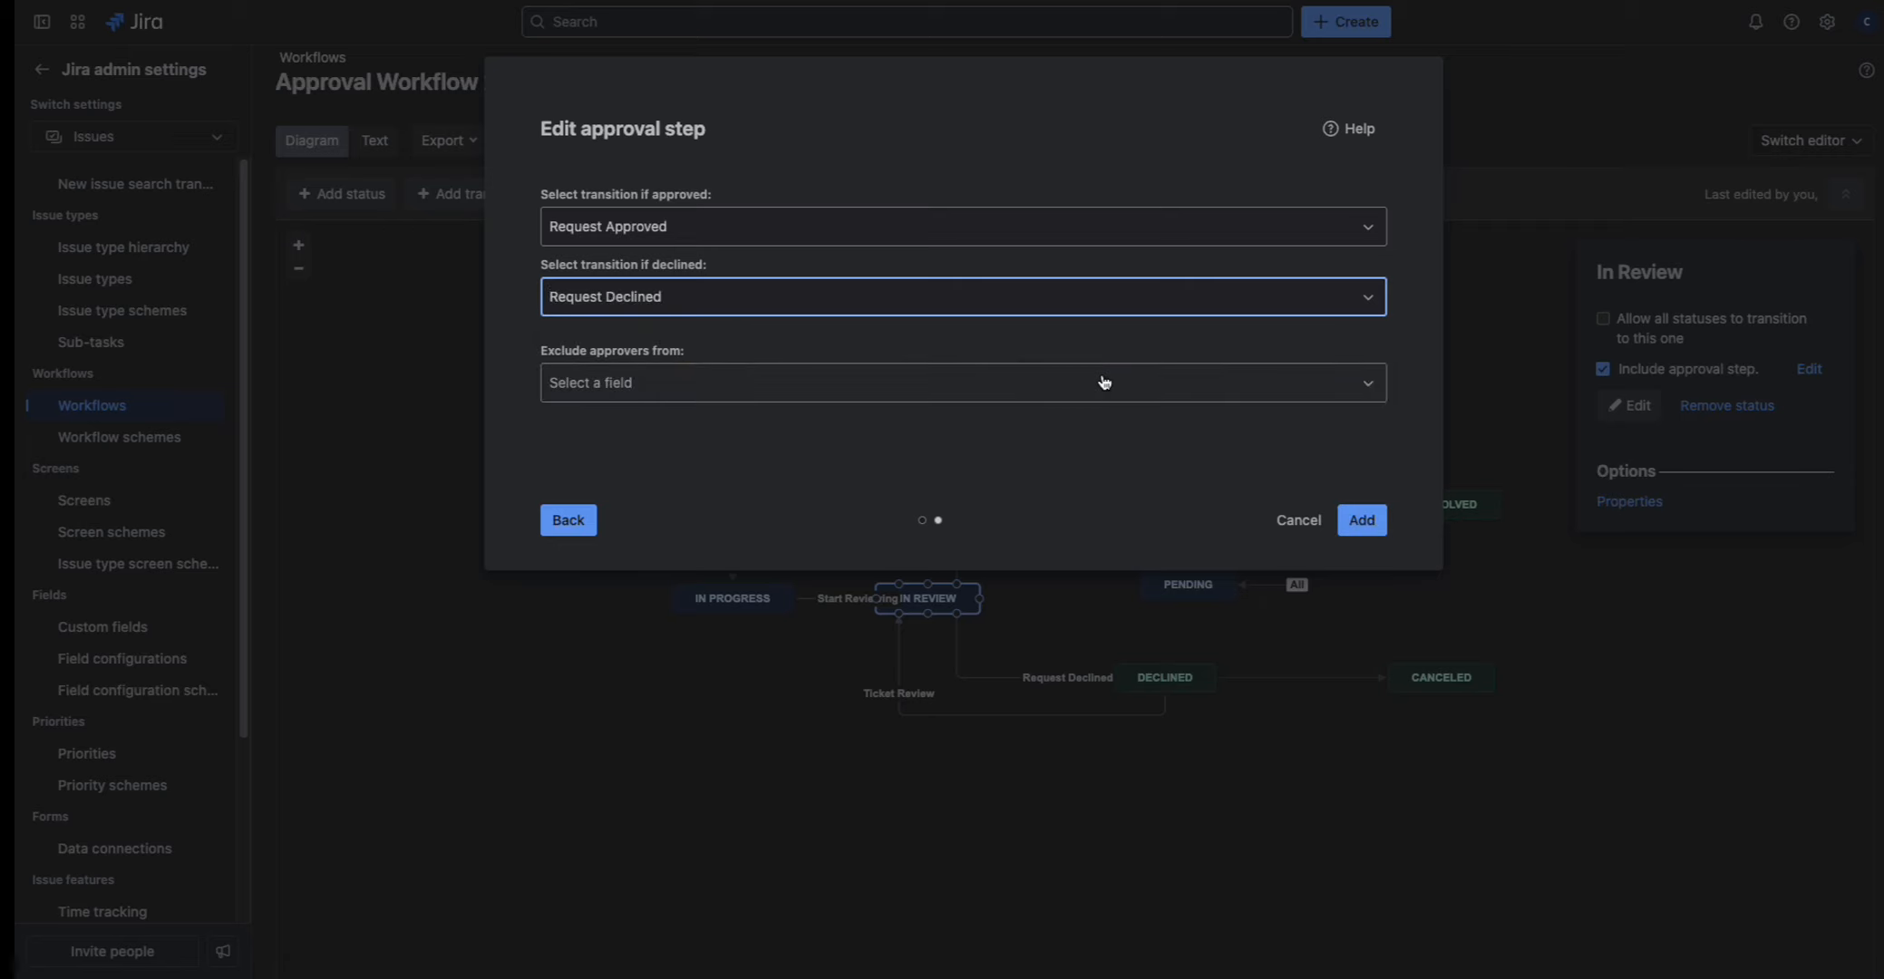
left_click(1097, 391)
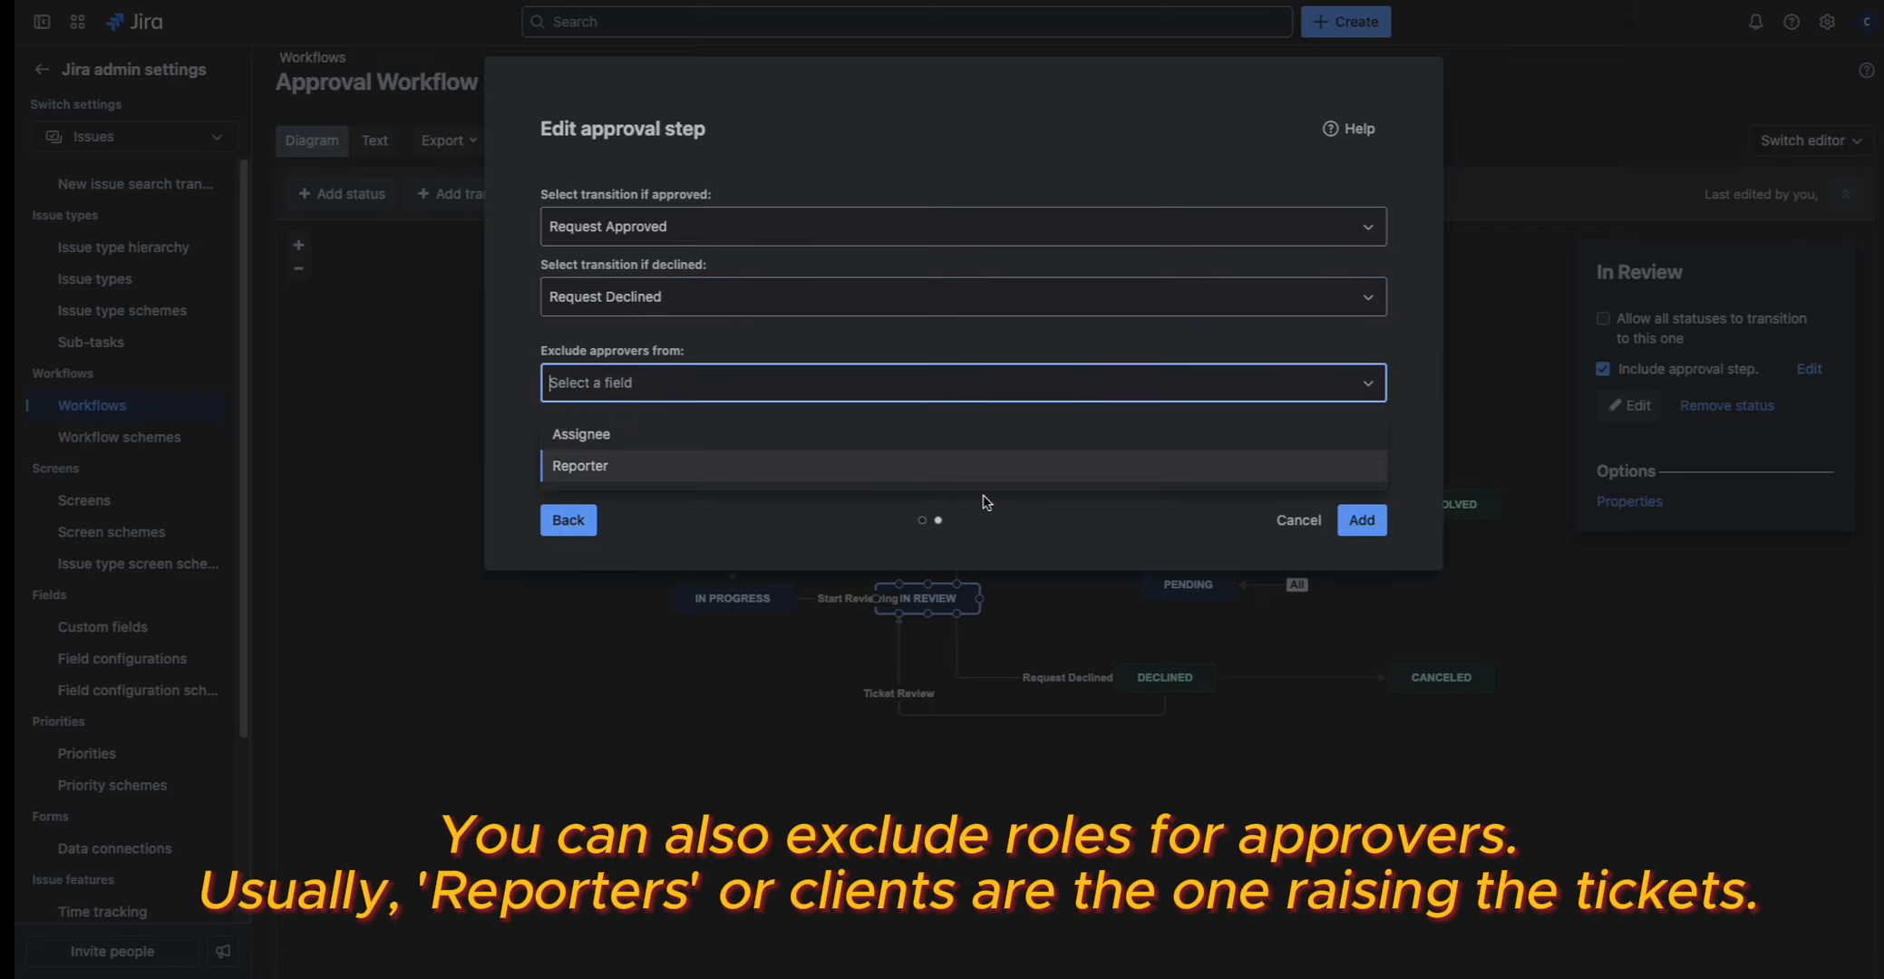
left_click(1373, 464)
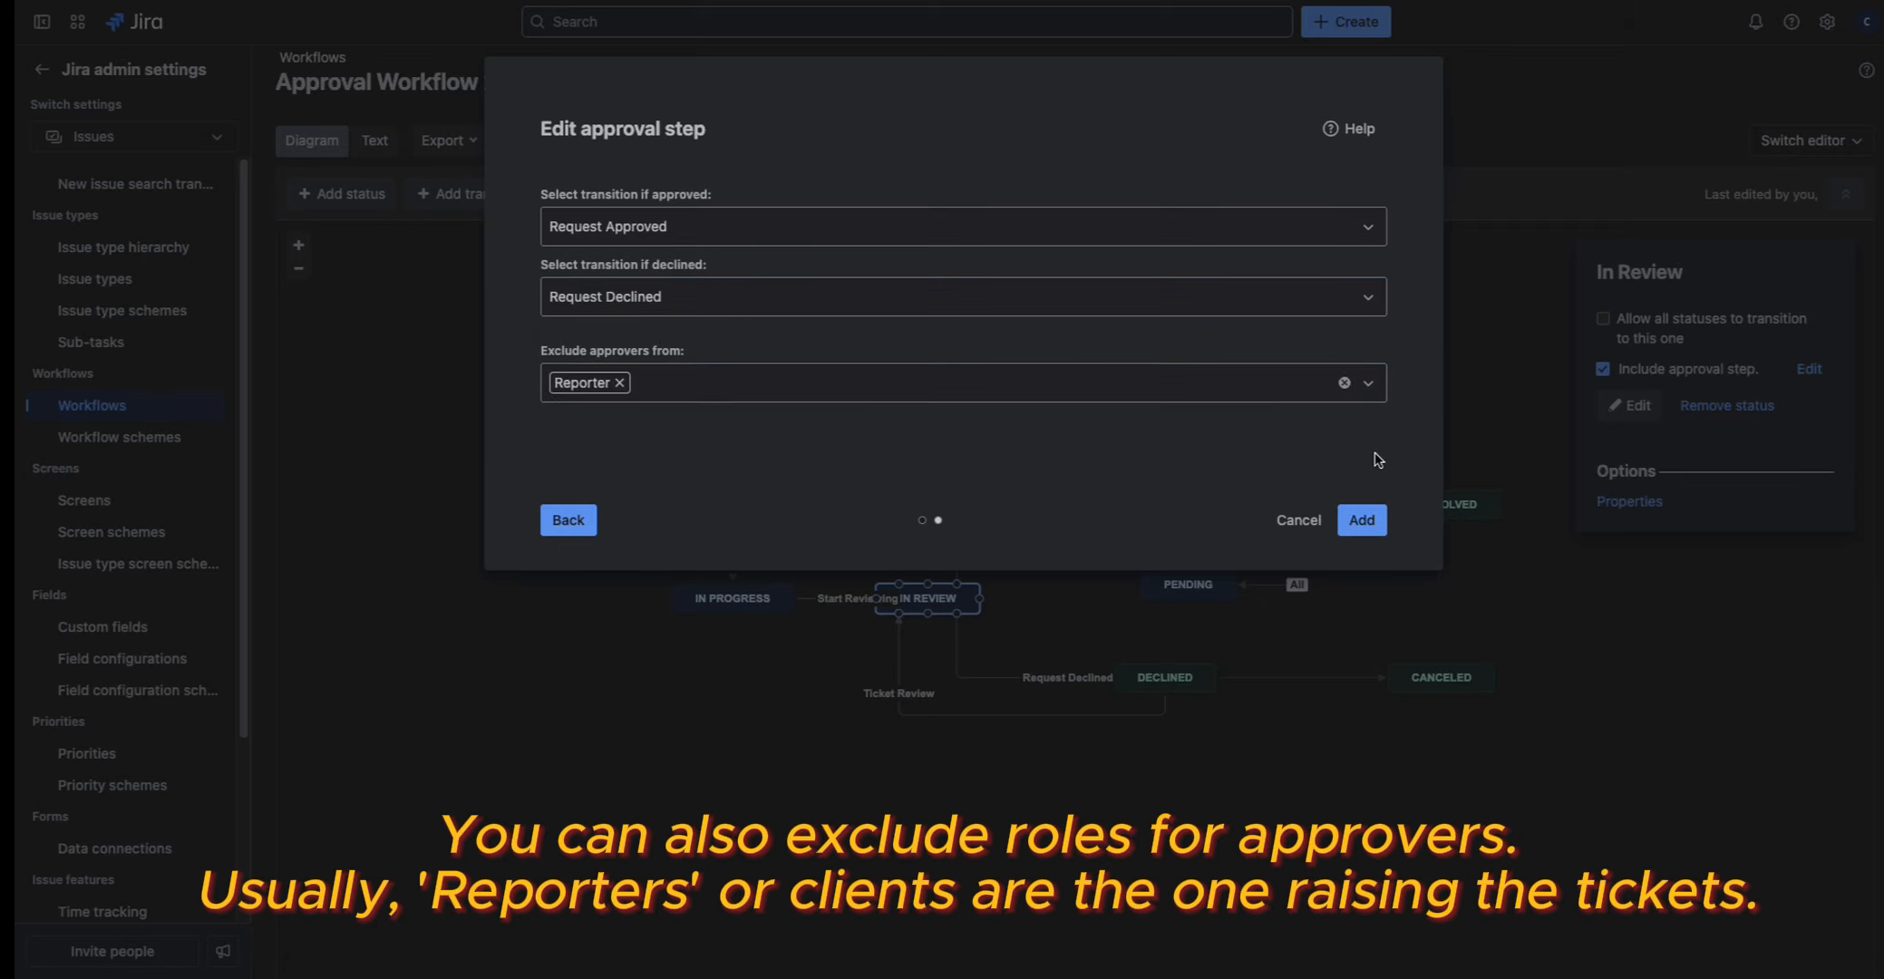
left_click(1374, 526)
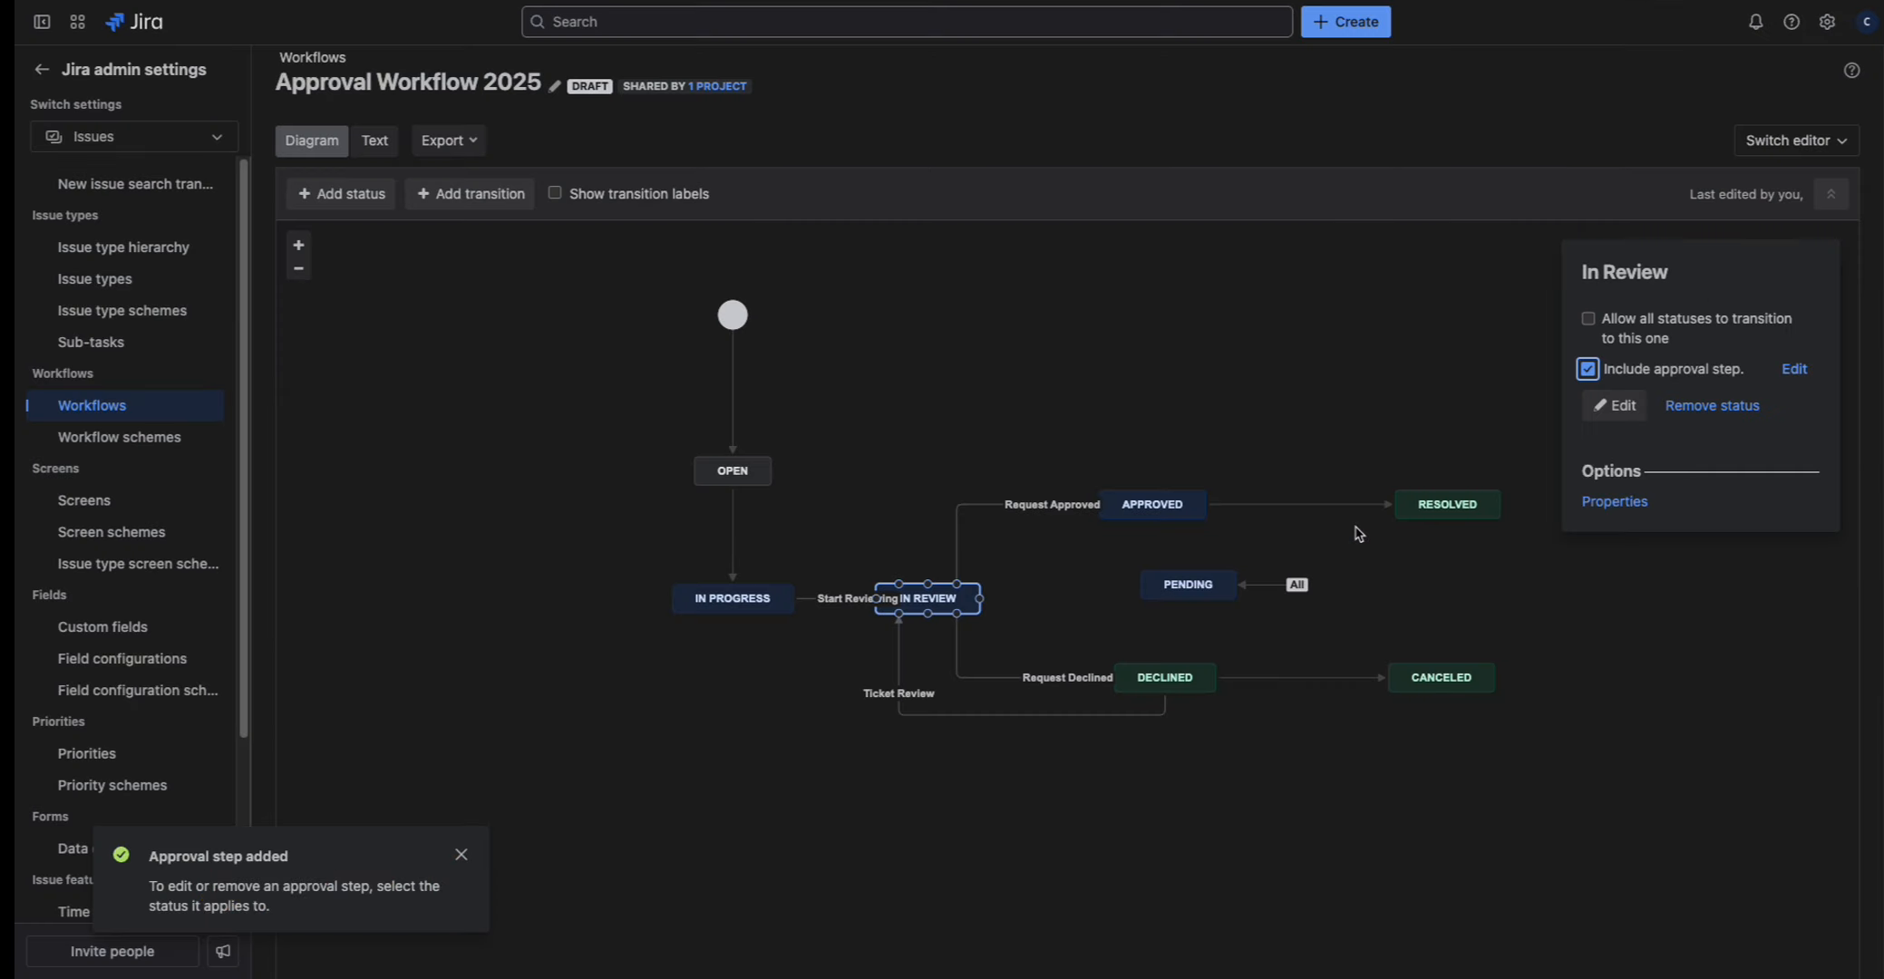
left_click(1152, 683)
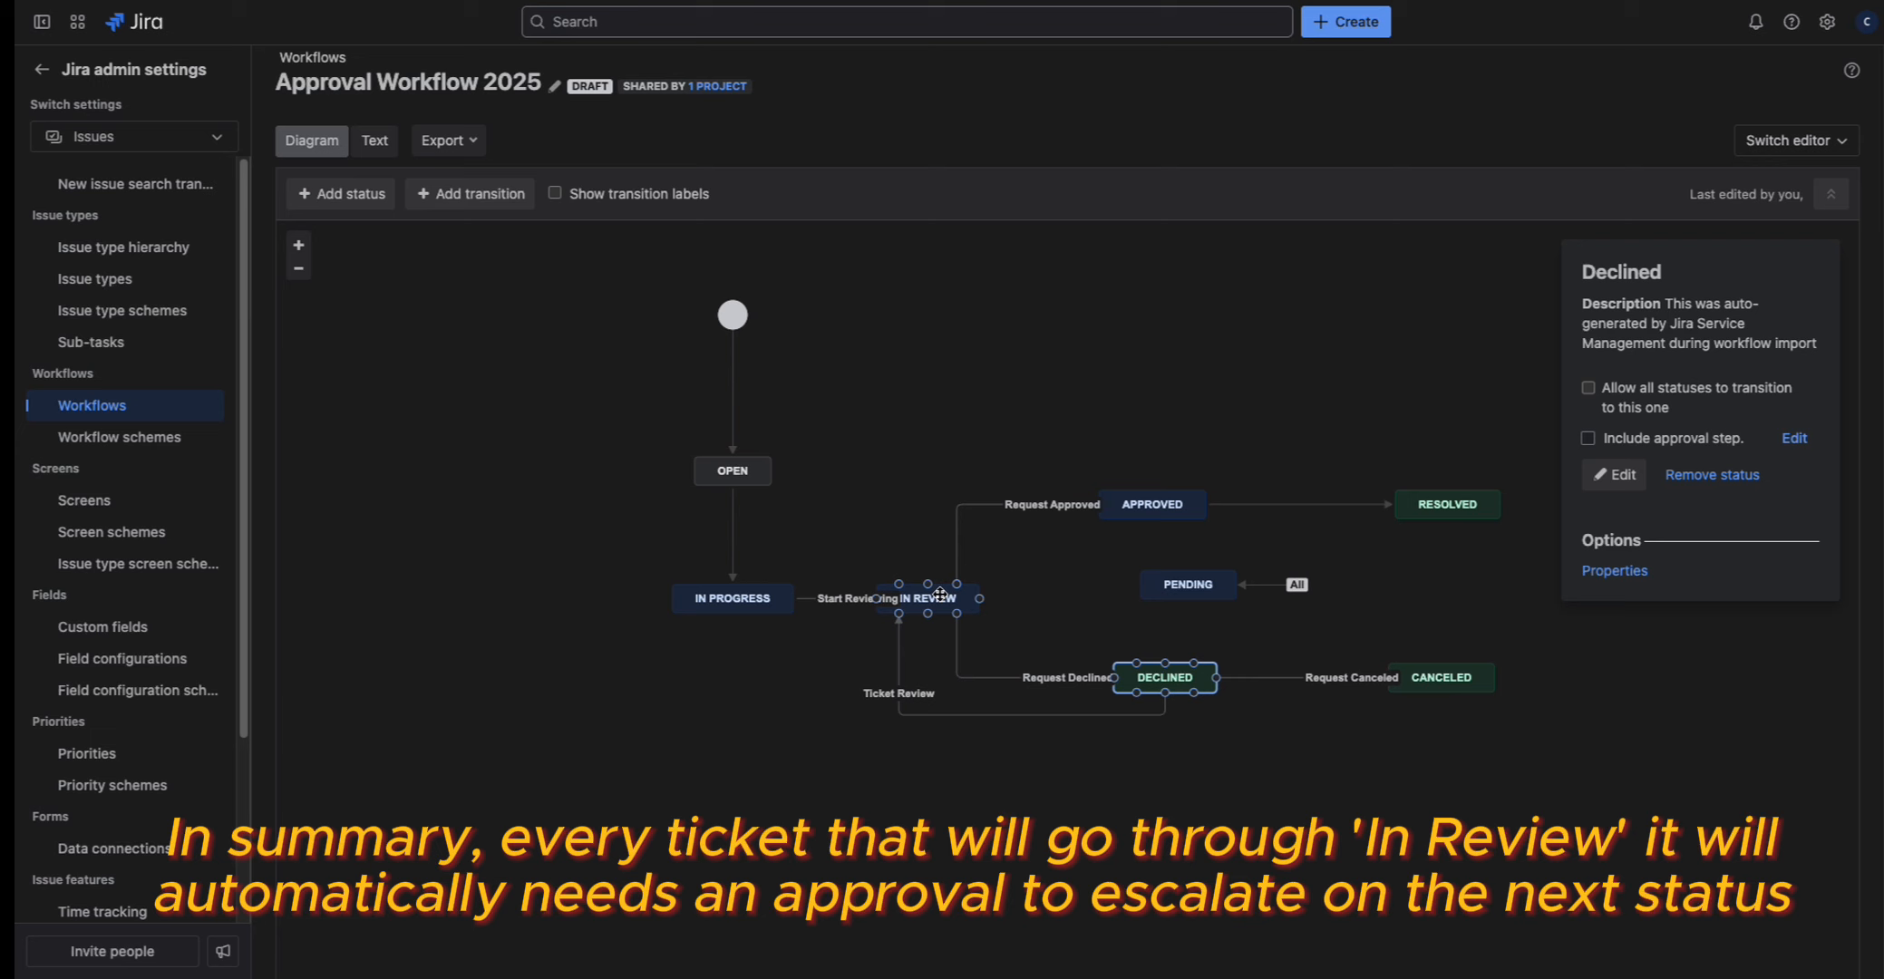
Step: Locate Approval Workflow 2025 among the inactive workflows and view its available actions
left_click(95, 410)
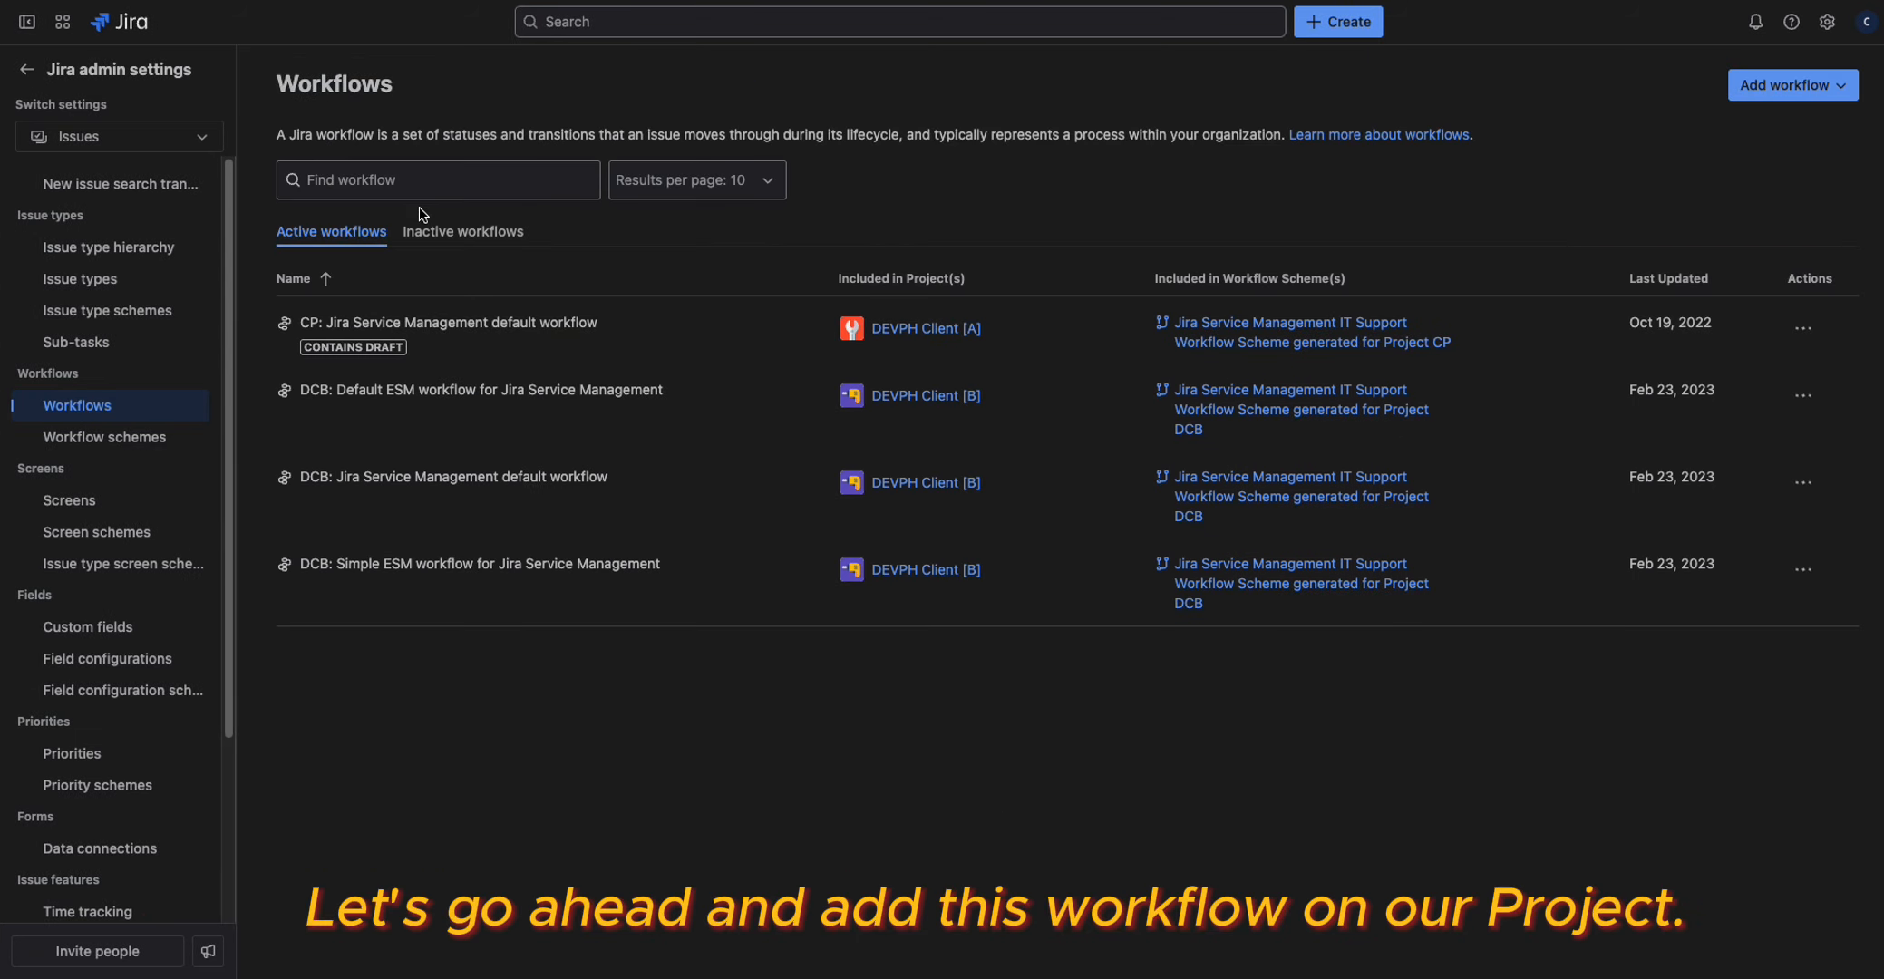
left_click(444, 234)
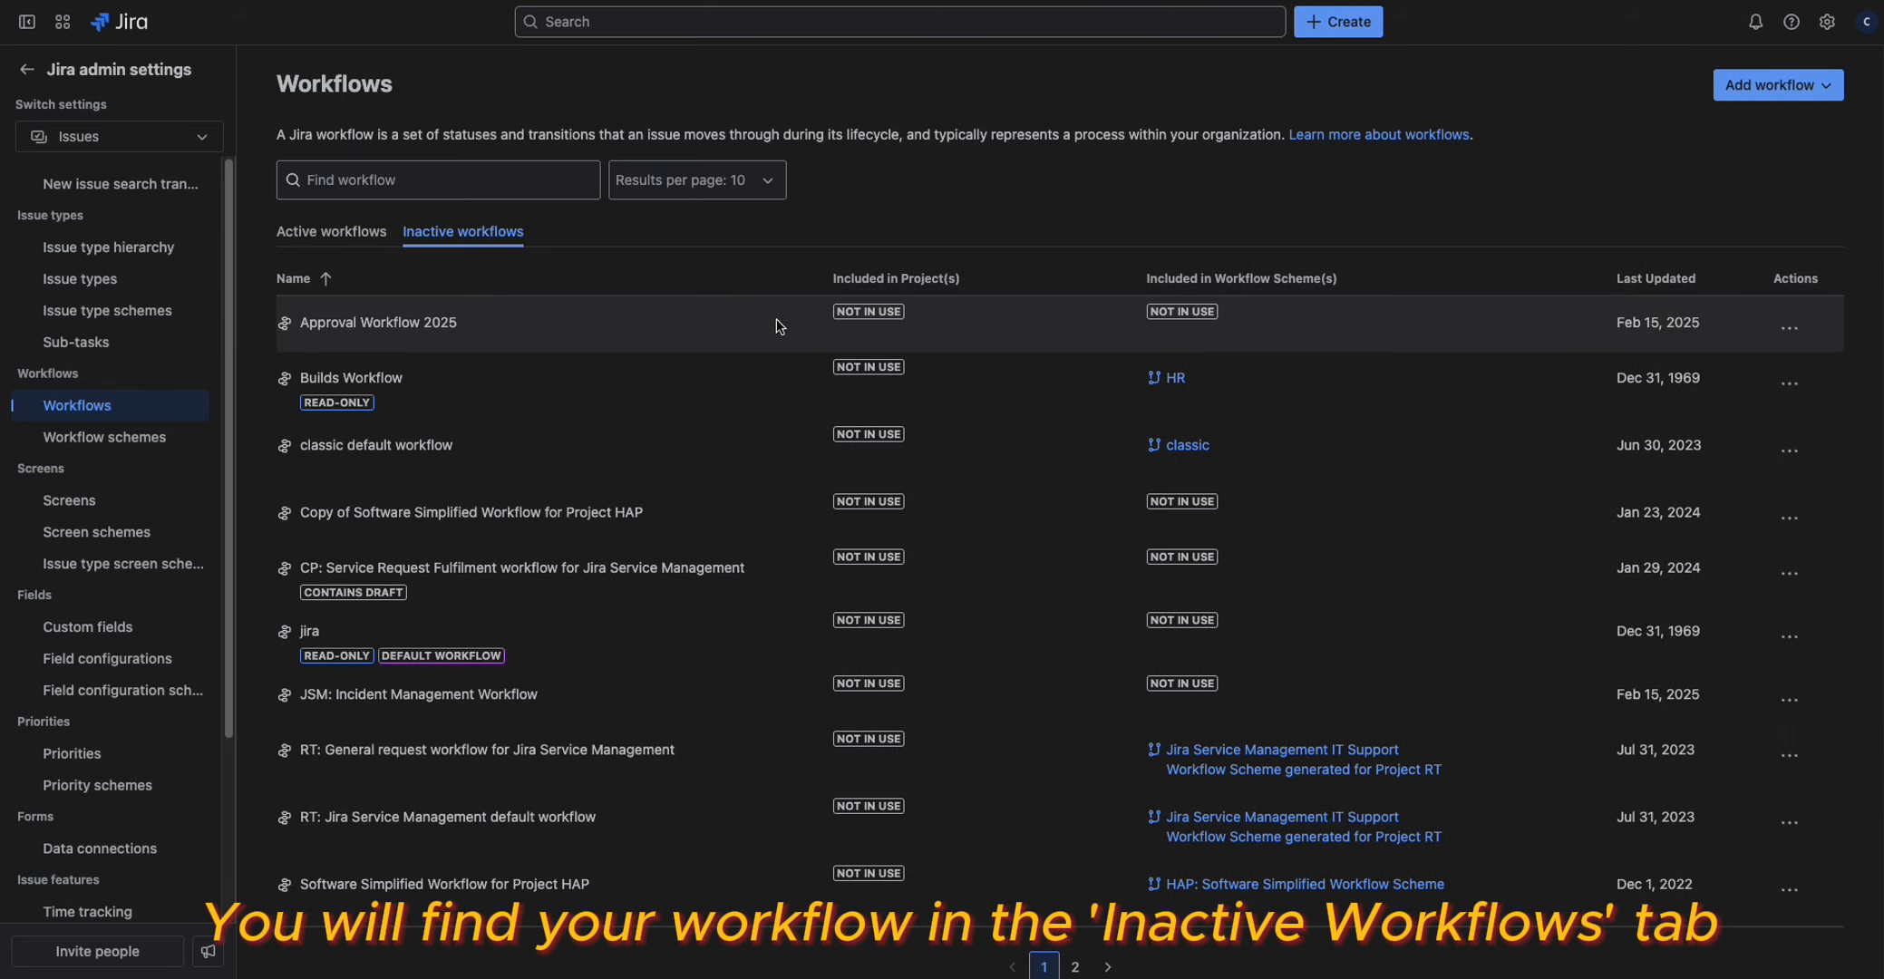
left_click(1790, 330)
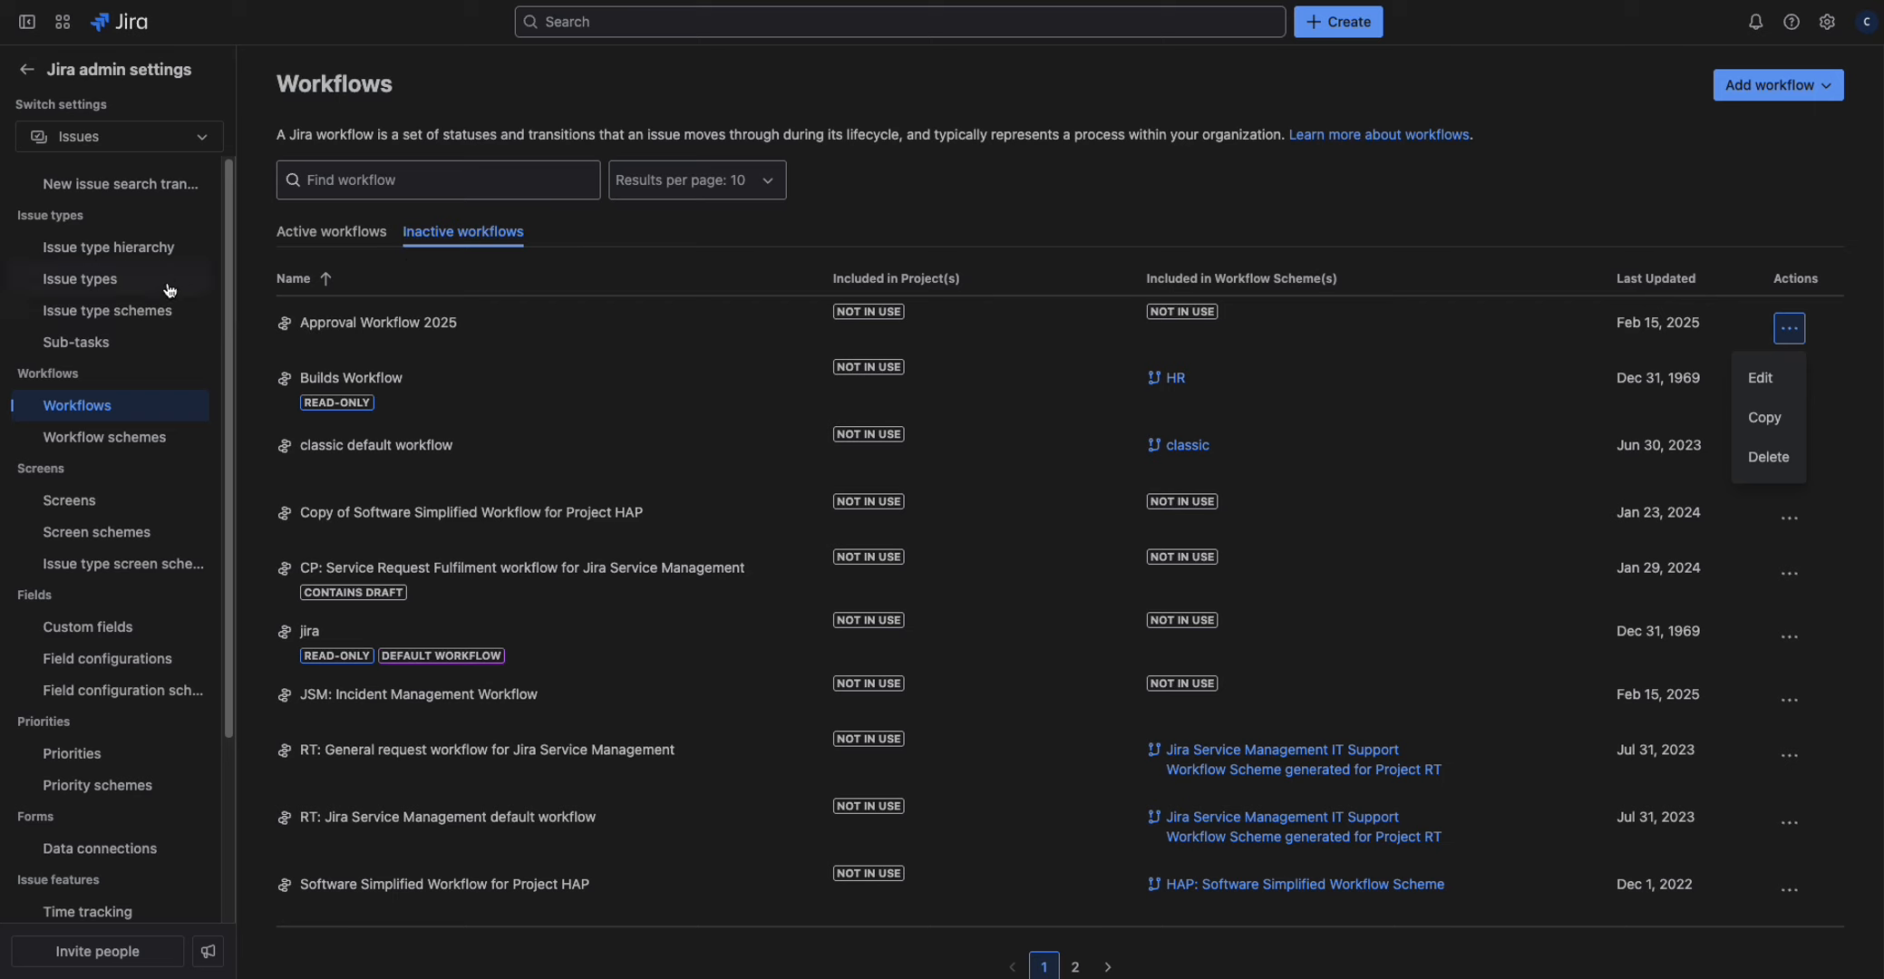
Step: Open the Jira Service Management IT Support Workflow Scheme generated for Project CP for editing
left_click(126, 437)
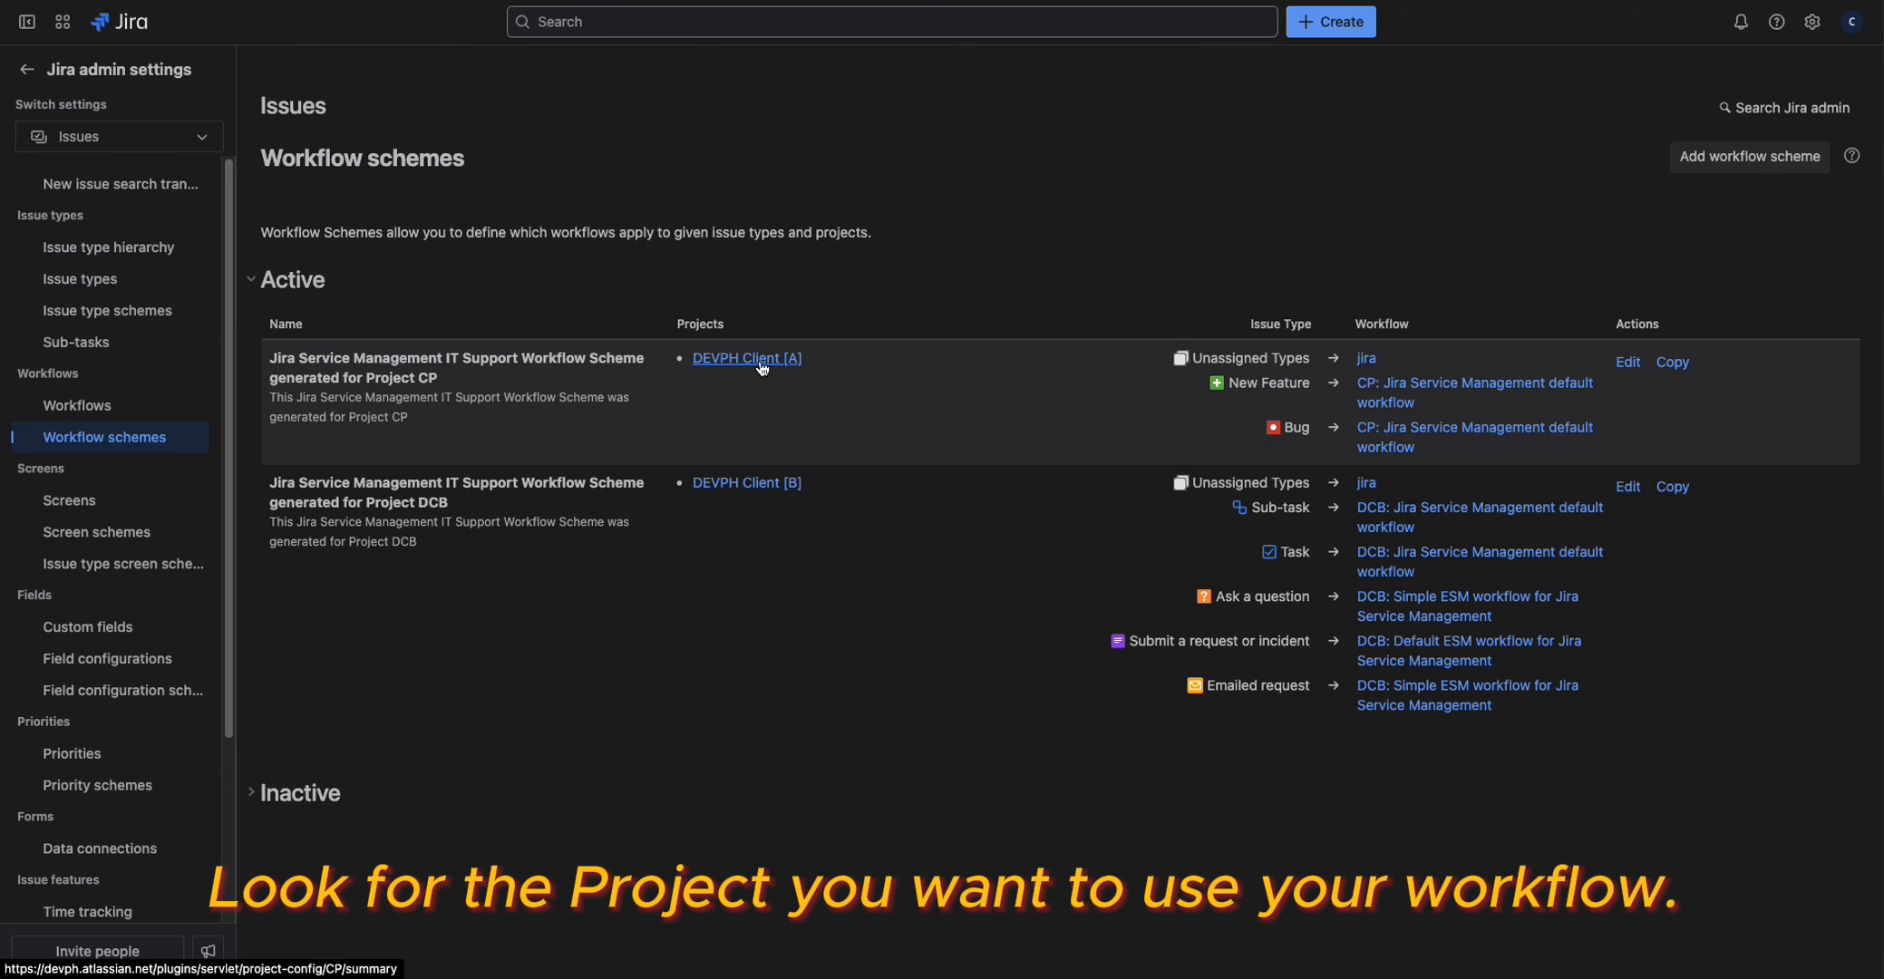
left_click(760, 368)
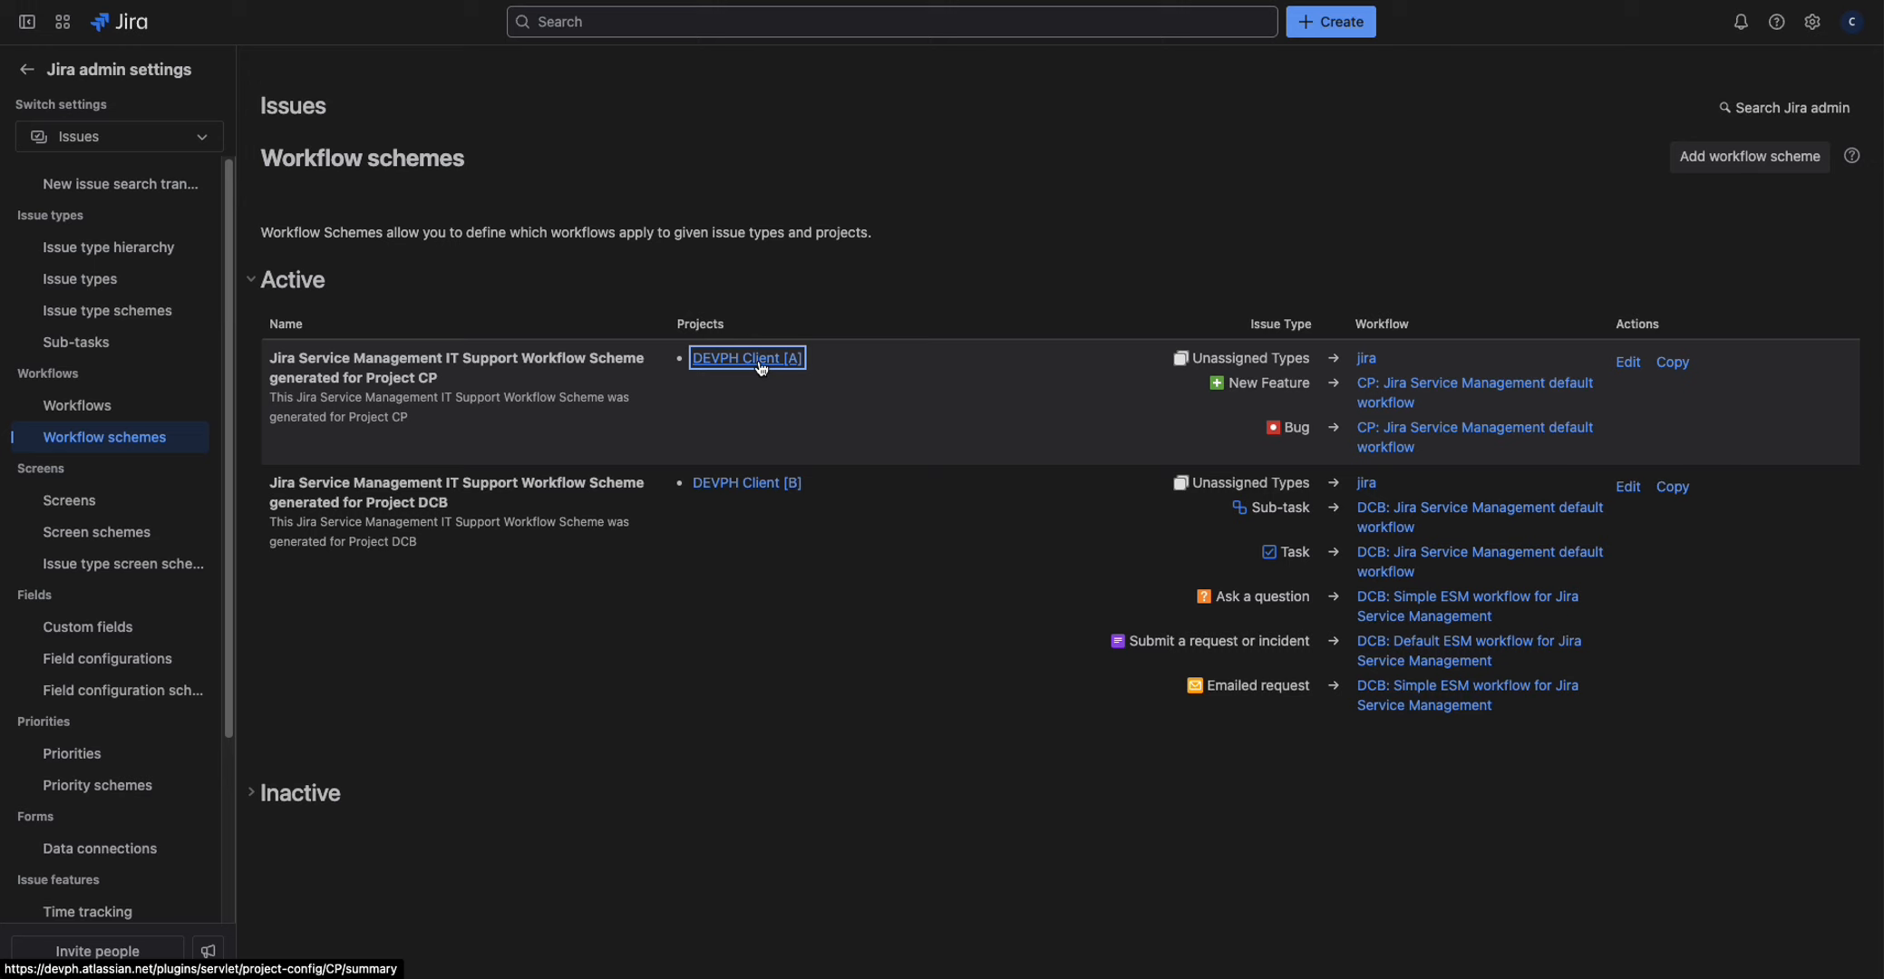
left_click(1629, 364)
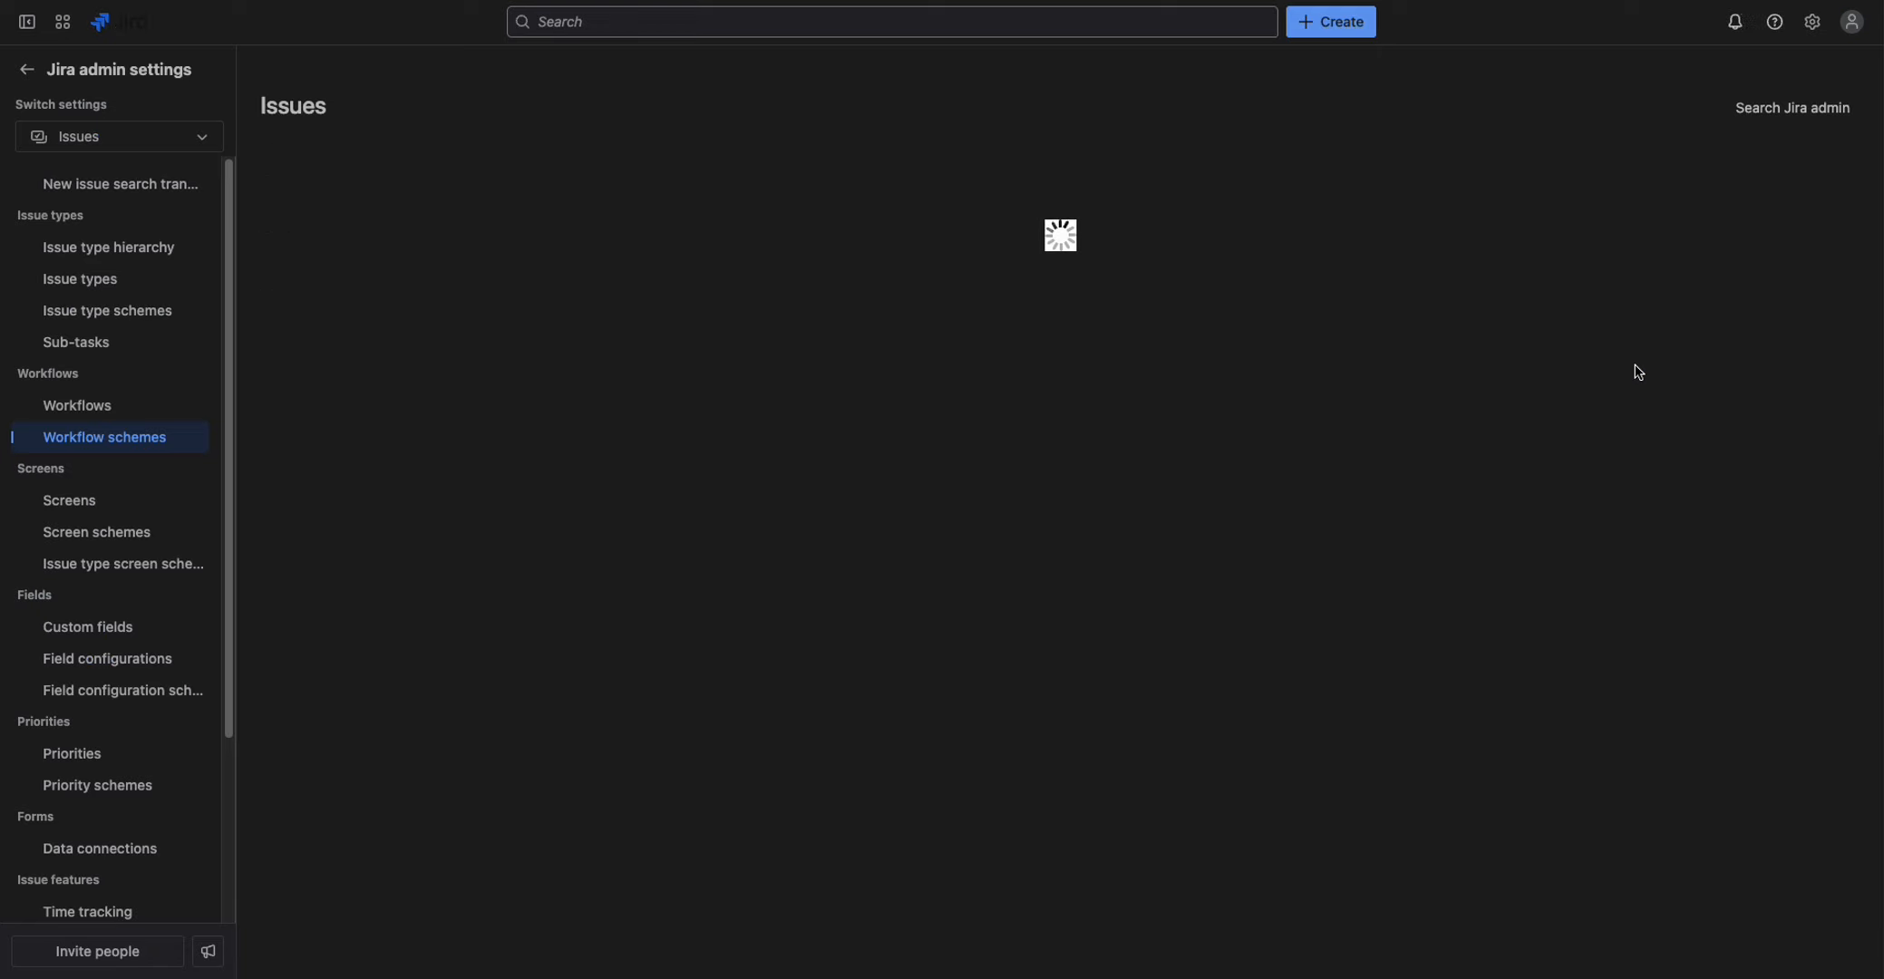
Step: Add the existing Approval Workflow 2025 to the scheme and assign it to All Unassigned Issue Types
left_click(302, 319)
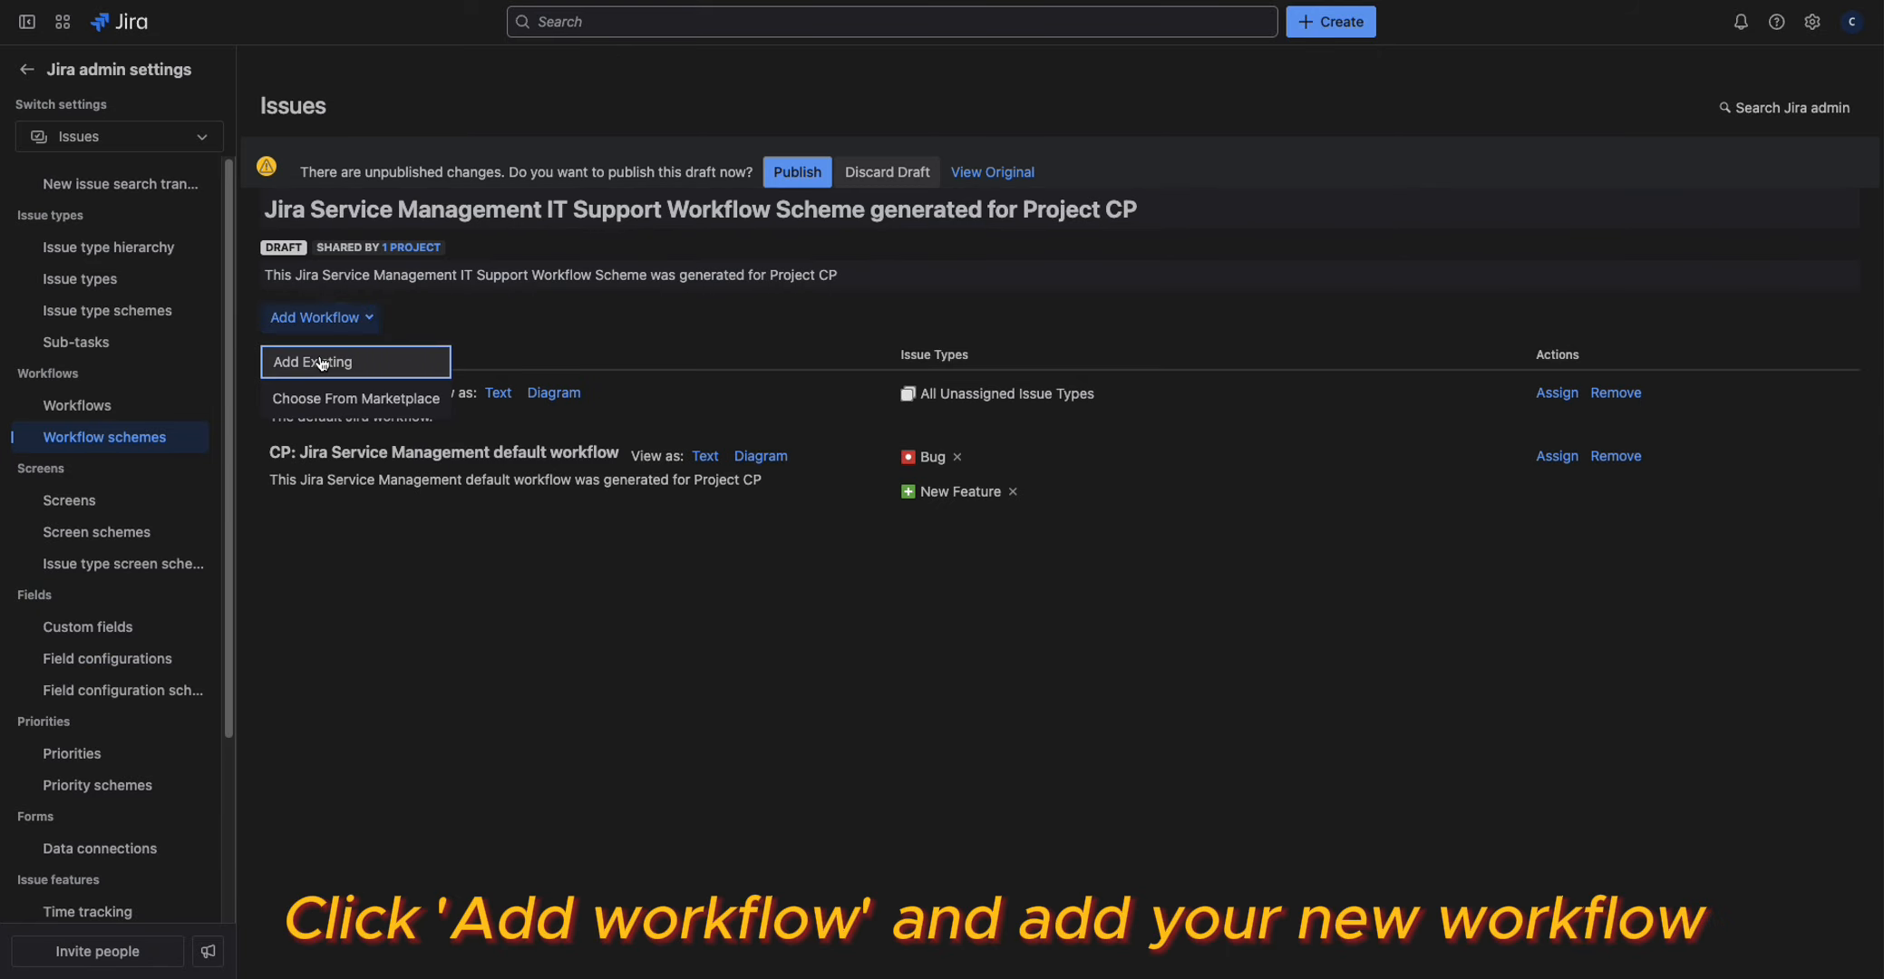
left_click(313, 358)
left_click(721, 325)
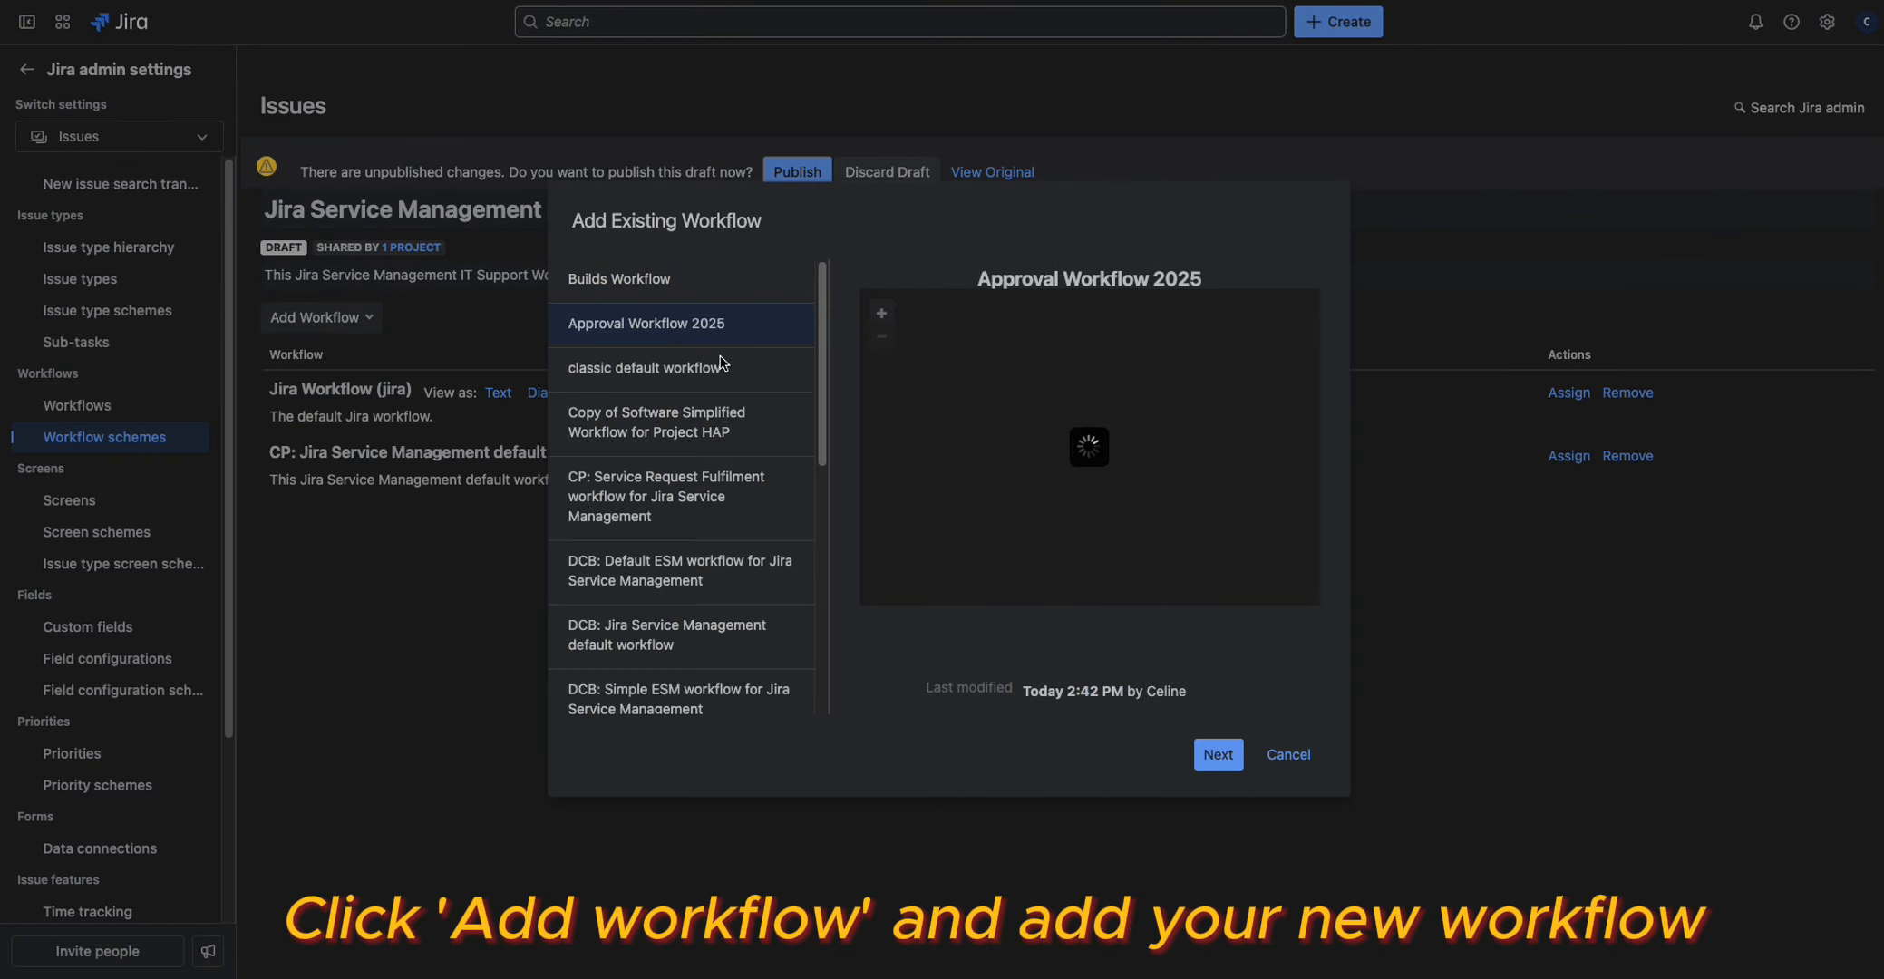
left_click(1216, 755)
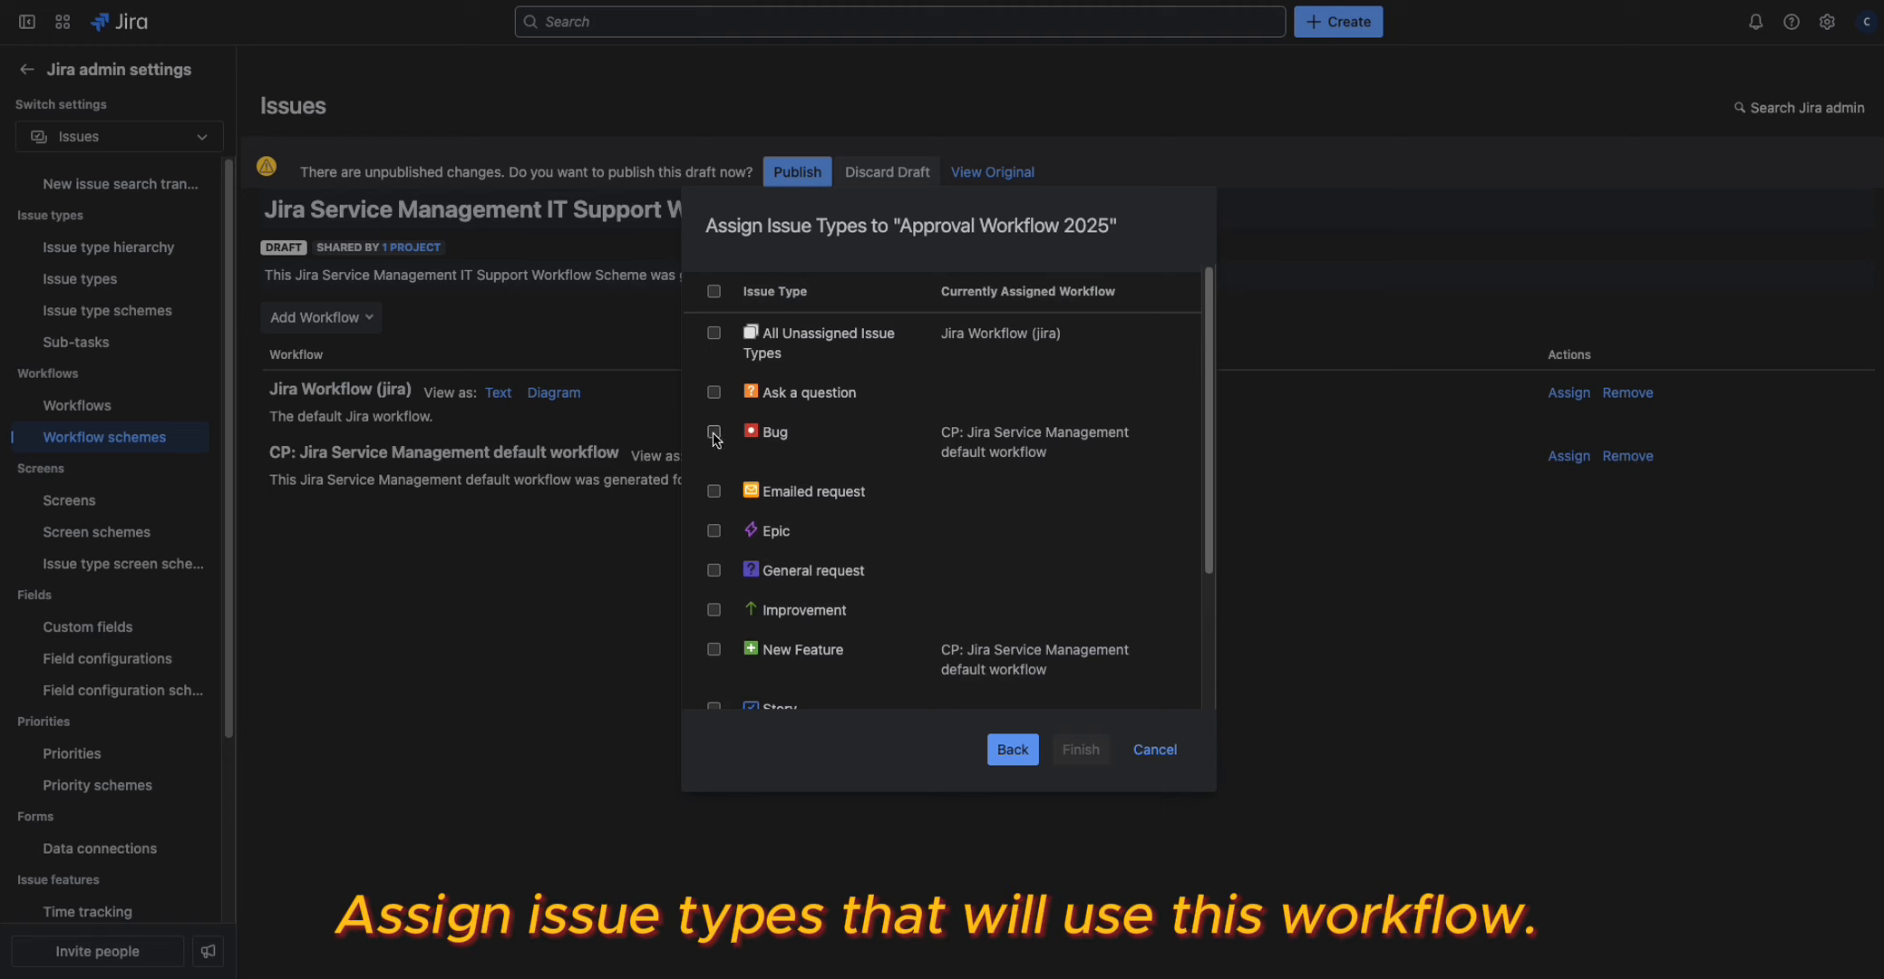
scroll(1115, 544, "down", 2)
scroll(1115, 544, "down", 3)
scroll(1027, 551, "up", 5)
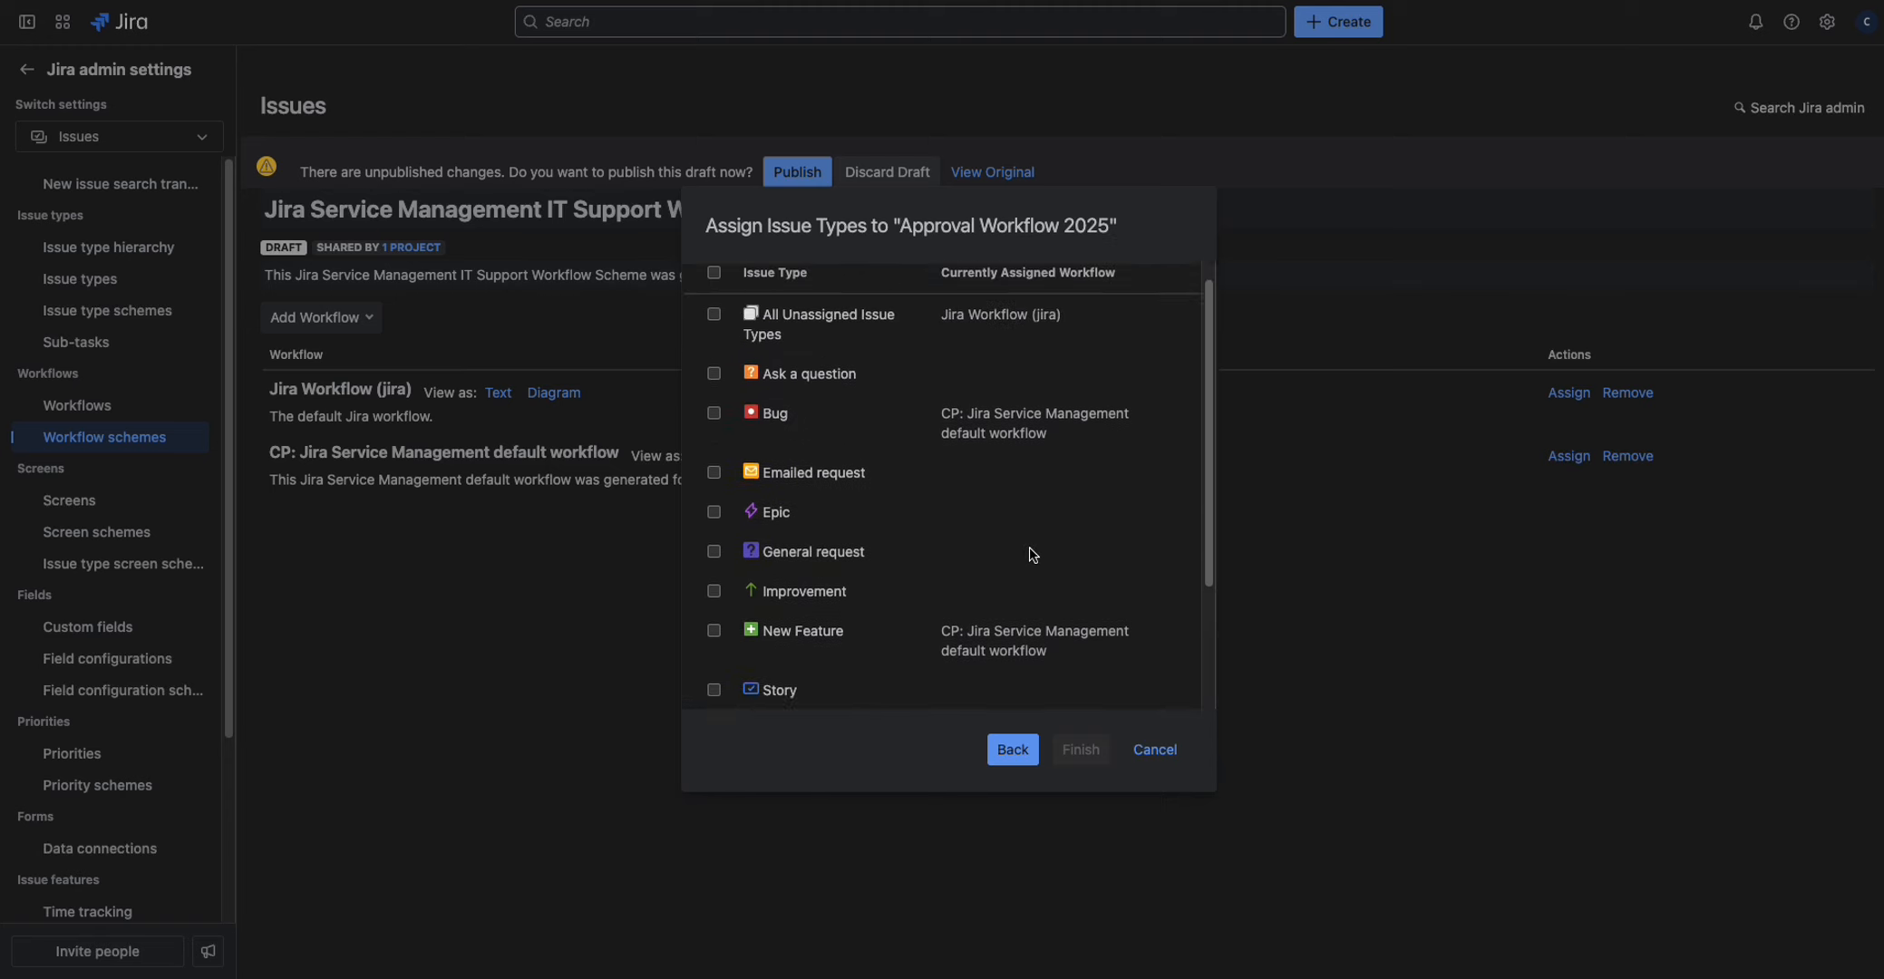
left_click(716, 333)
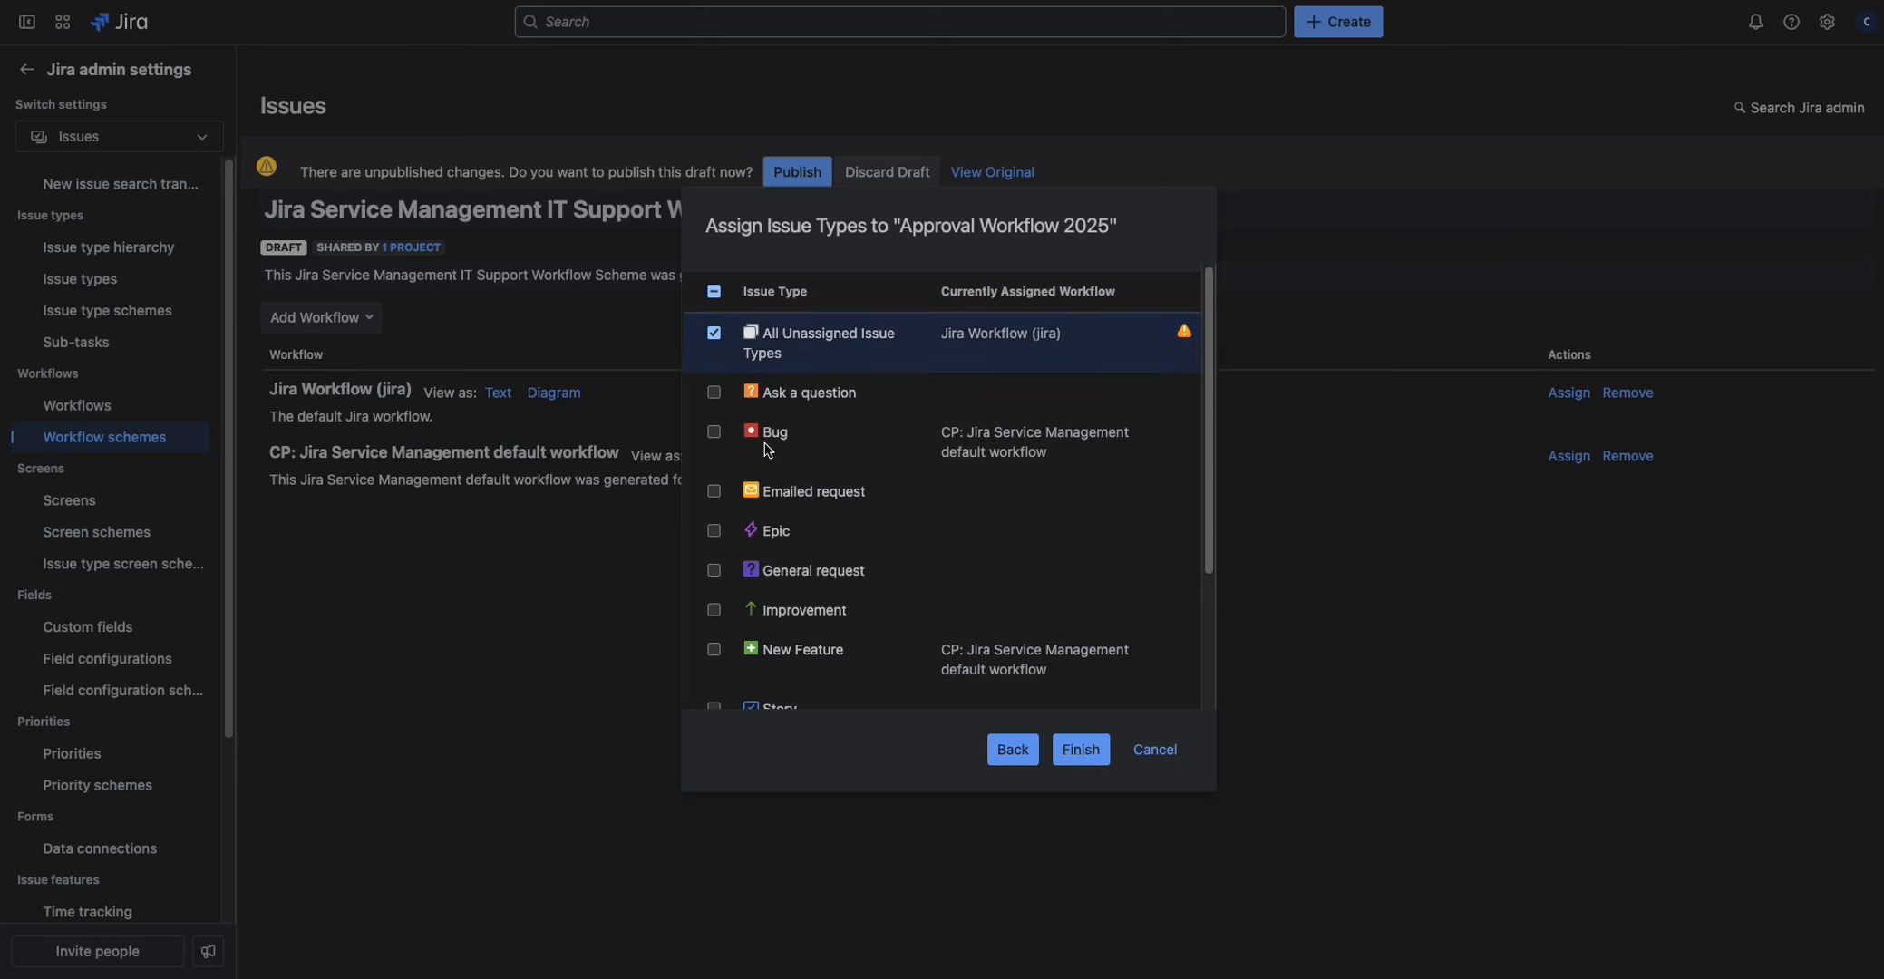
left_click(1078, 750)
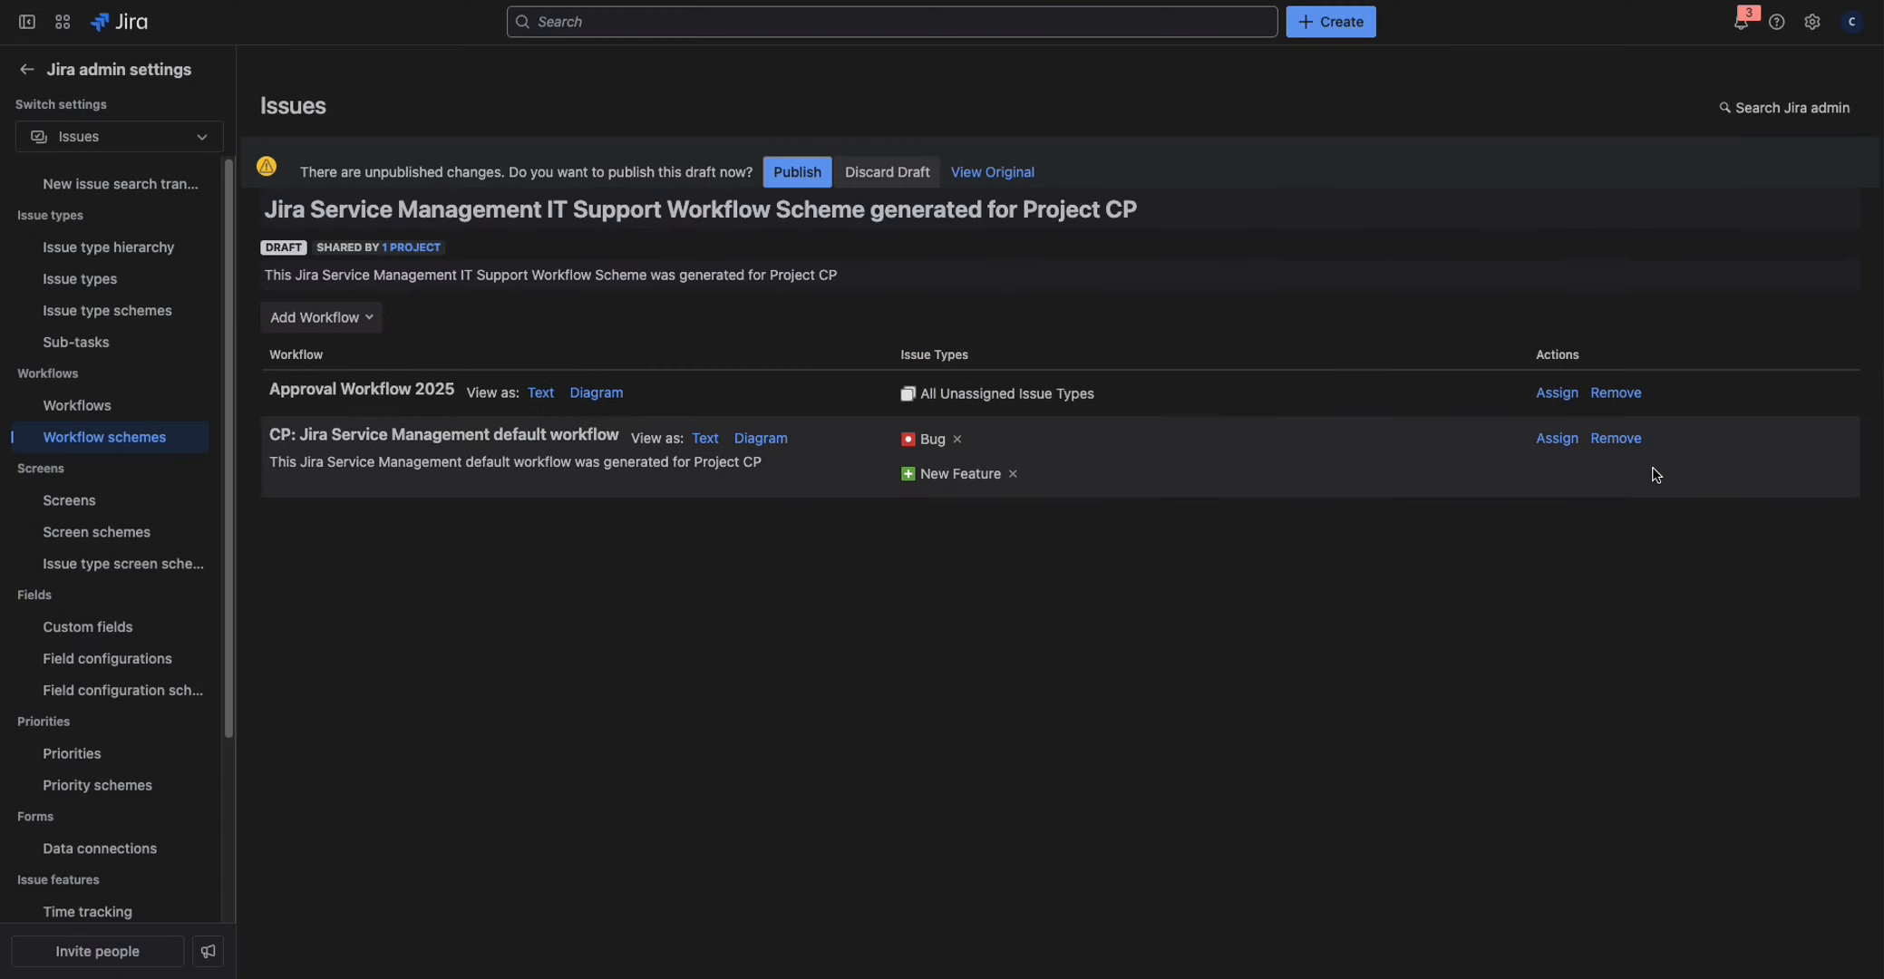
Step: Remove the CP: Jira Service Management default workflow from the scheme and assign the Support issue type to Approval Workflow 2025
left_click(1617, 443)
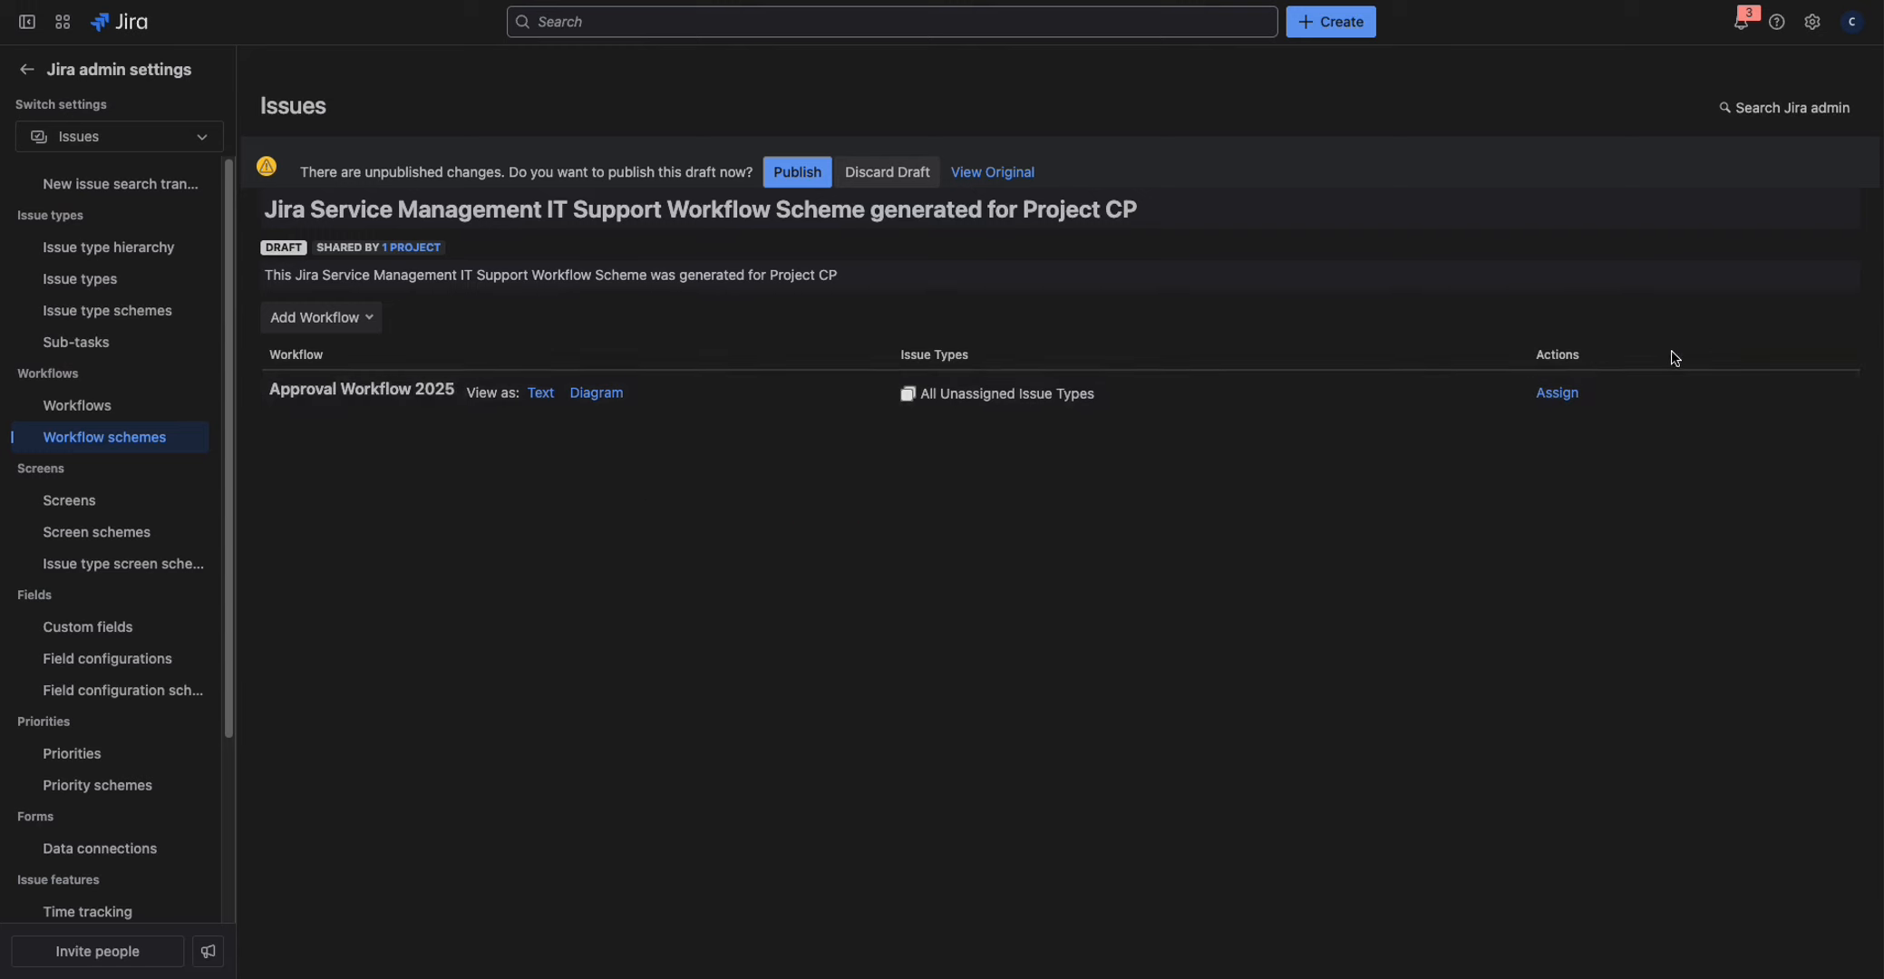
left_click(1557, 393)
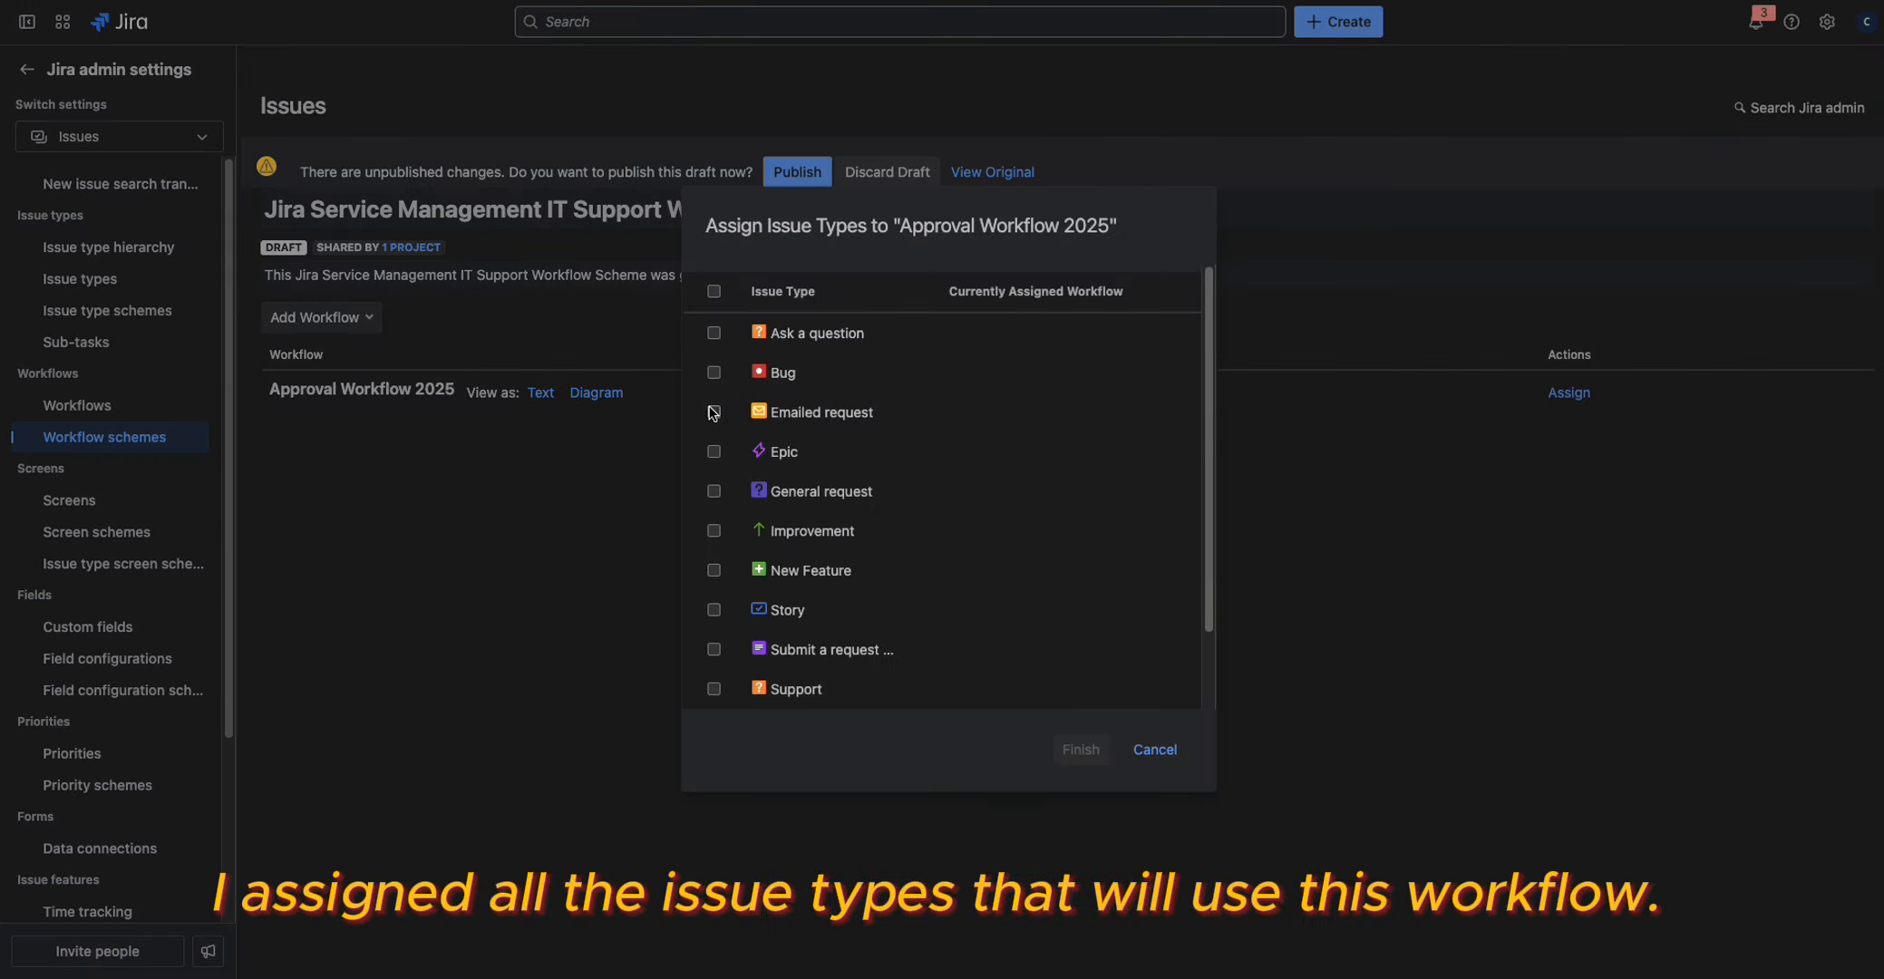
scroll(725, 371, "down", 2)
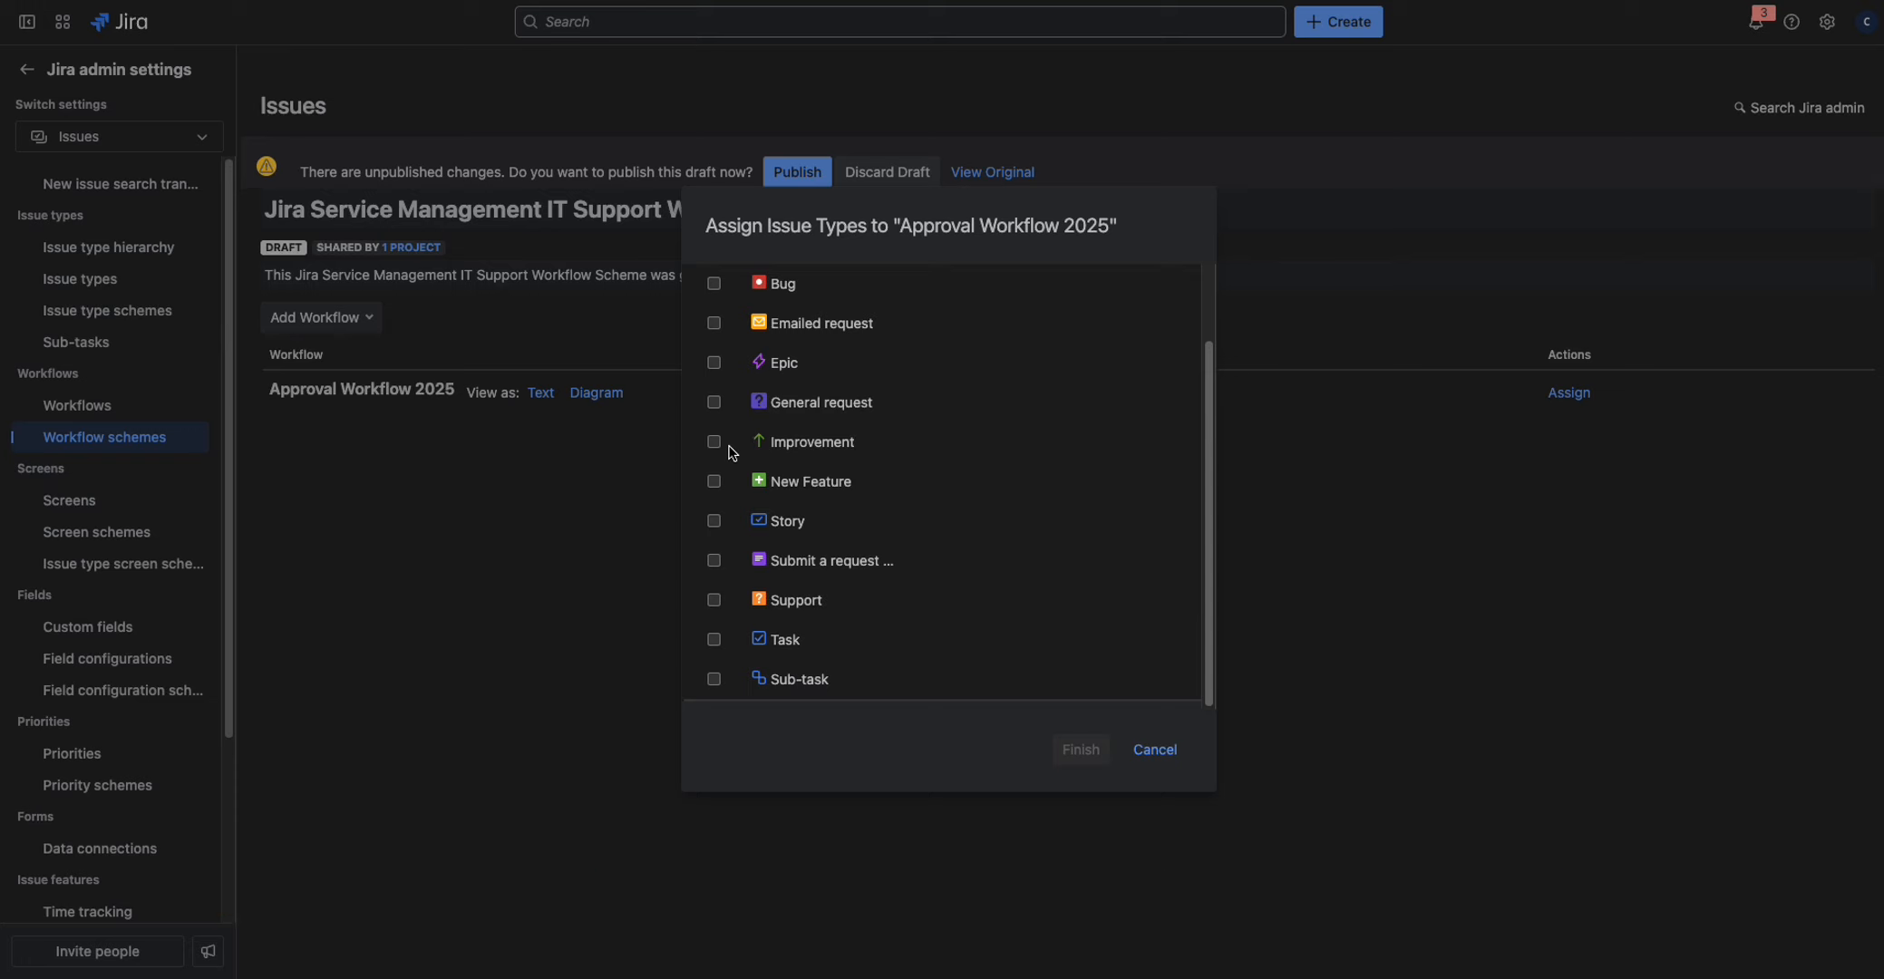
left_click(713, 600)
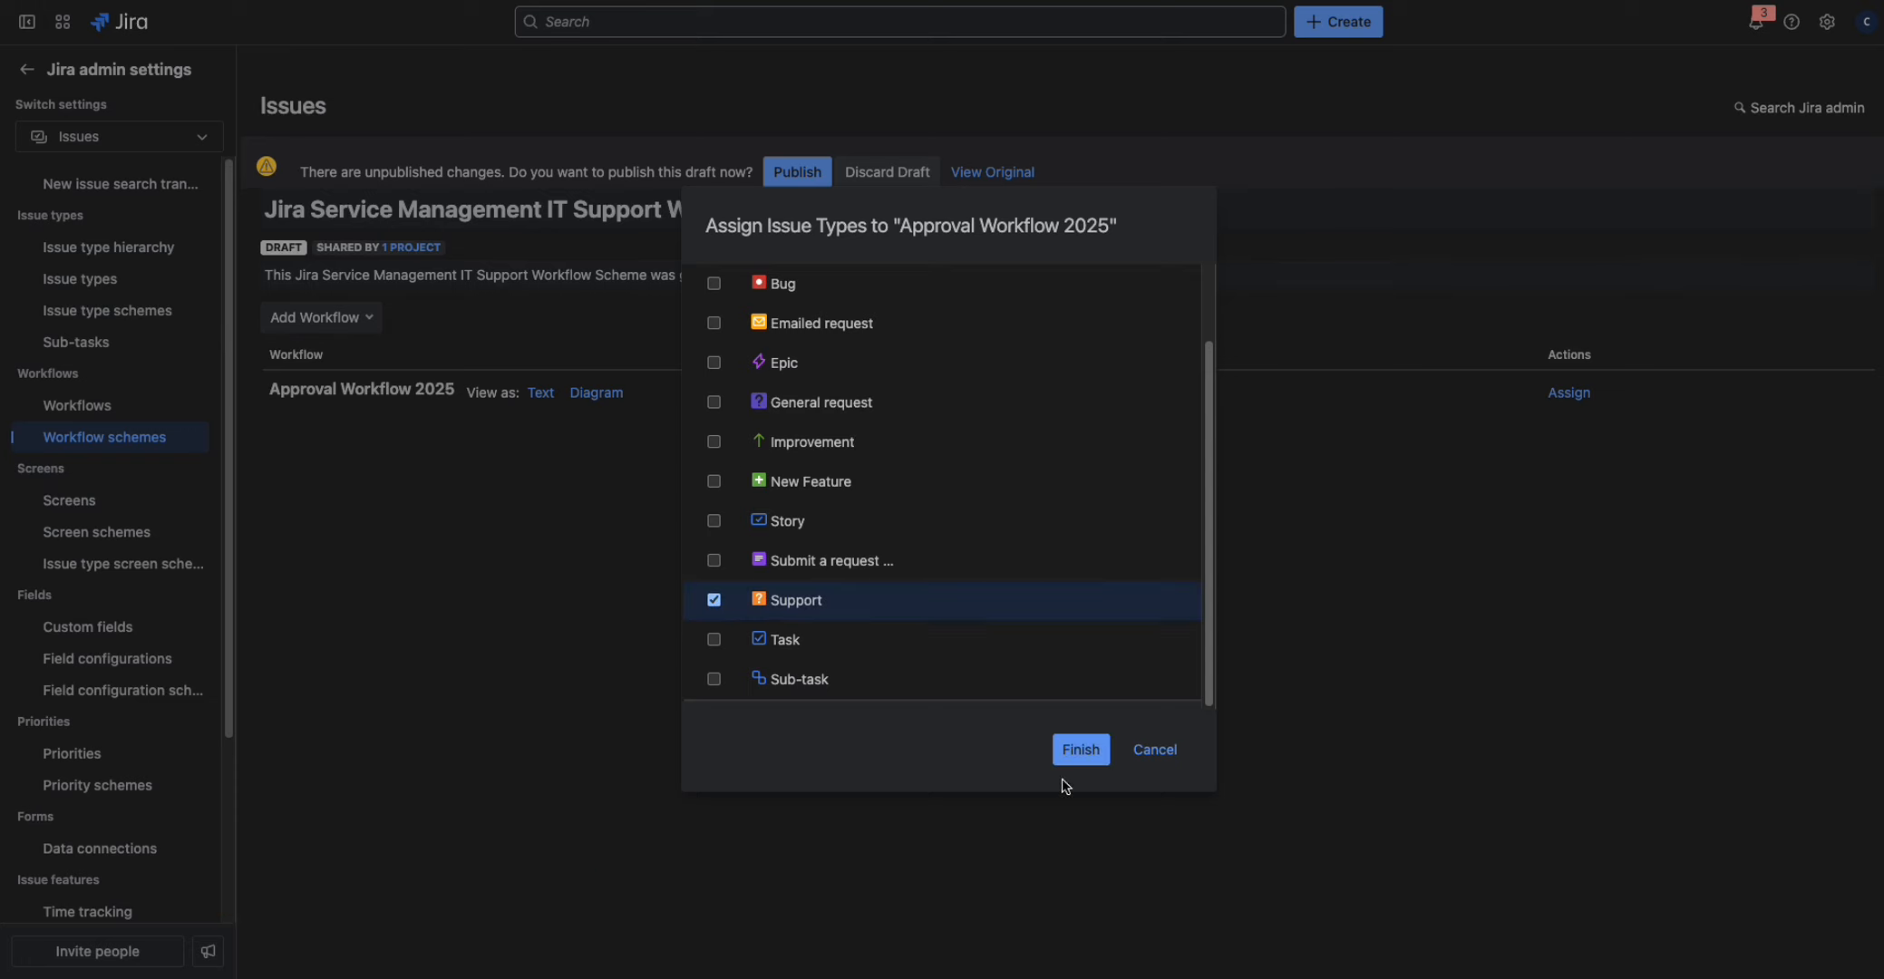
left_click(1082, 750)
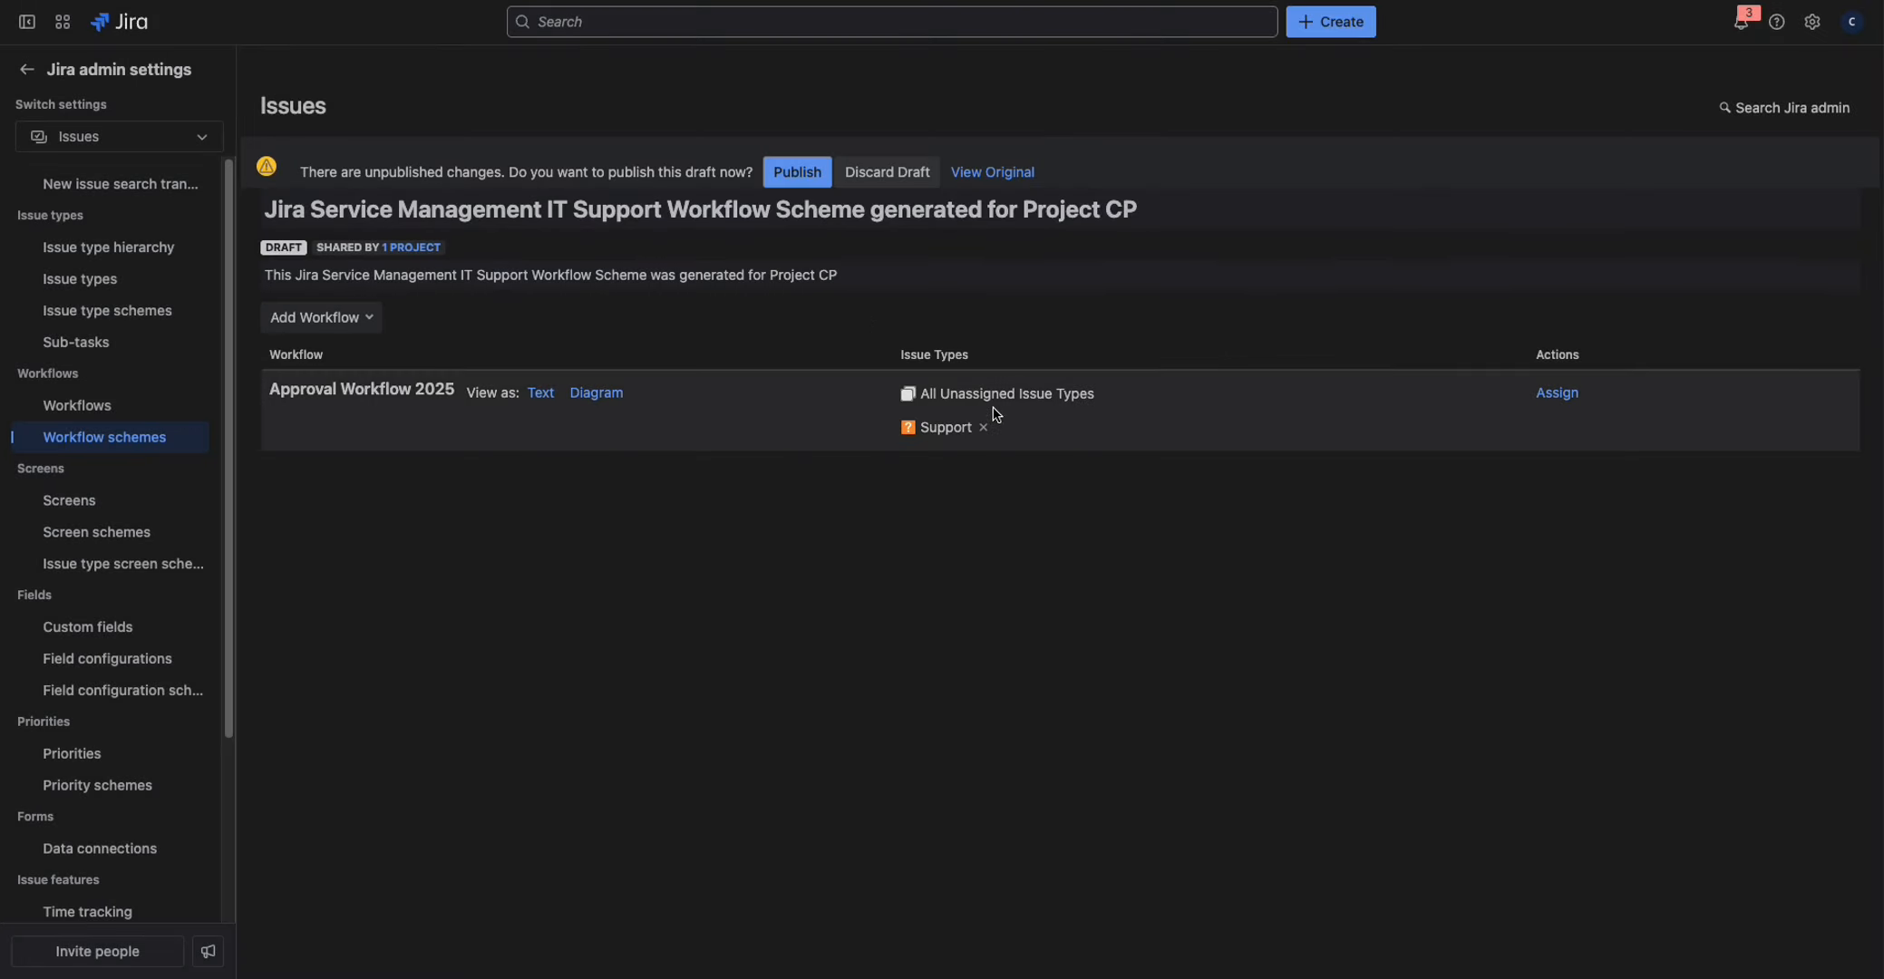
Step: Publish the scheme draft, mapping Bug and New Feature Work in Progress to In Progress, and Bug Done and Support Closed to Resolved
left_click(816, 178)
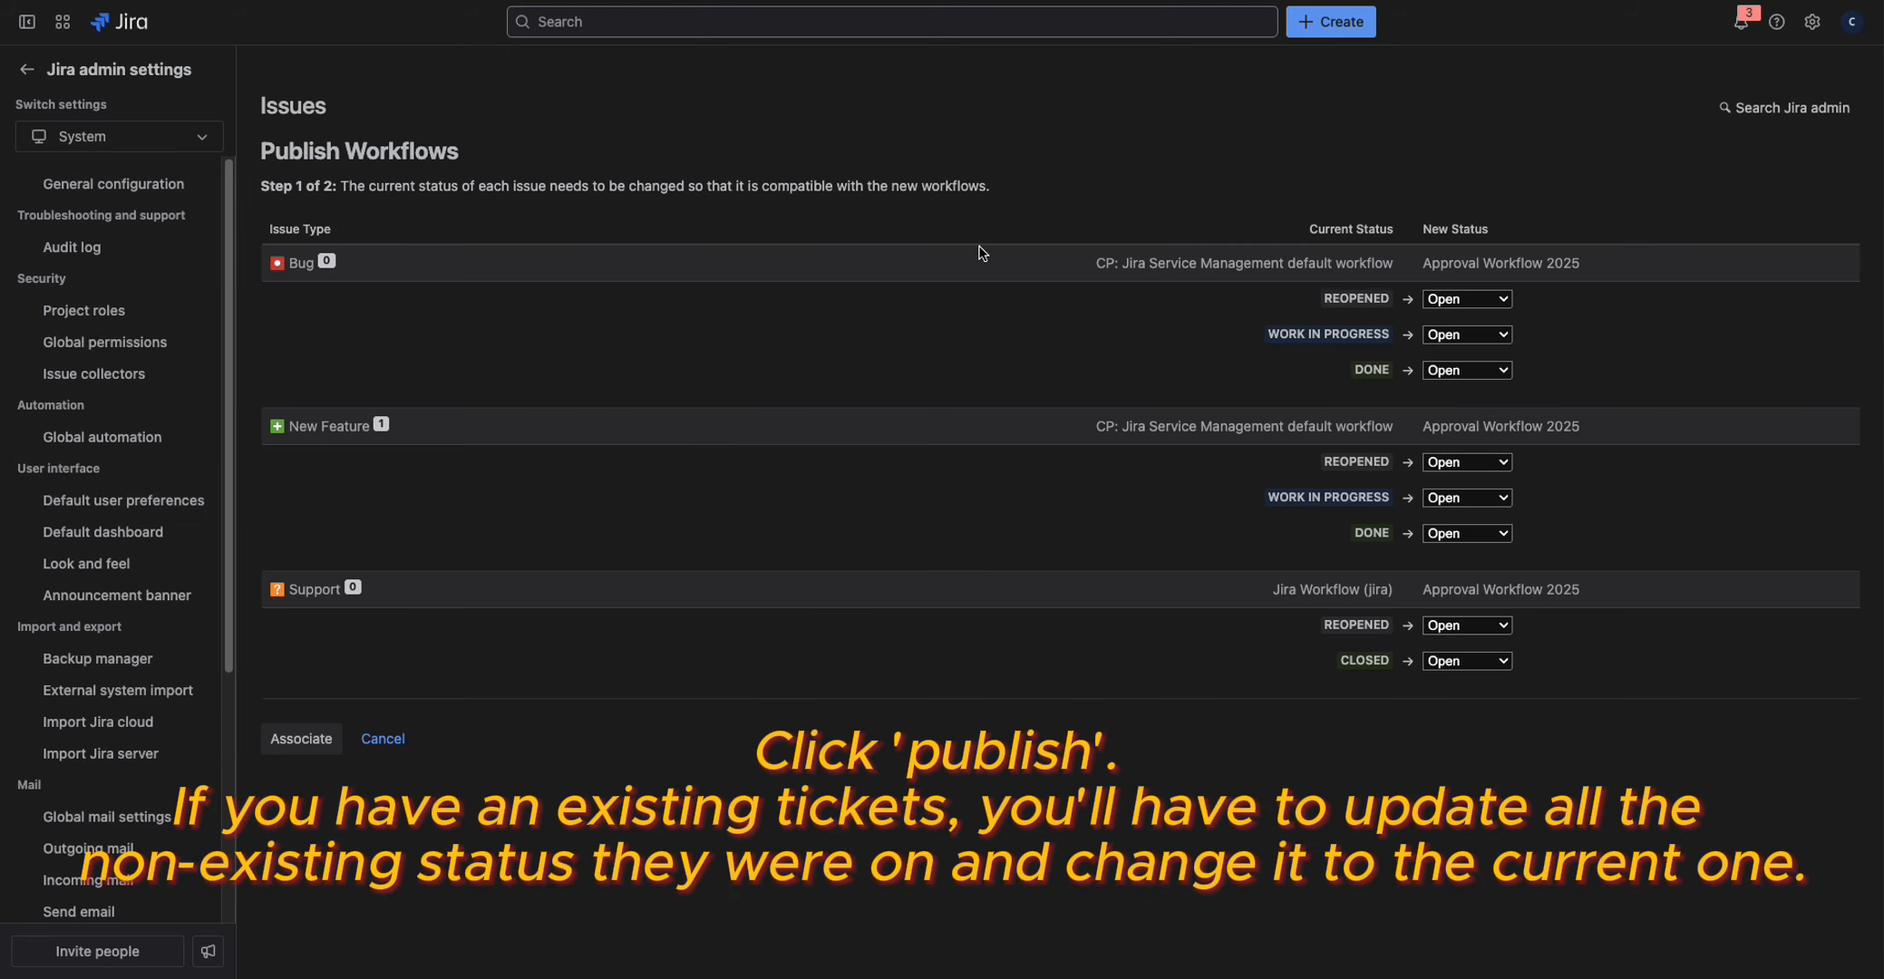
left_click(1503, 334)
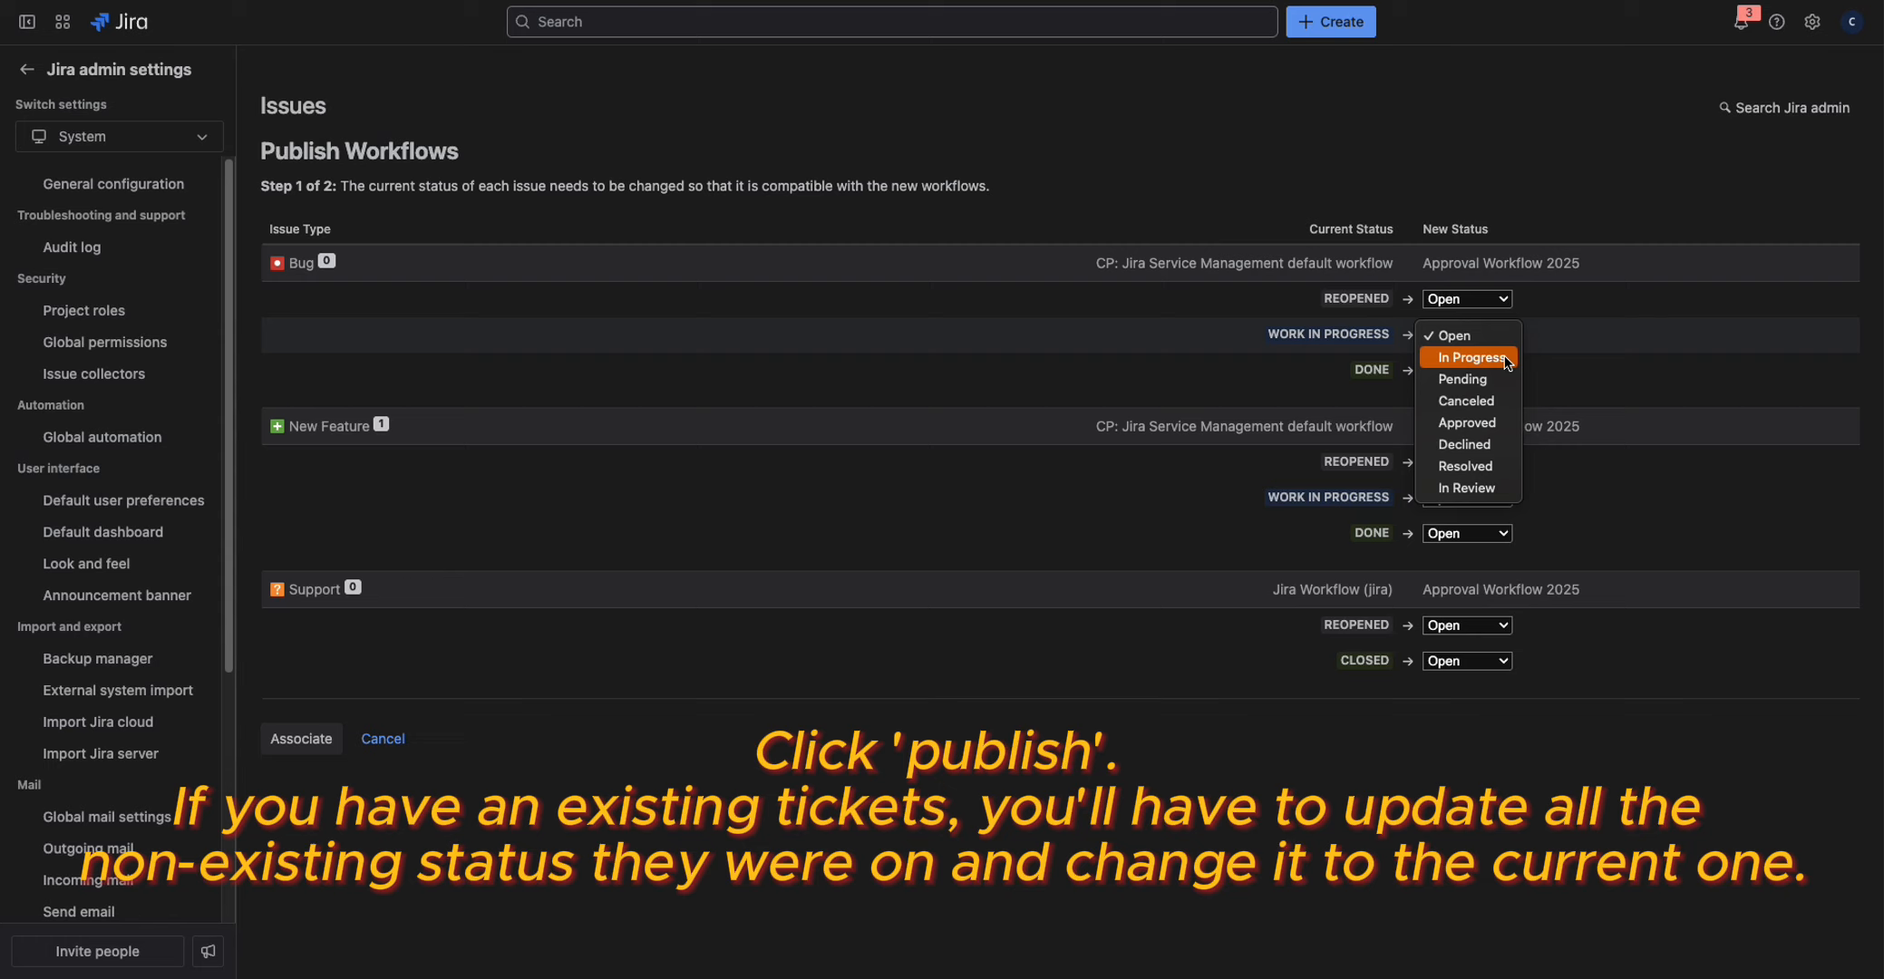
left_click(1506, 358)
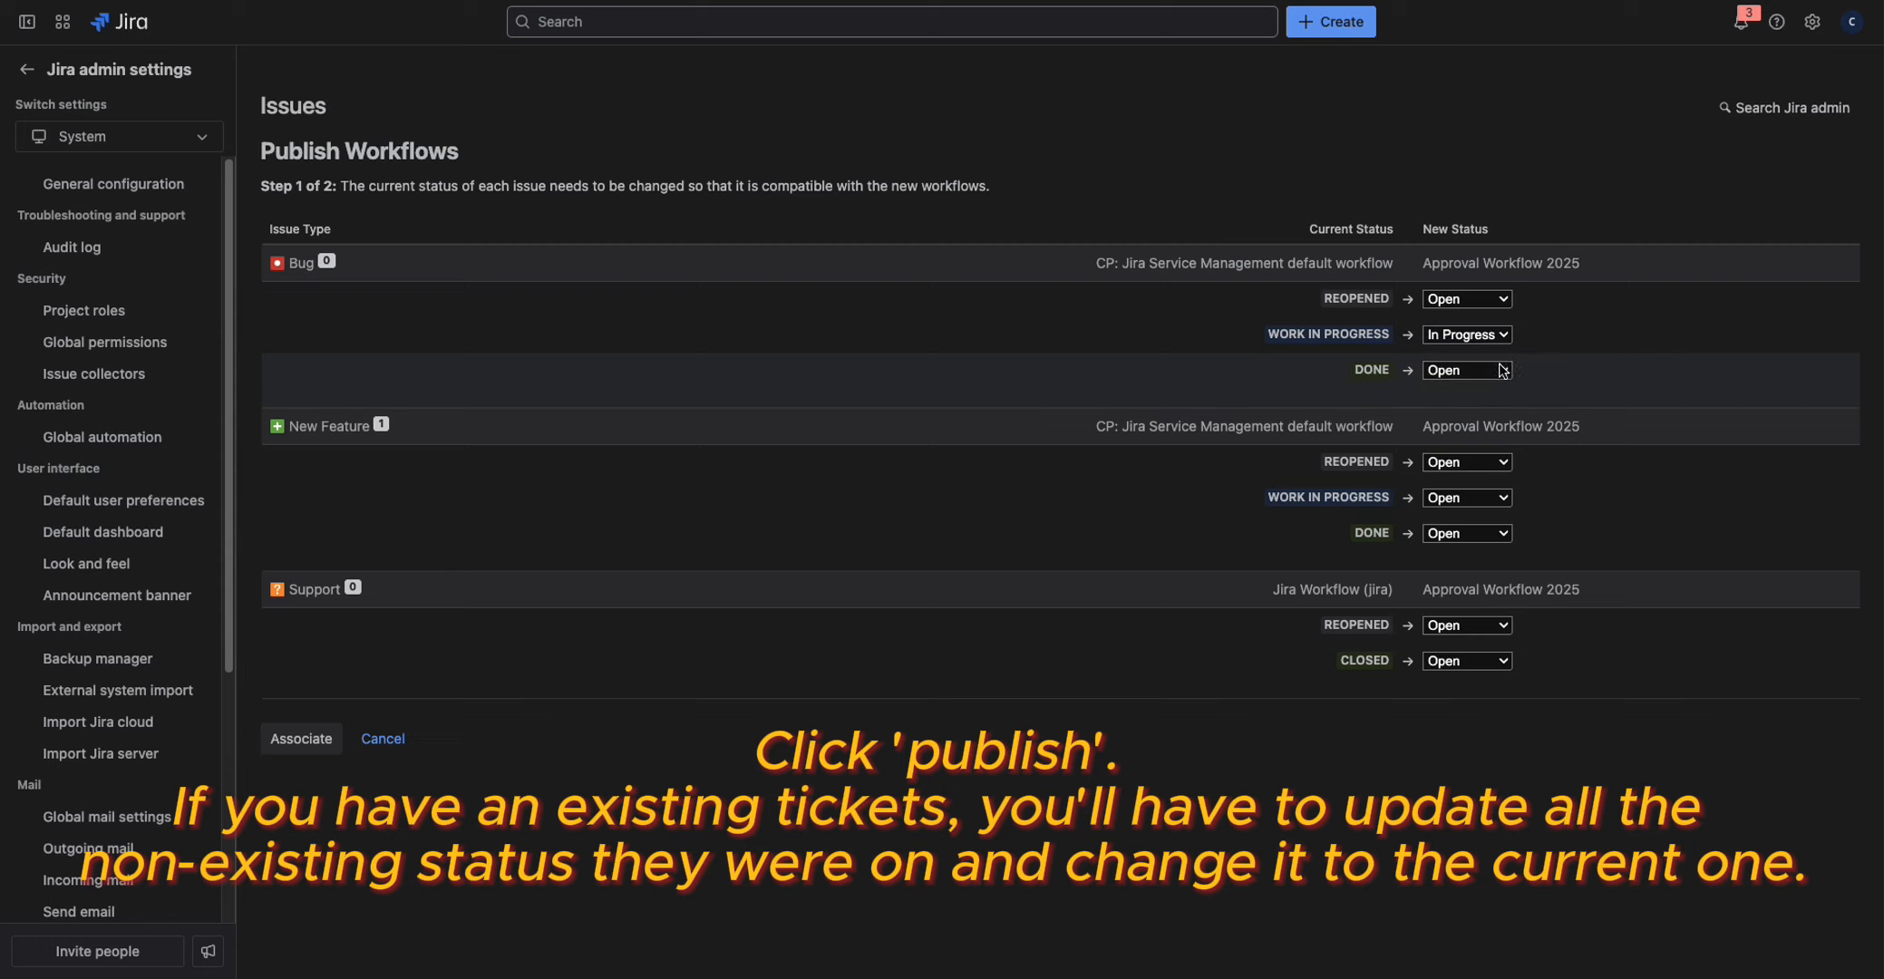
left_click(1500, 370)
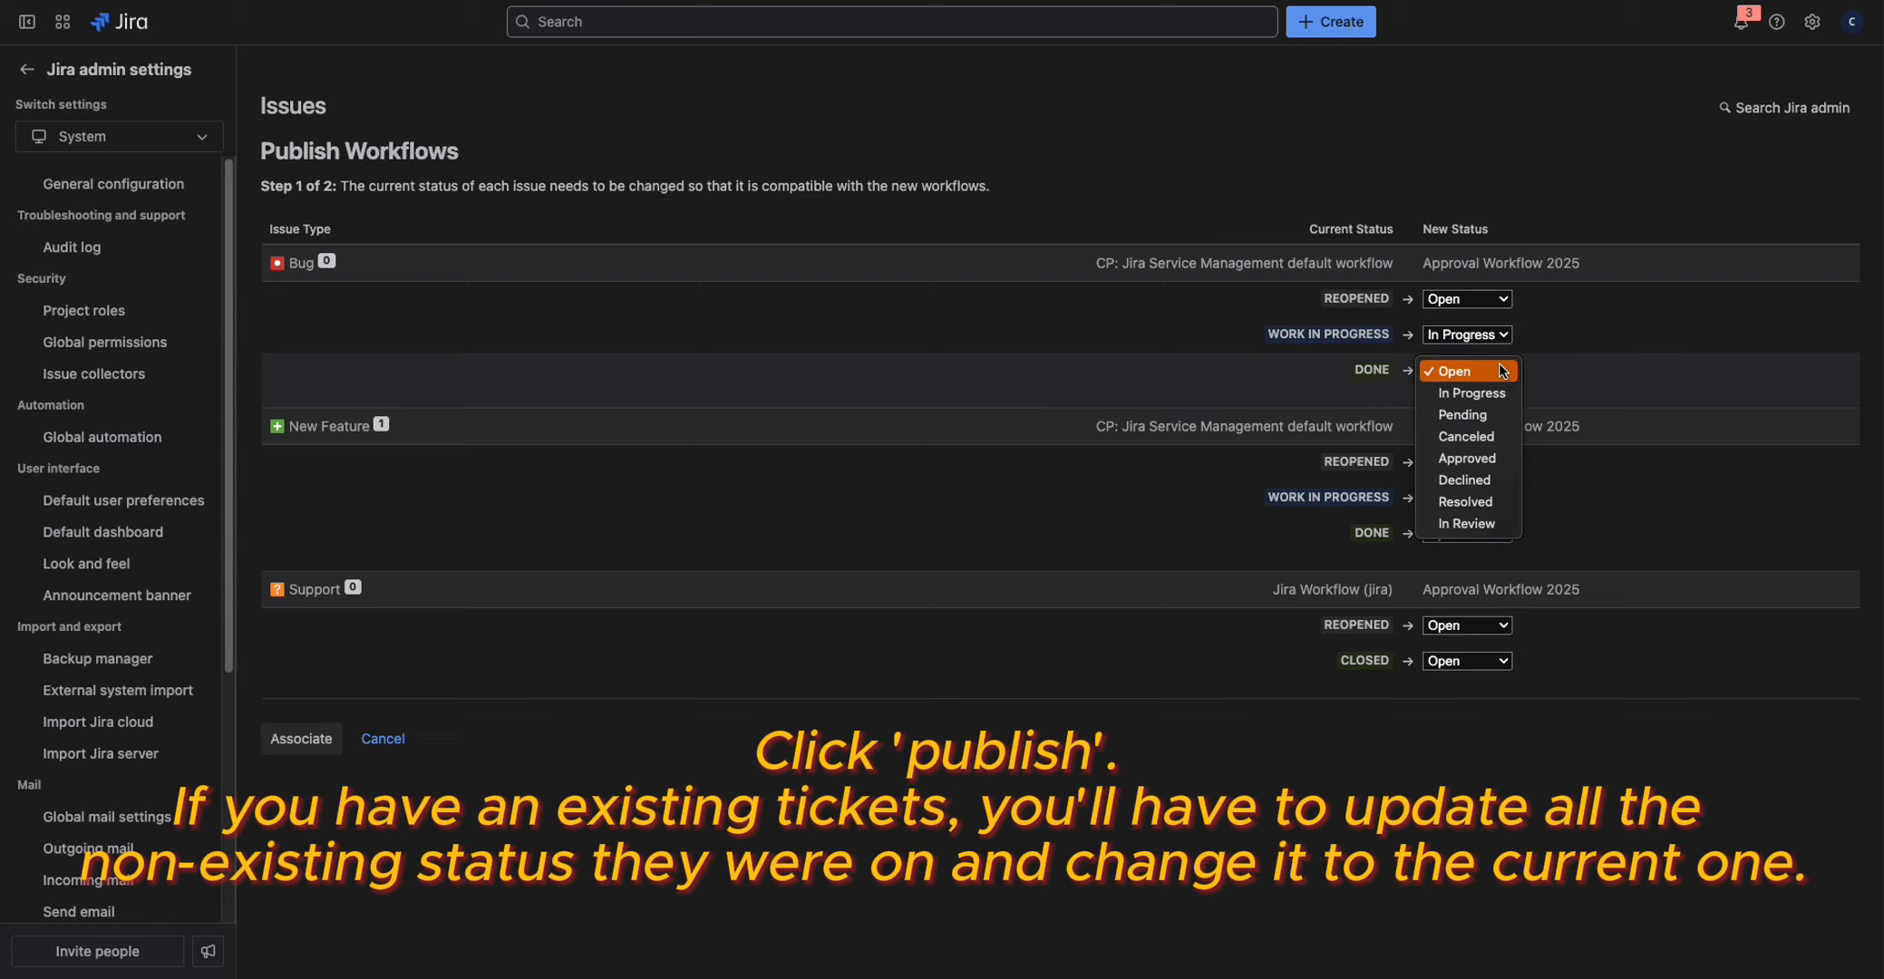
left_click(1473, 504)
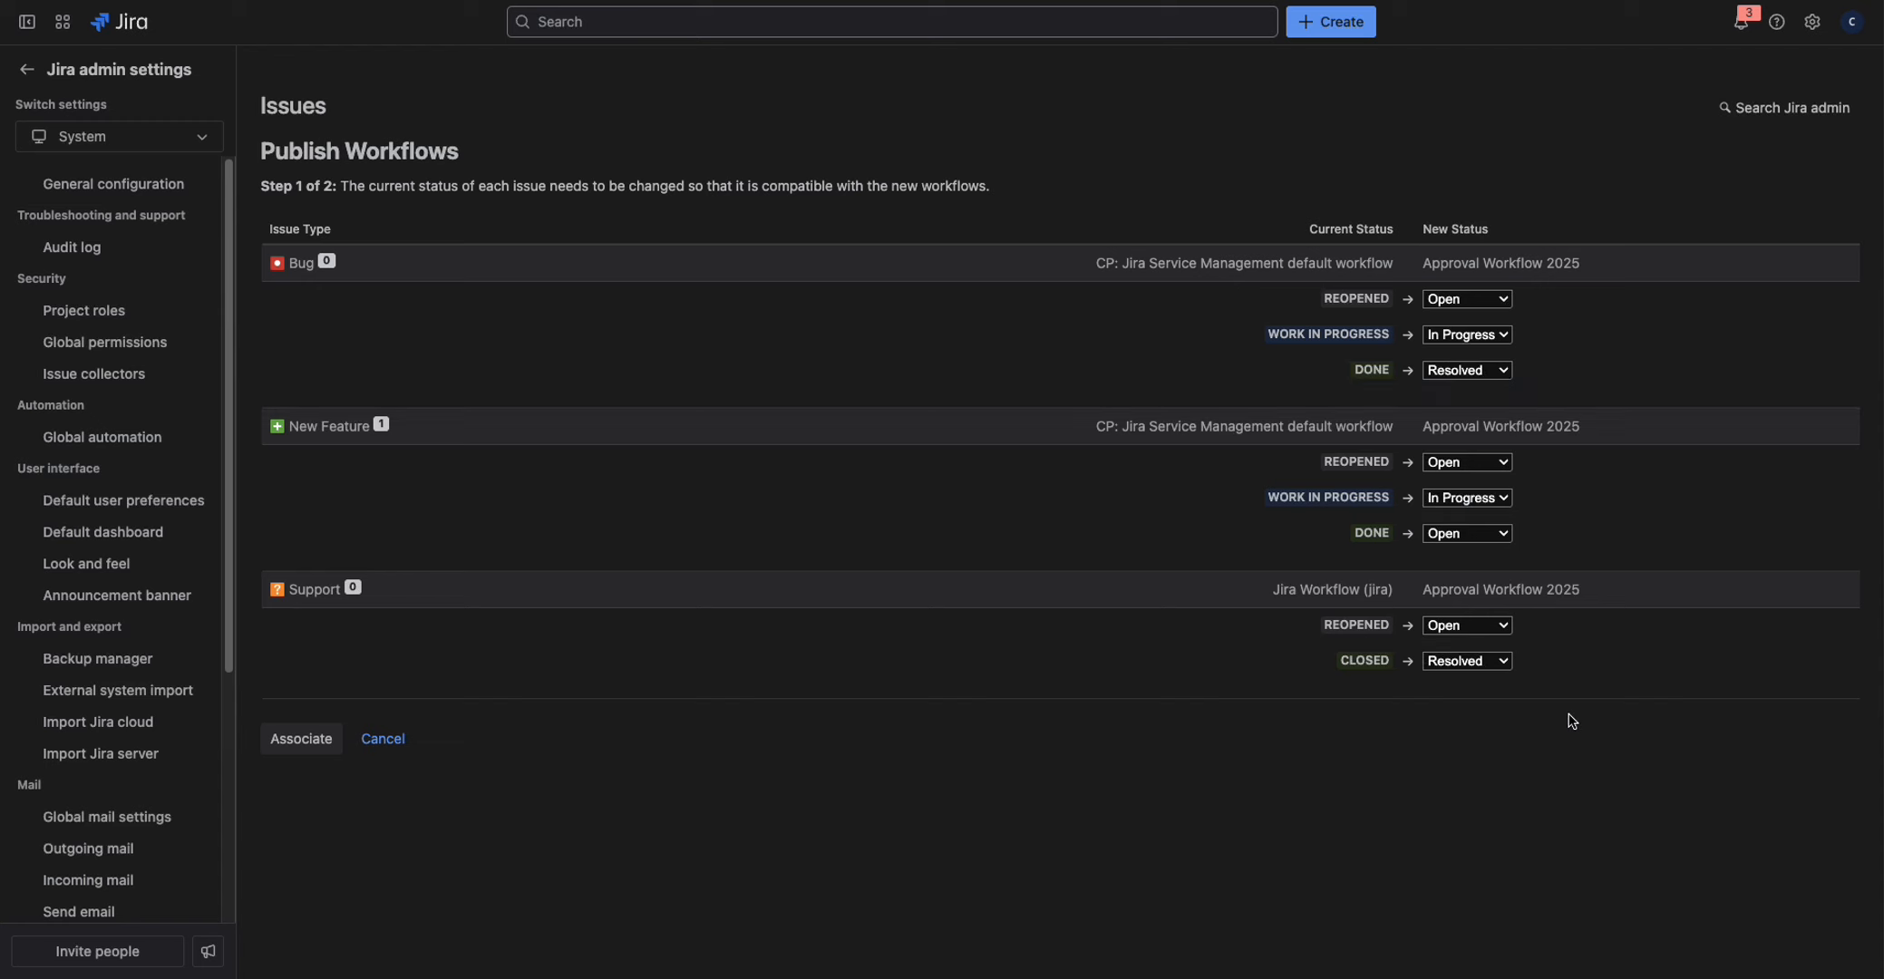
left_click(326, 748)
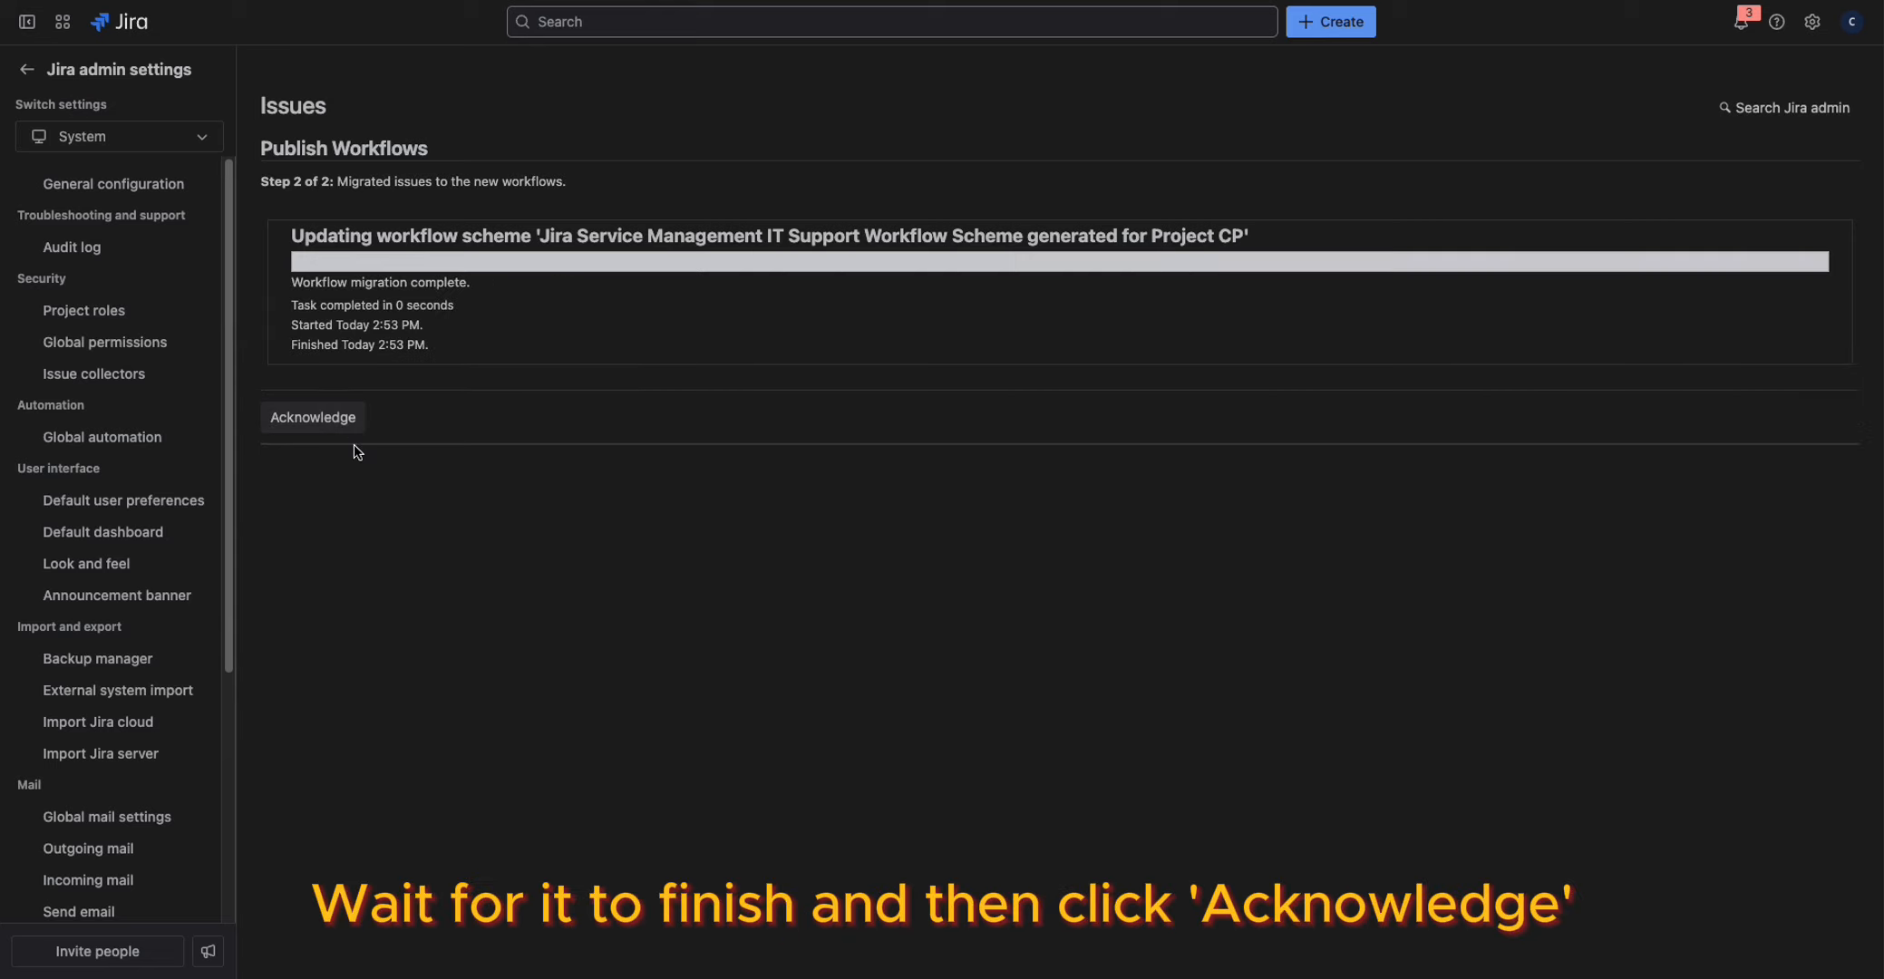
Step: Acknowledge the finished workflow migration and start a Support issue in DEVPH Client [A] with the subject Document Request
left_click(359, 426)
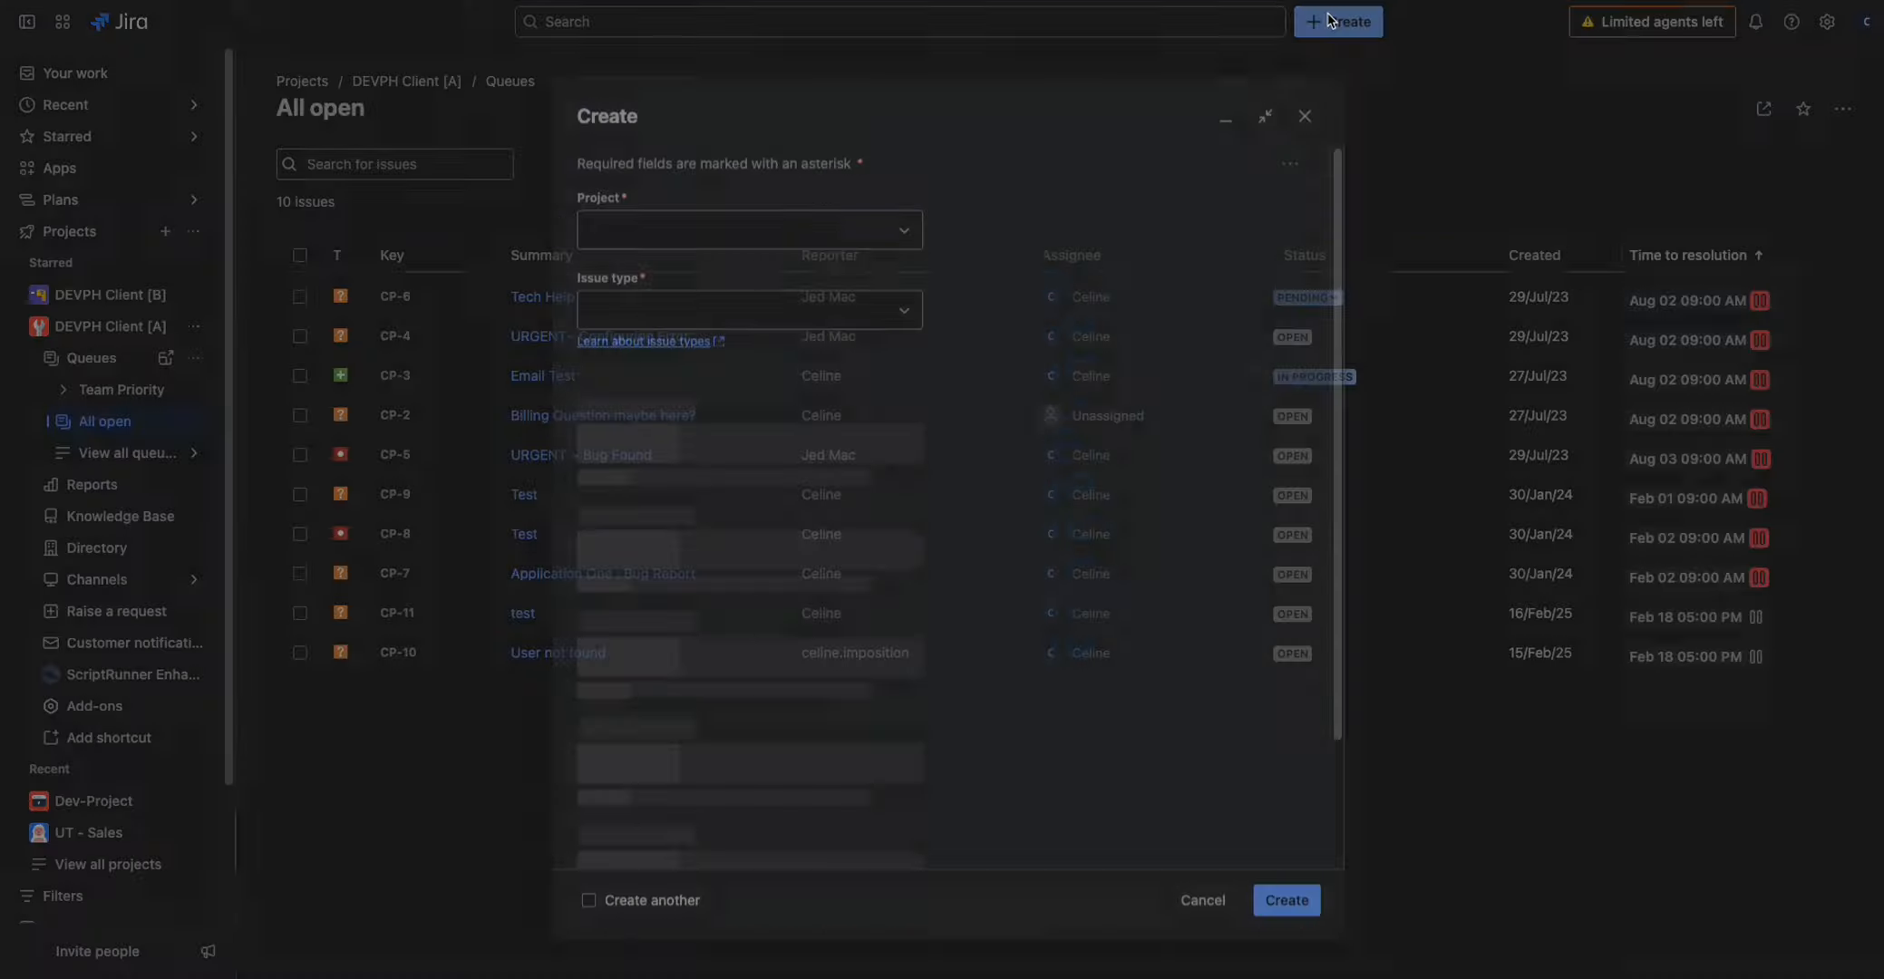
left_click(752, 290)
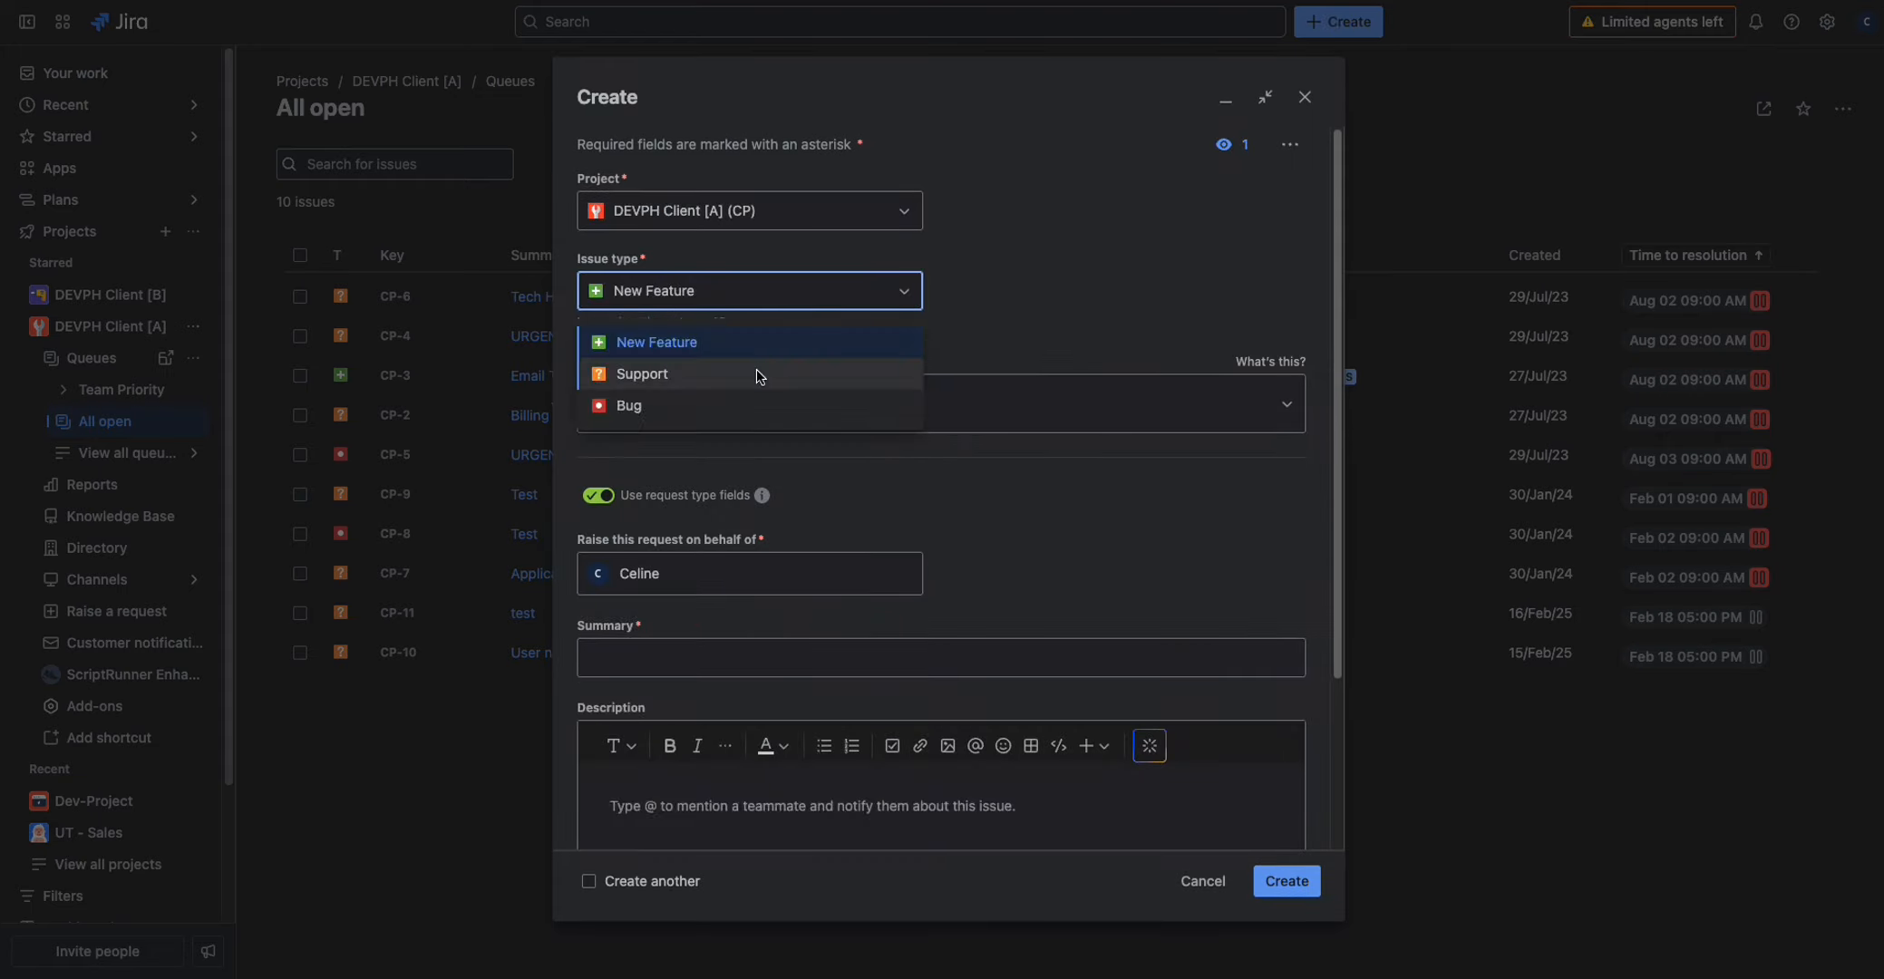
left_click(756, 369)
left_click(812, 544)
type("Dci")
type("ment Request")
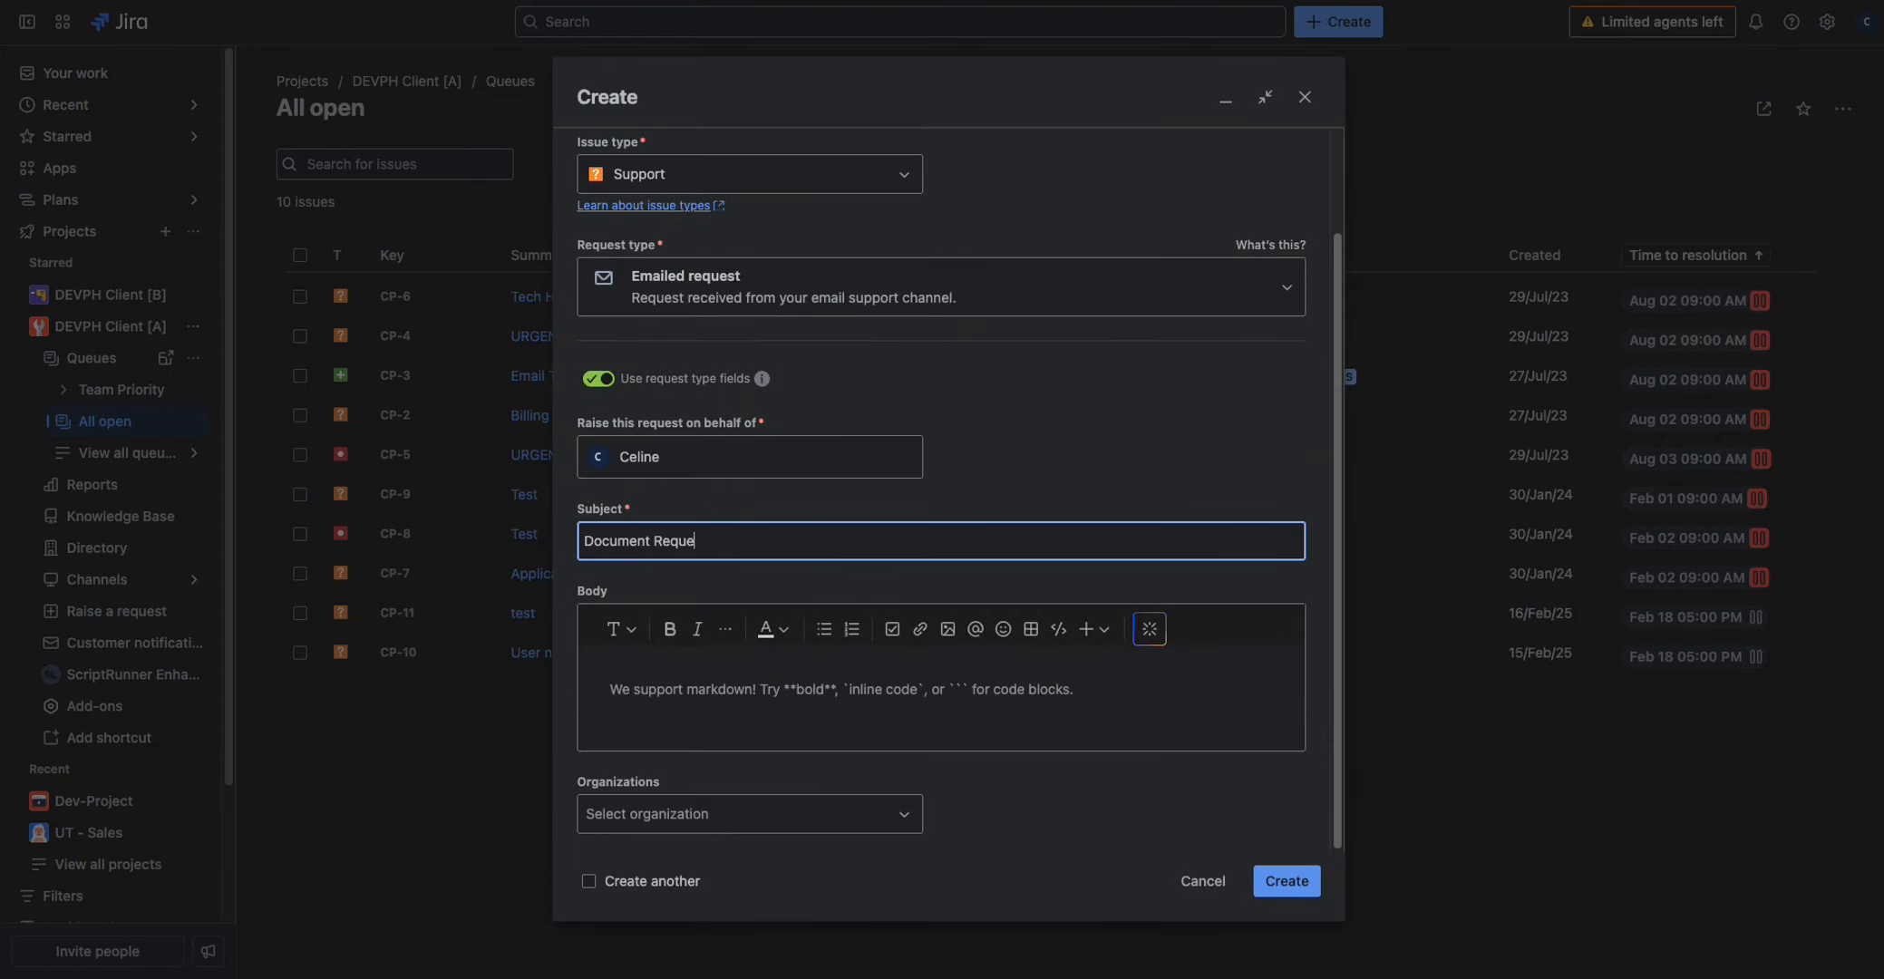
Step: Fill the request body with a bulleted list of Form 1, Form 2 and Form 3, and create the issue
left_click(823, 629)
type("Form 1")
key("Return")
type("Form 2")
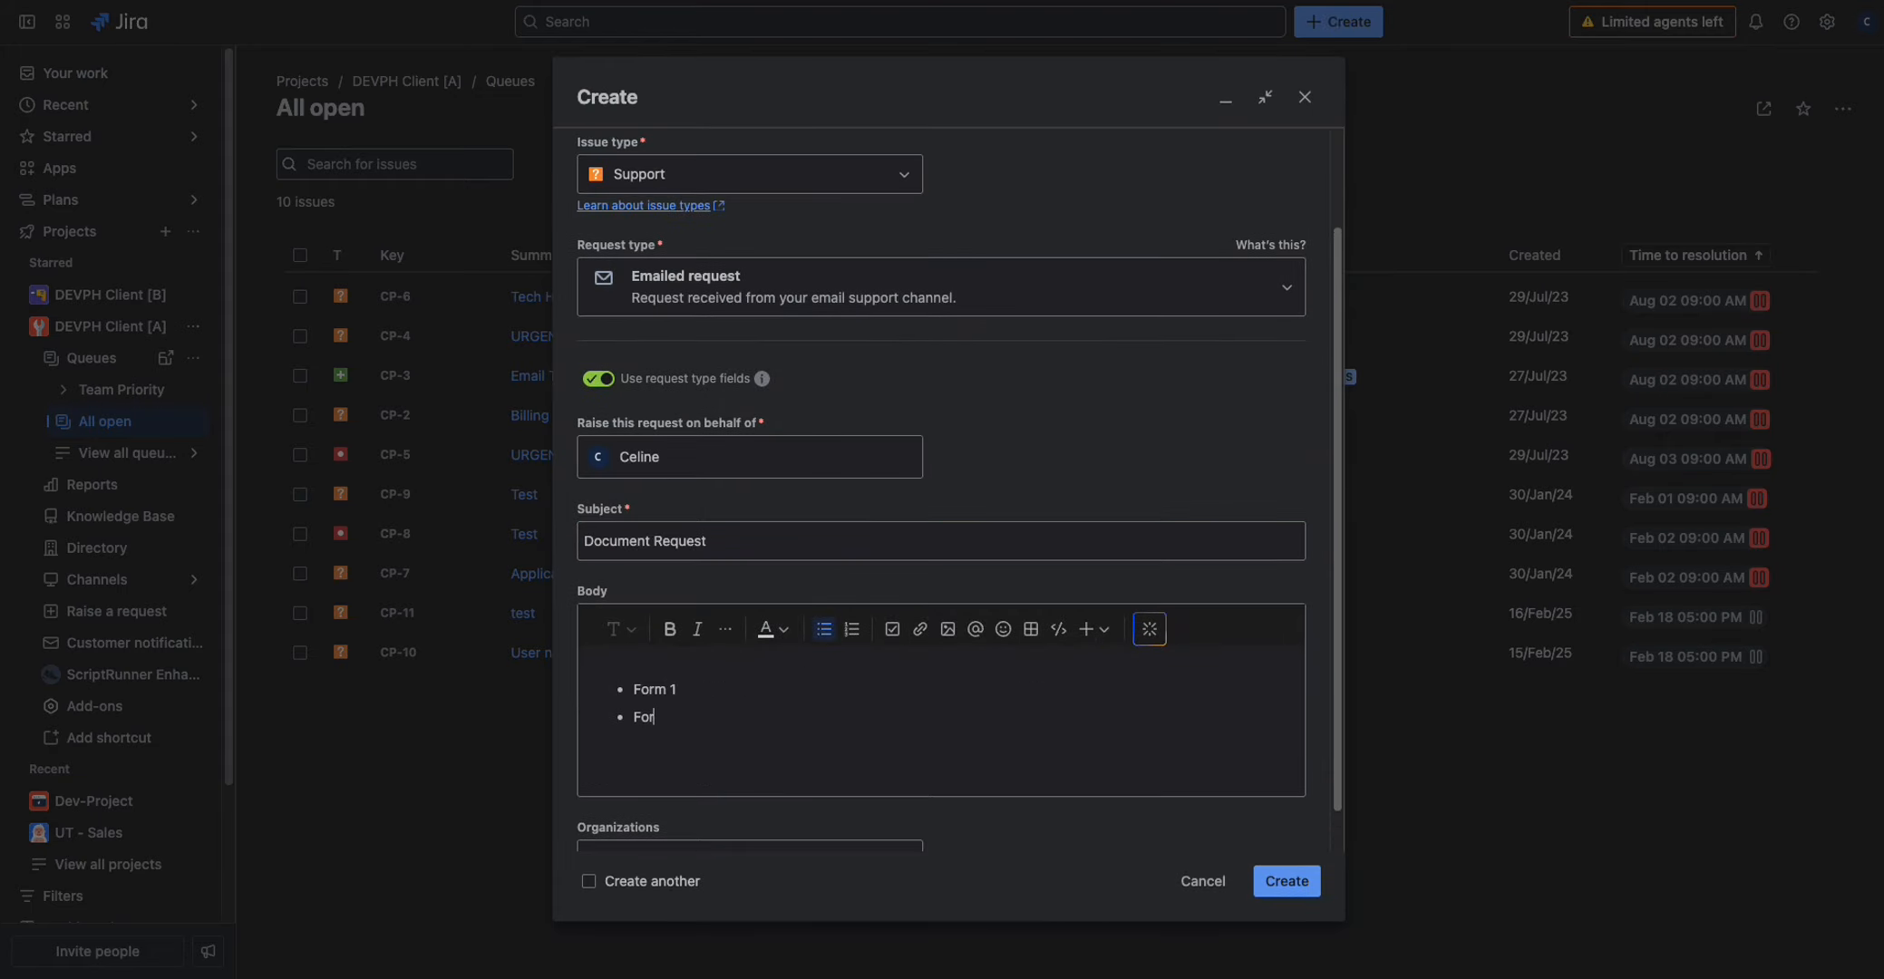
key("Return")
type("Form")
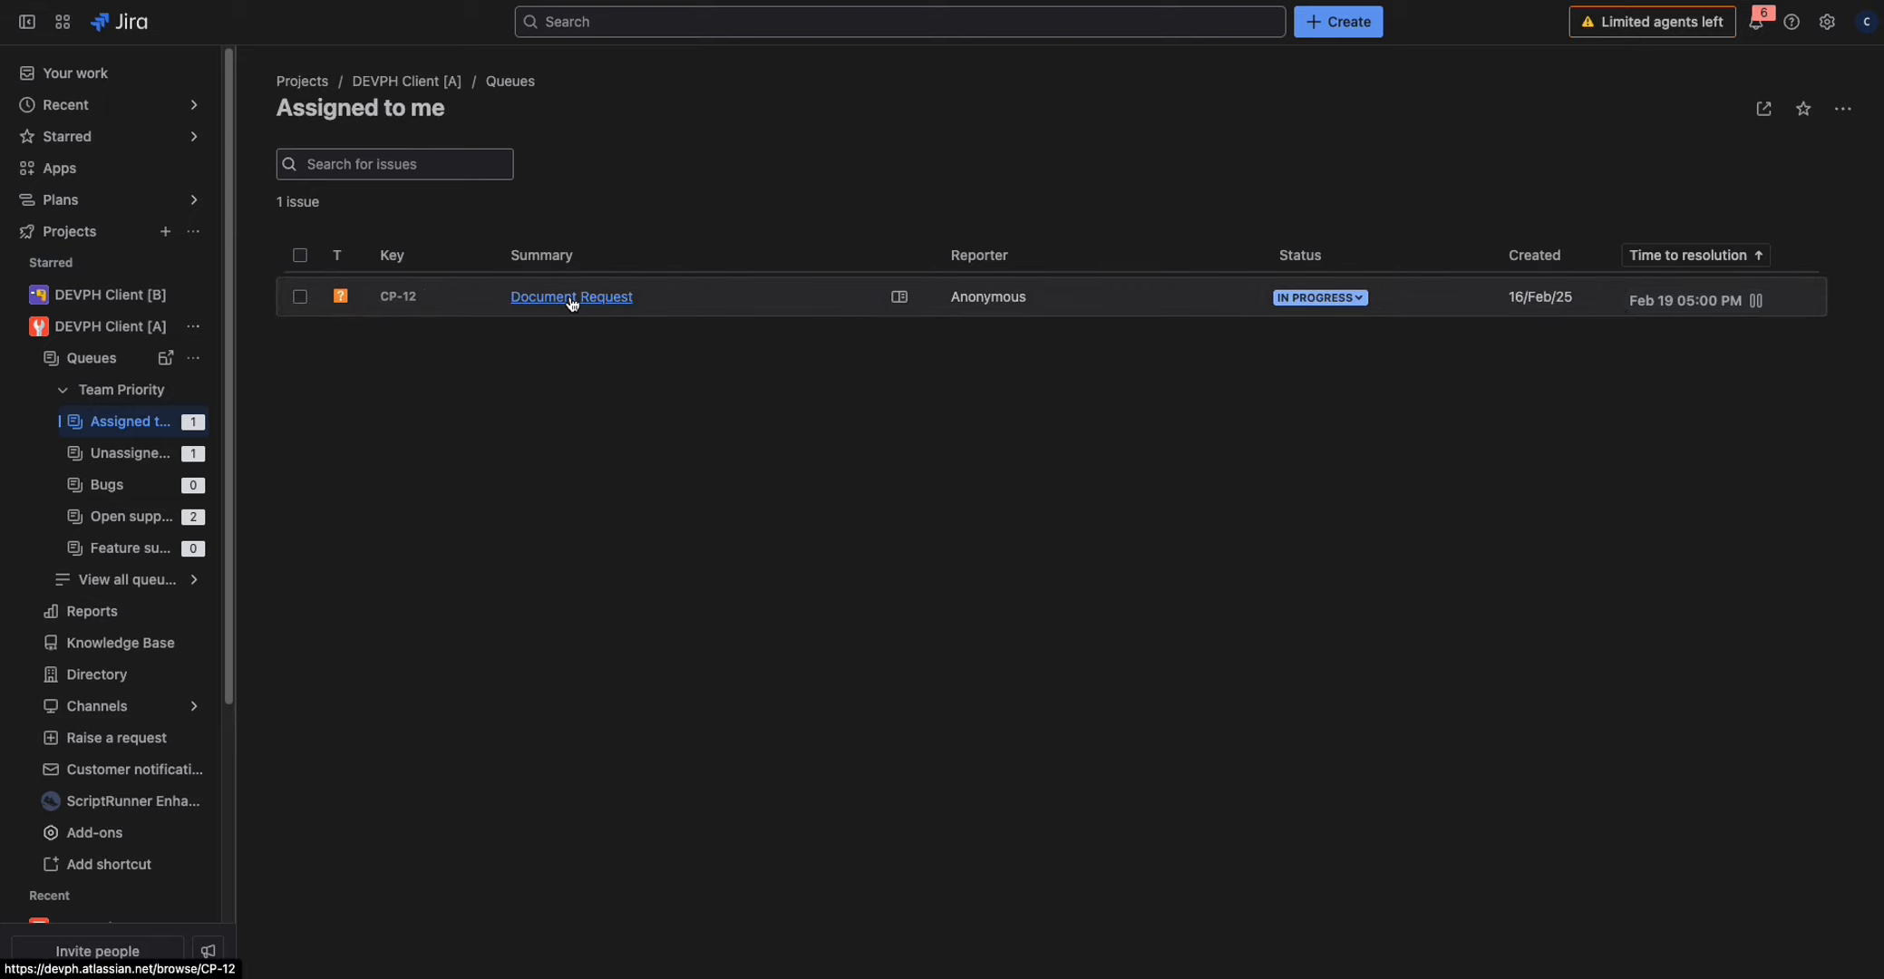
Step: Open the Document Request issue from the queue and examine the workflow diagram it uses
left_click(572, 298)
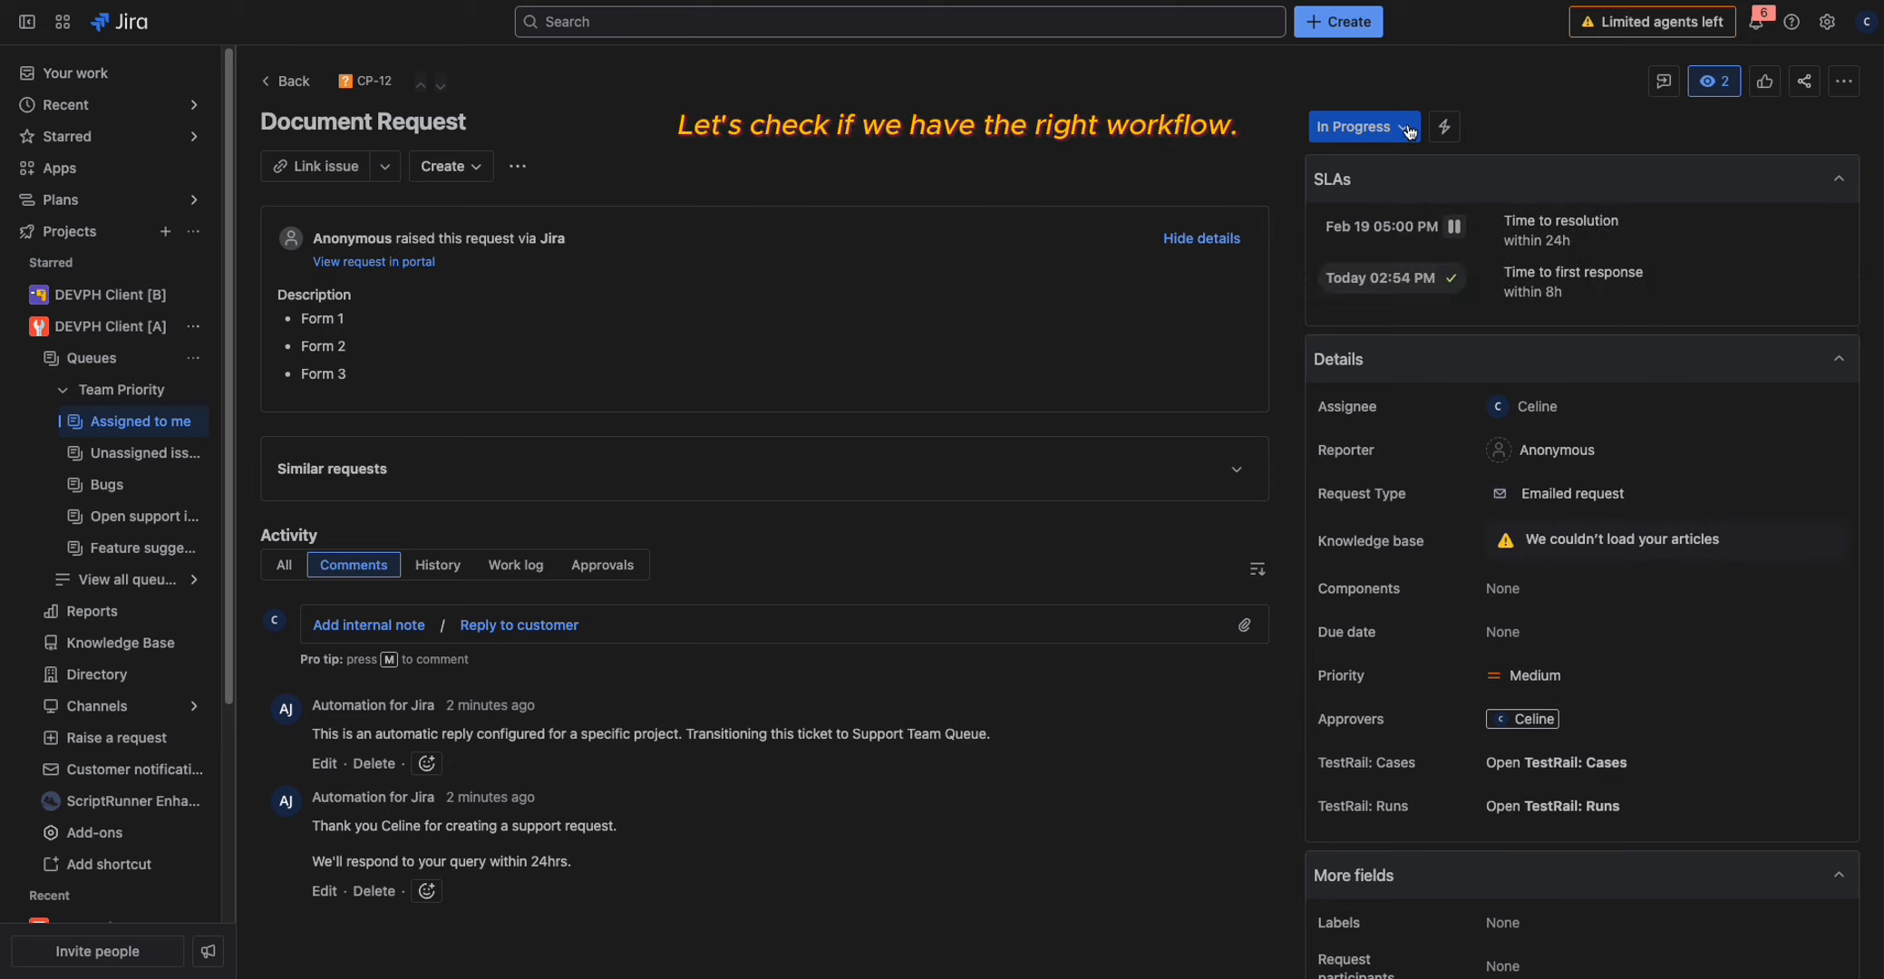
left_click(1407, 129)
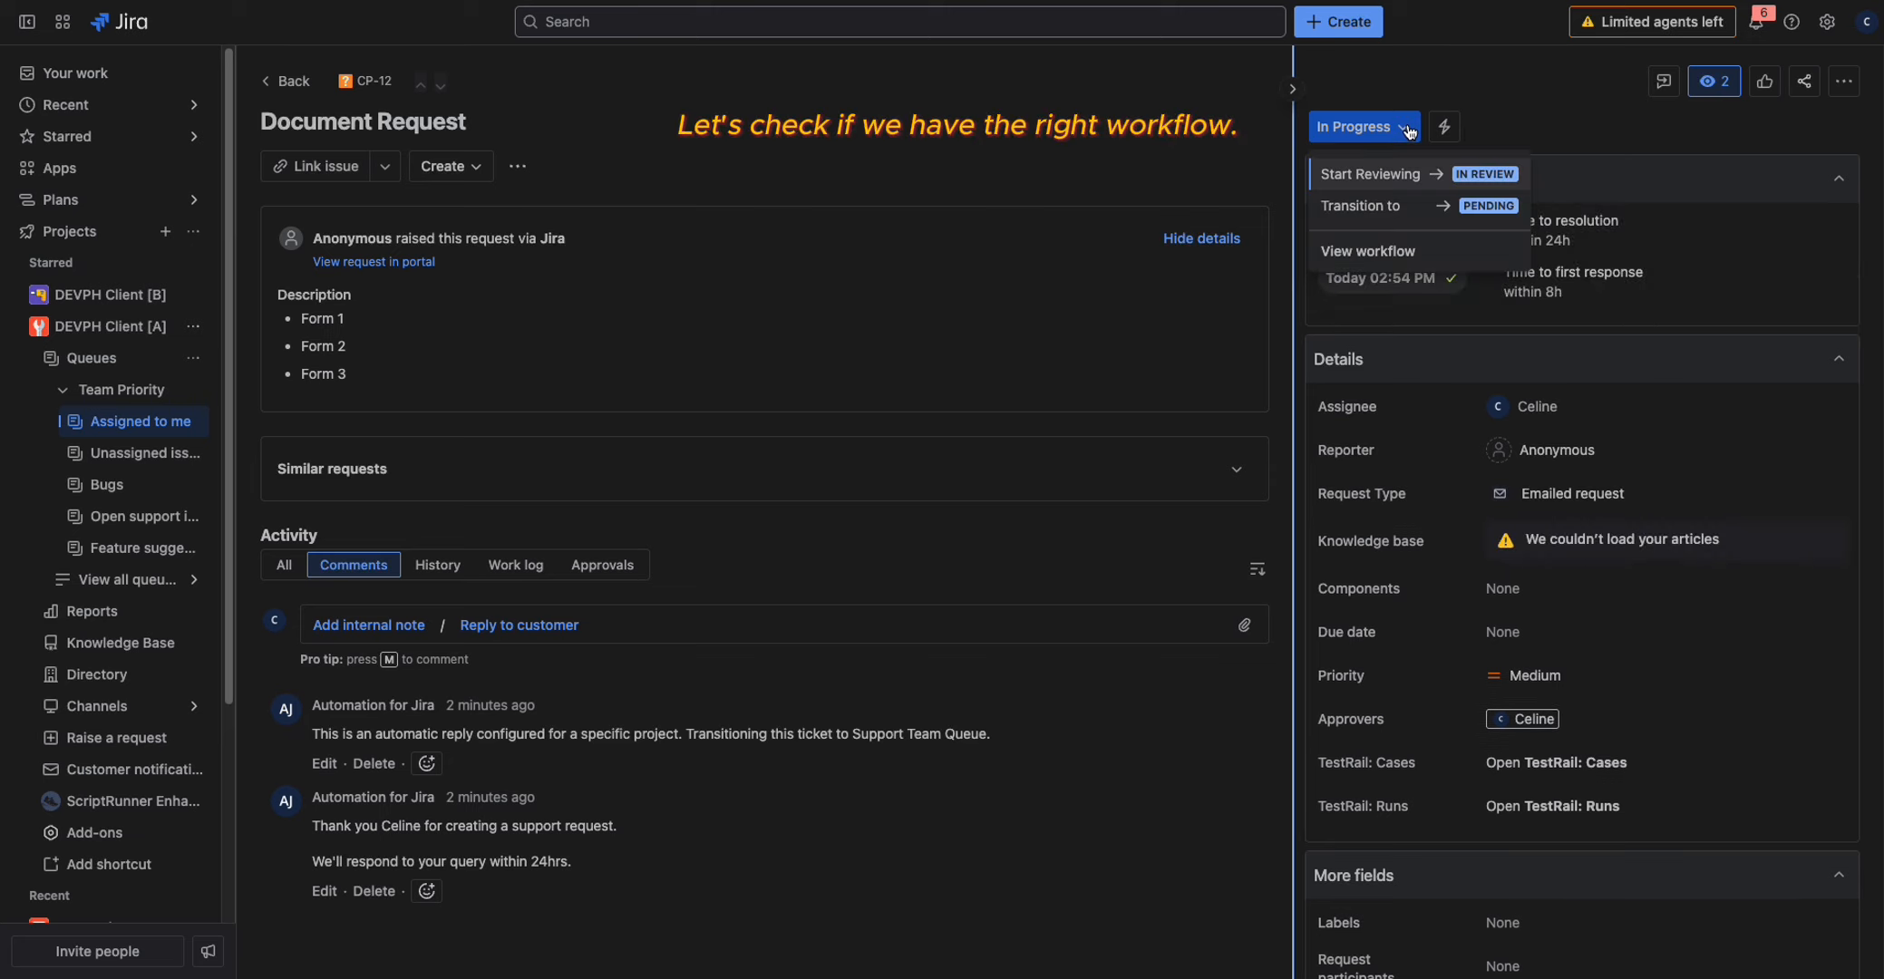
left_click(1387, 253)
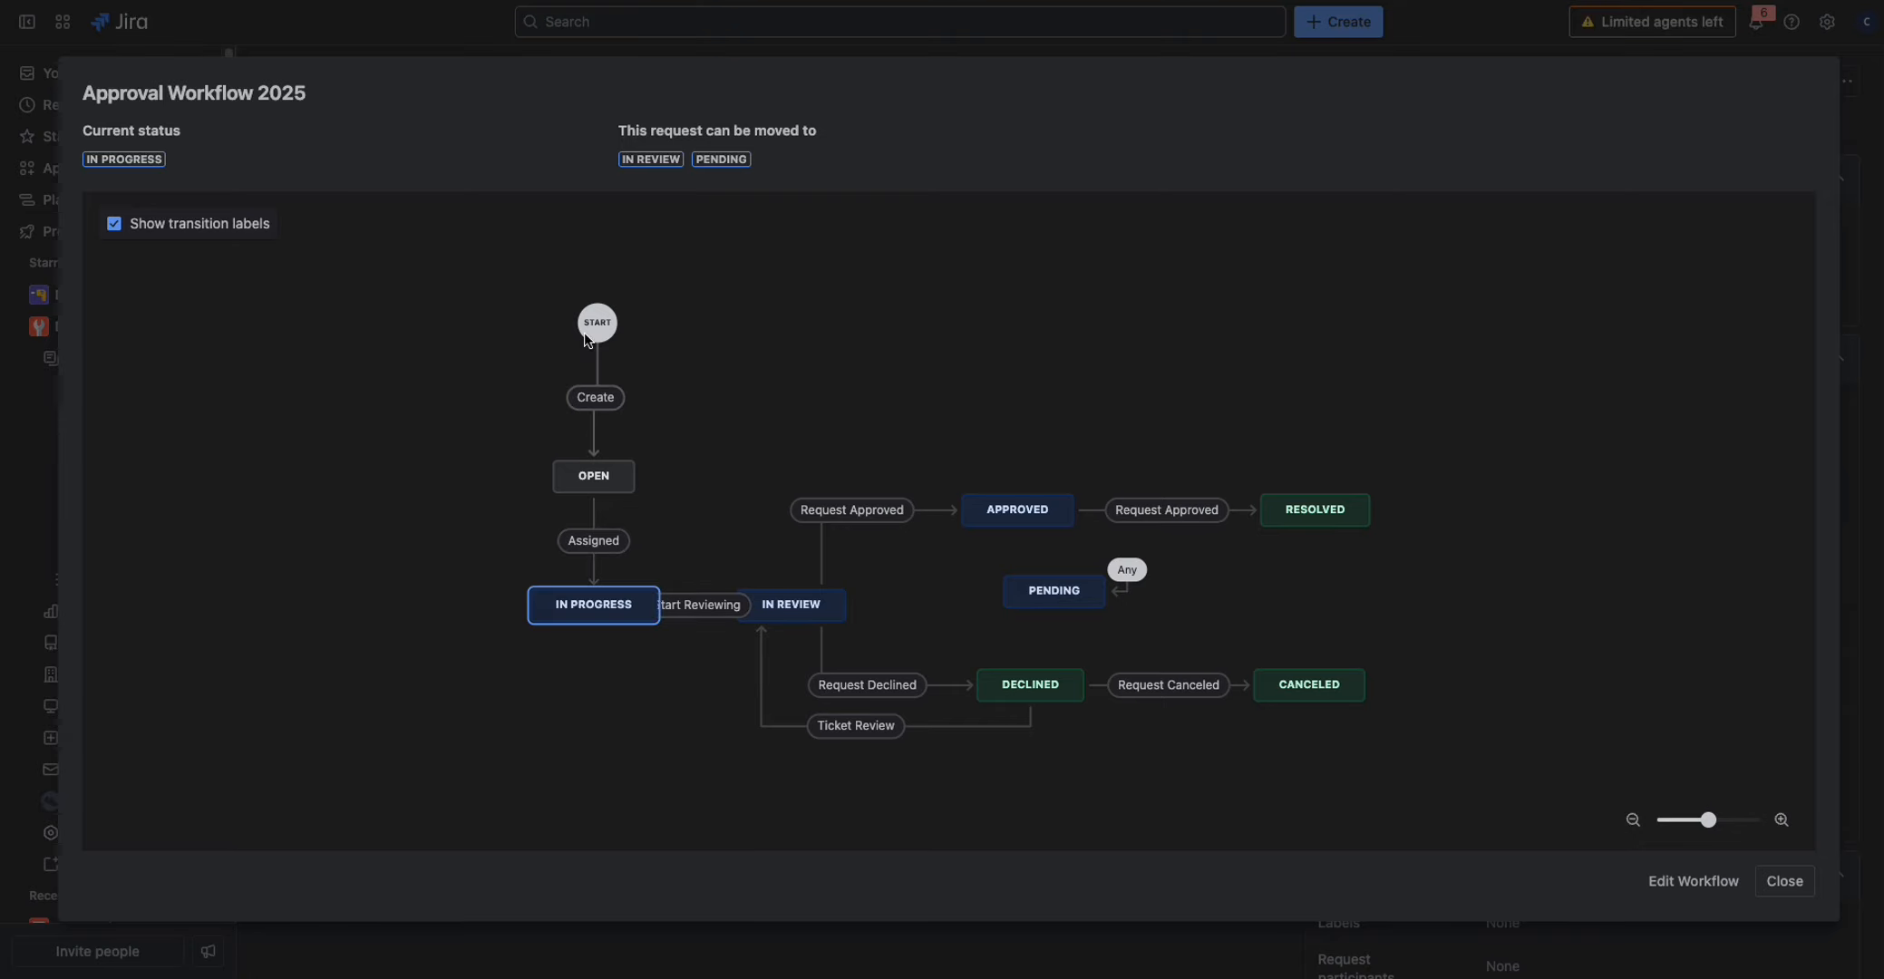
left_click(1784, 881)
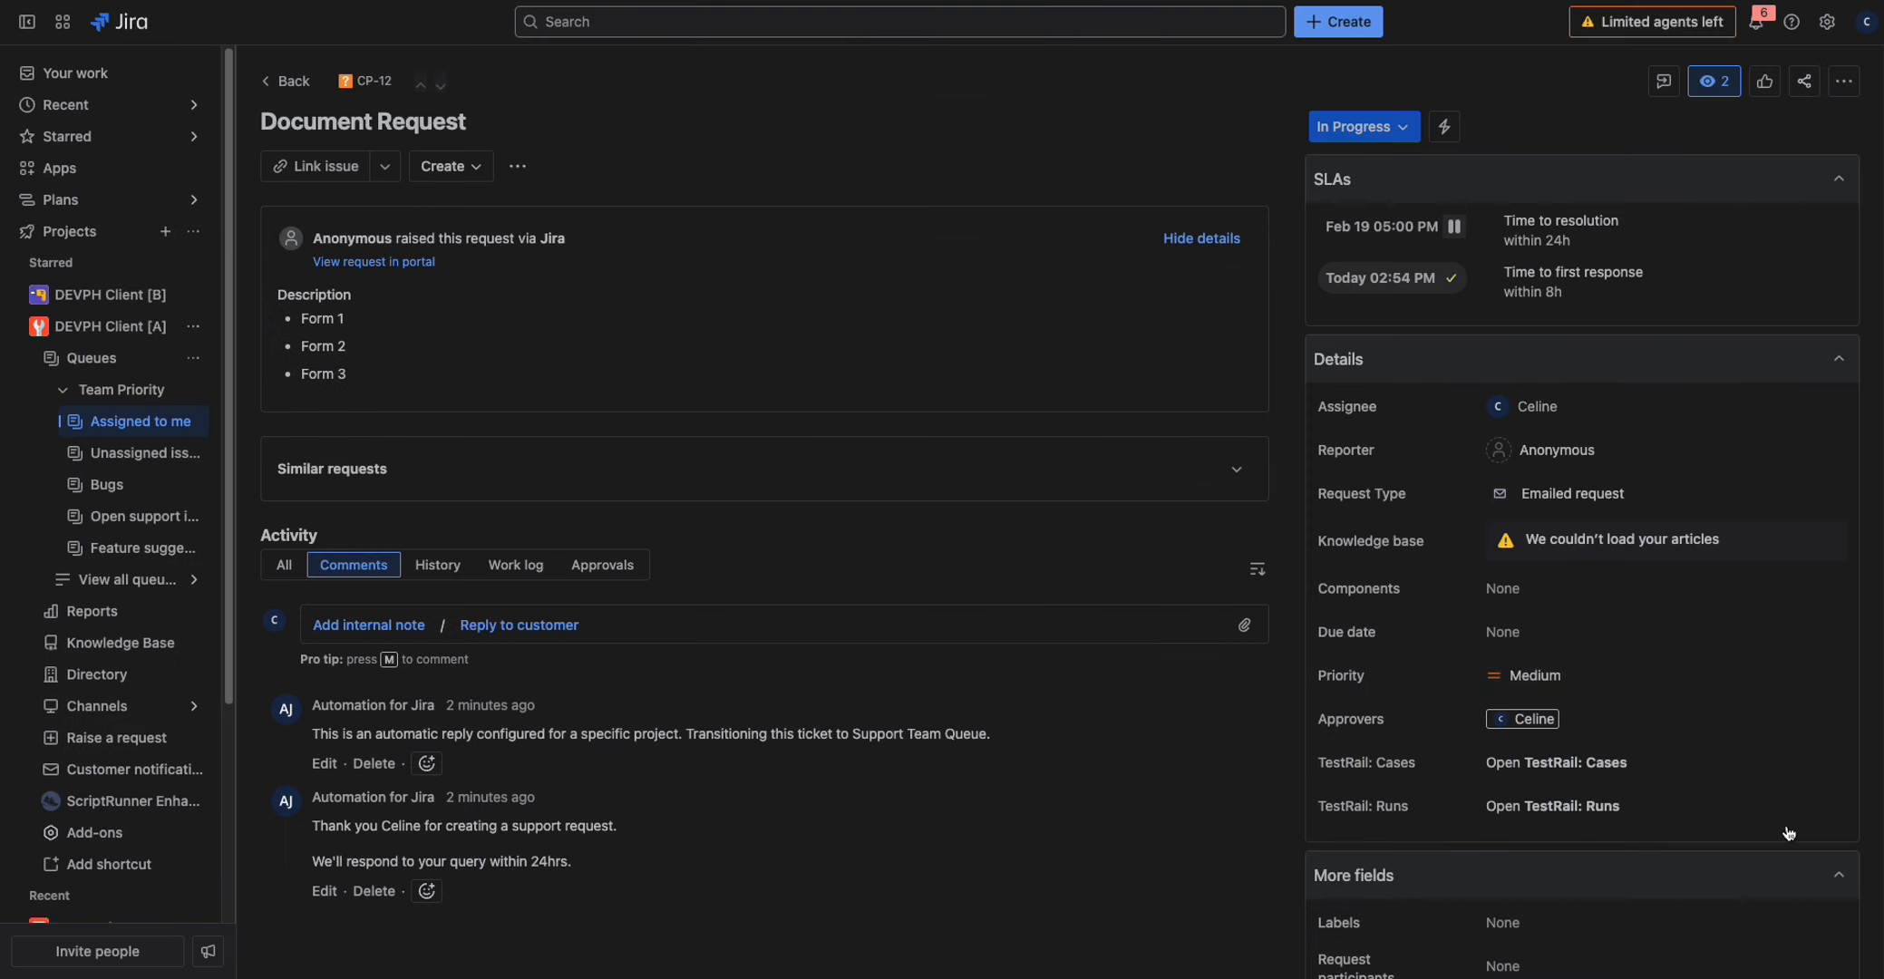
Step: Transition the Document Request issue to In Review and check the status changes available from there
left_click(1374, 136)
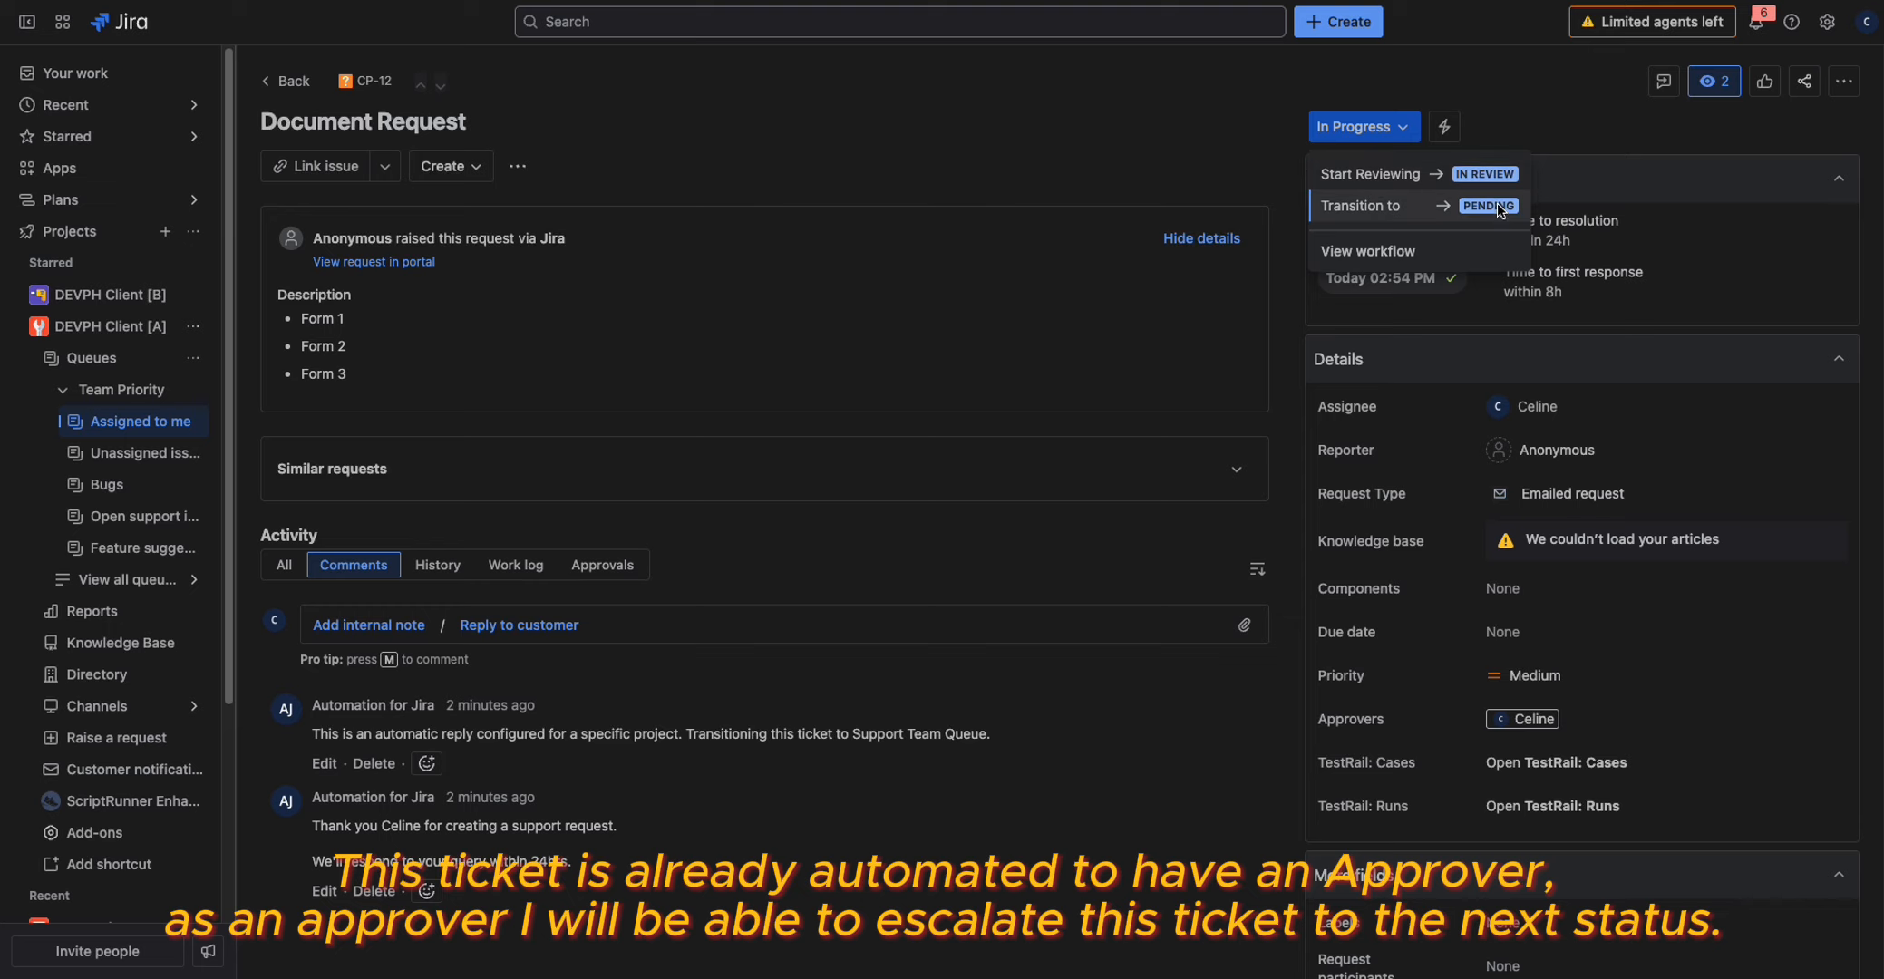
left_click(1494, 178)
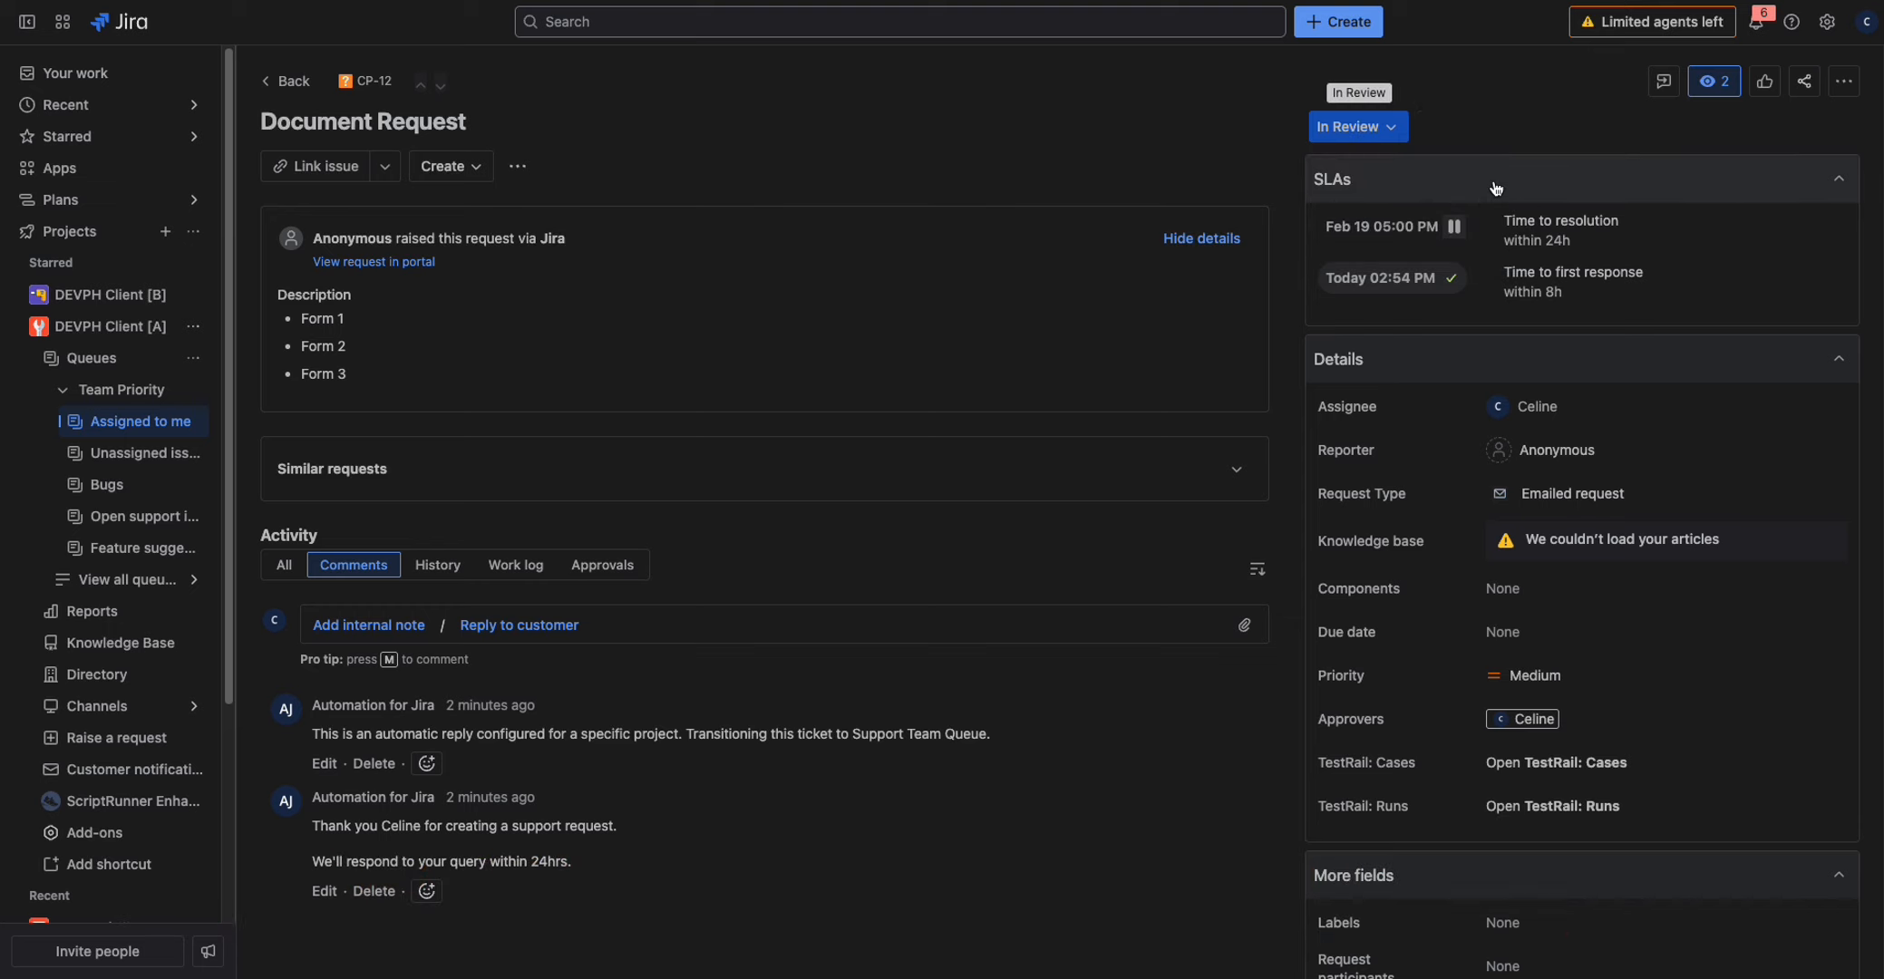
left_click(1394, 136)
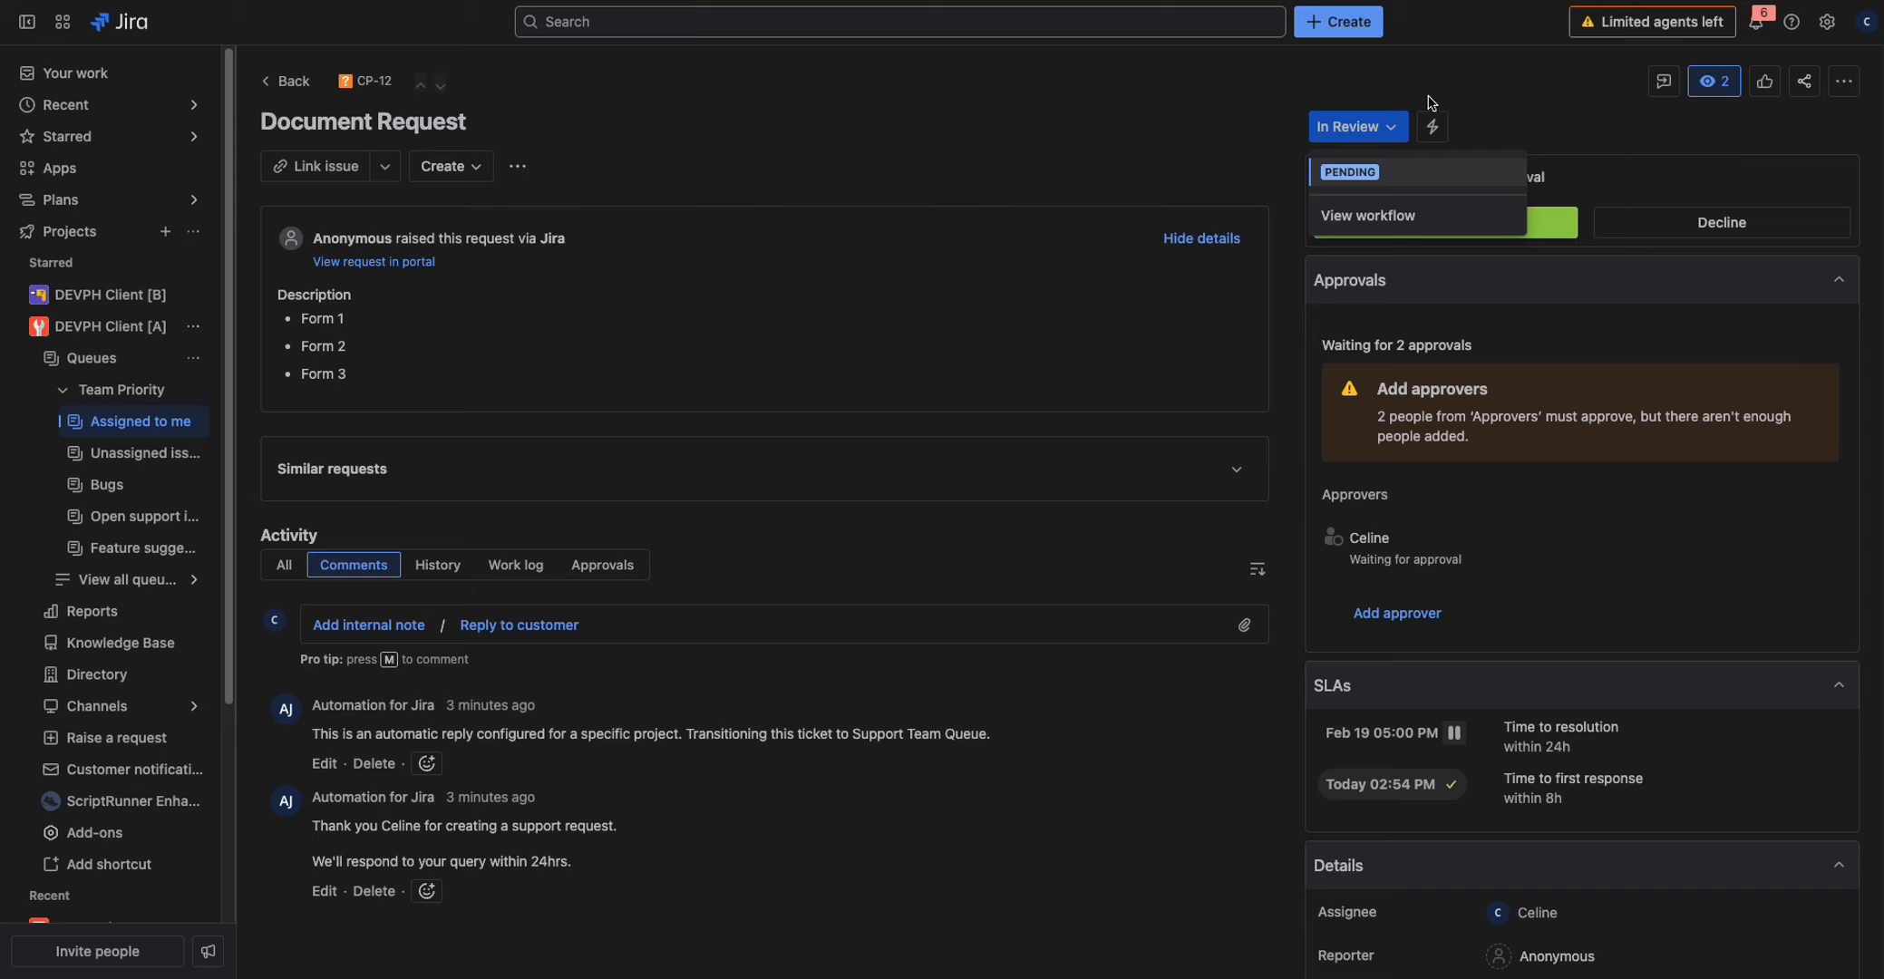
left_click(1474, 74)
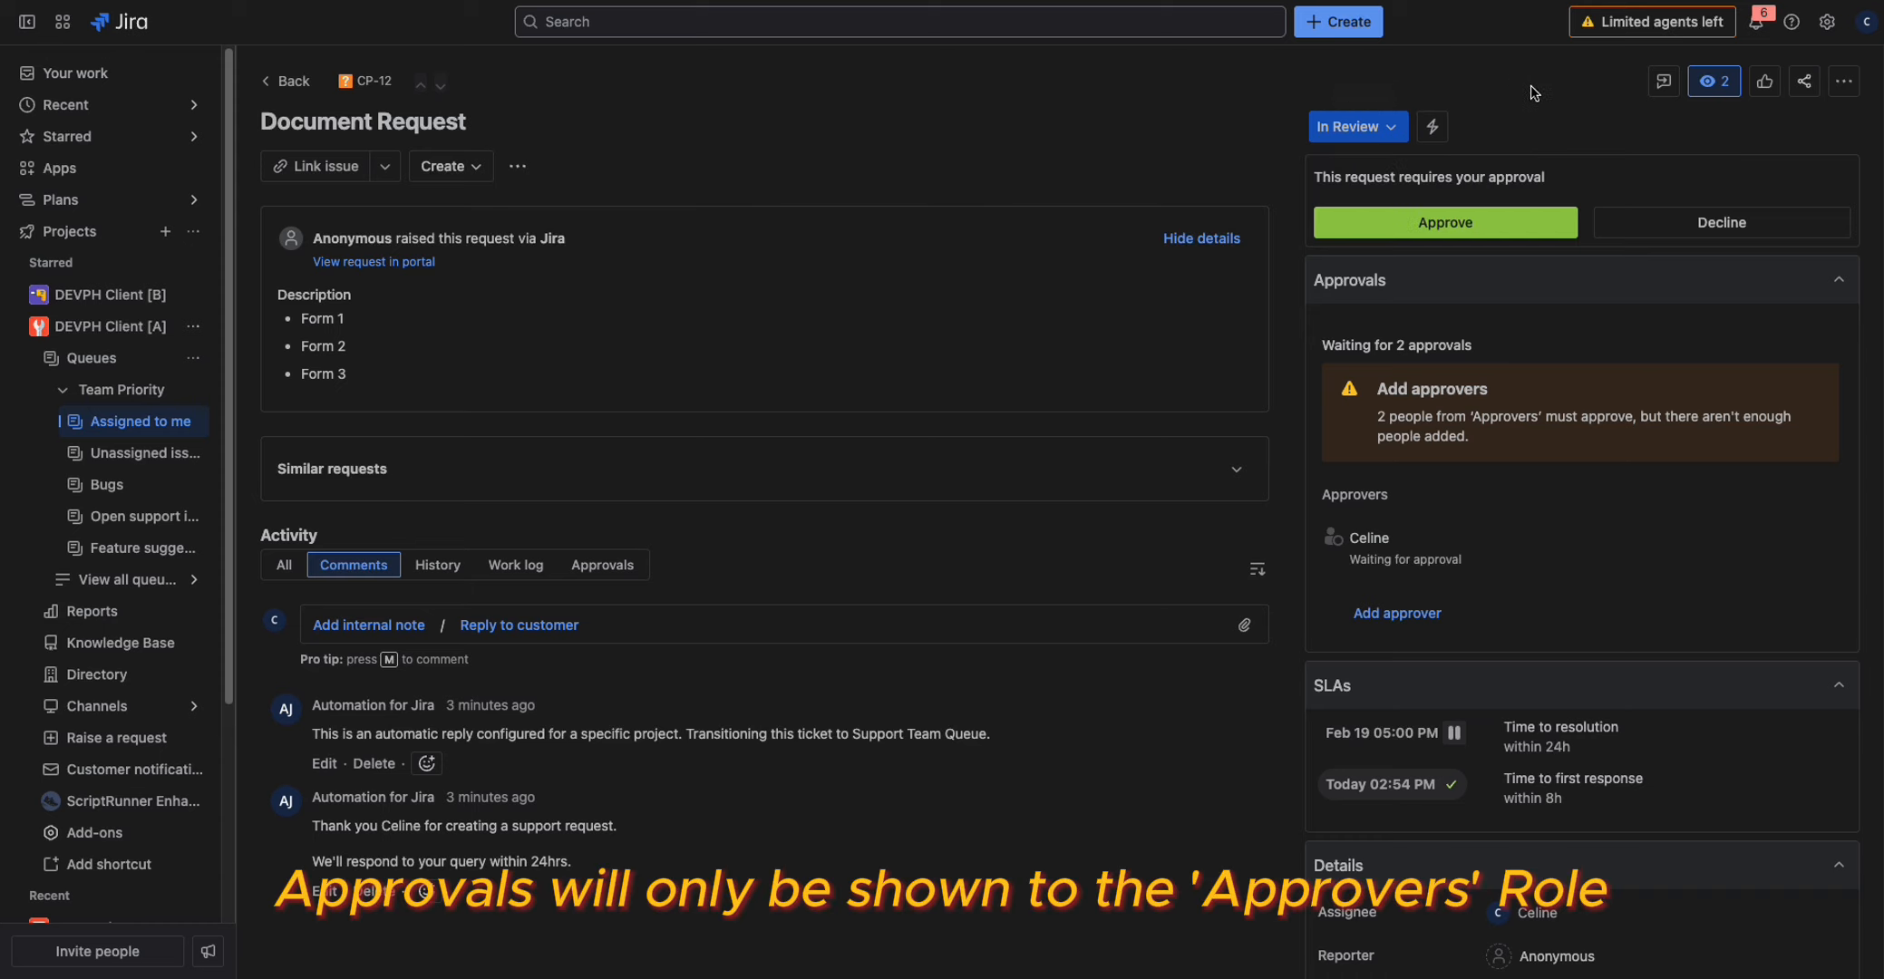